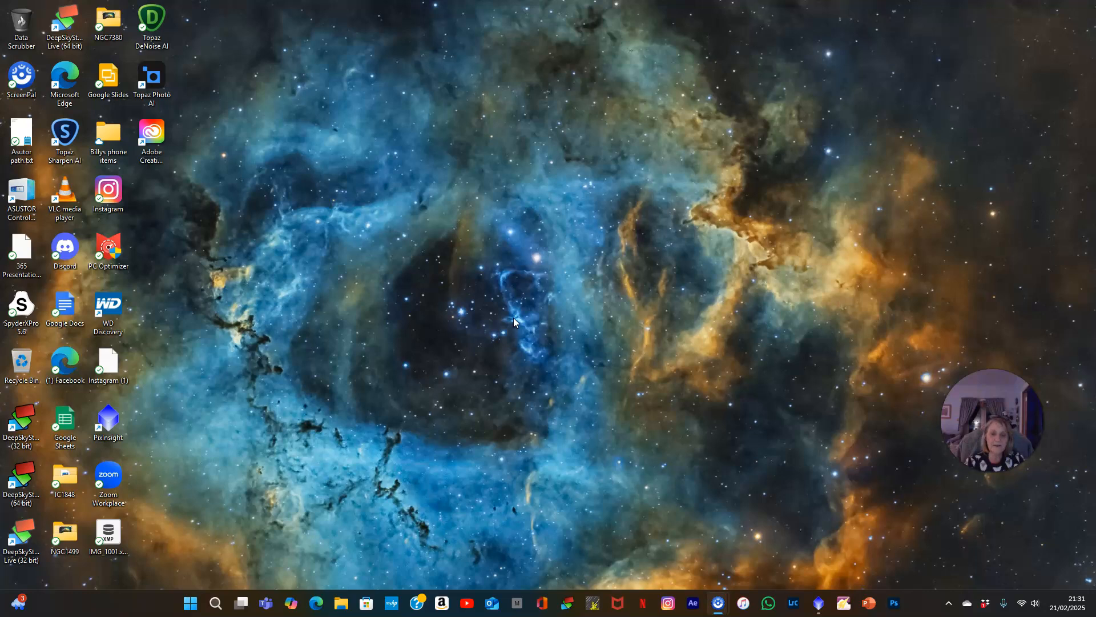
Switch to PixInsight and draw a DynamicCrop region of about 2864 × 2960 px just inside the Sii image's borders.
click(815, 605)
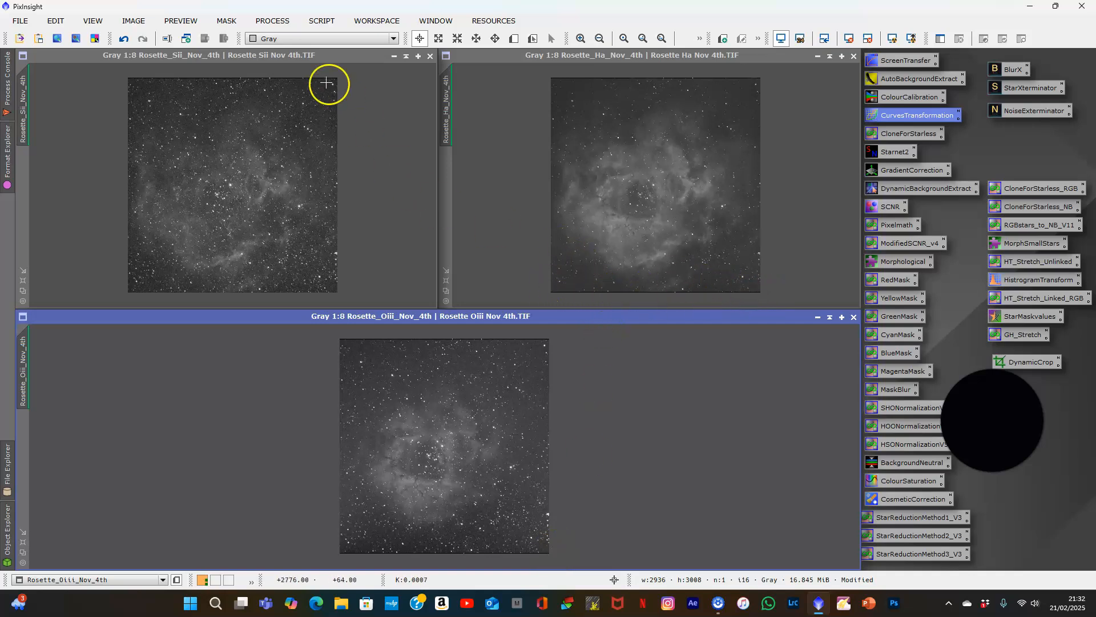
click(272, 20)
mouse_move(358, 17)
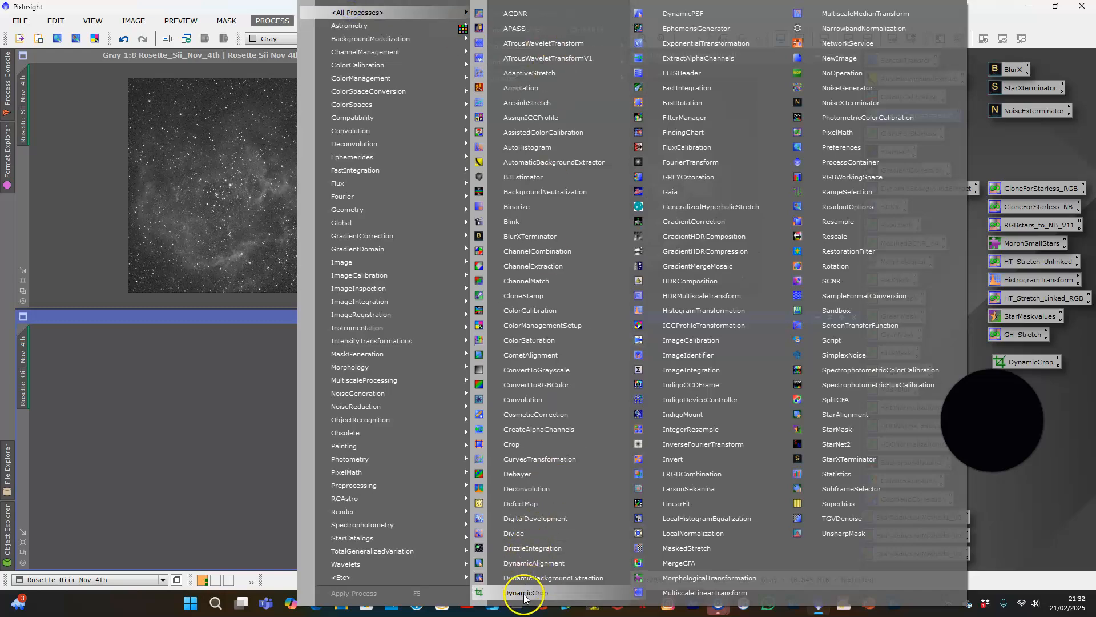
click(524, 592)
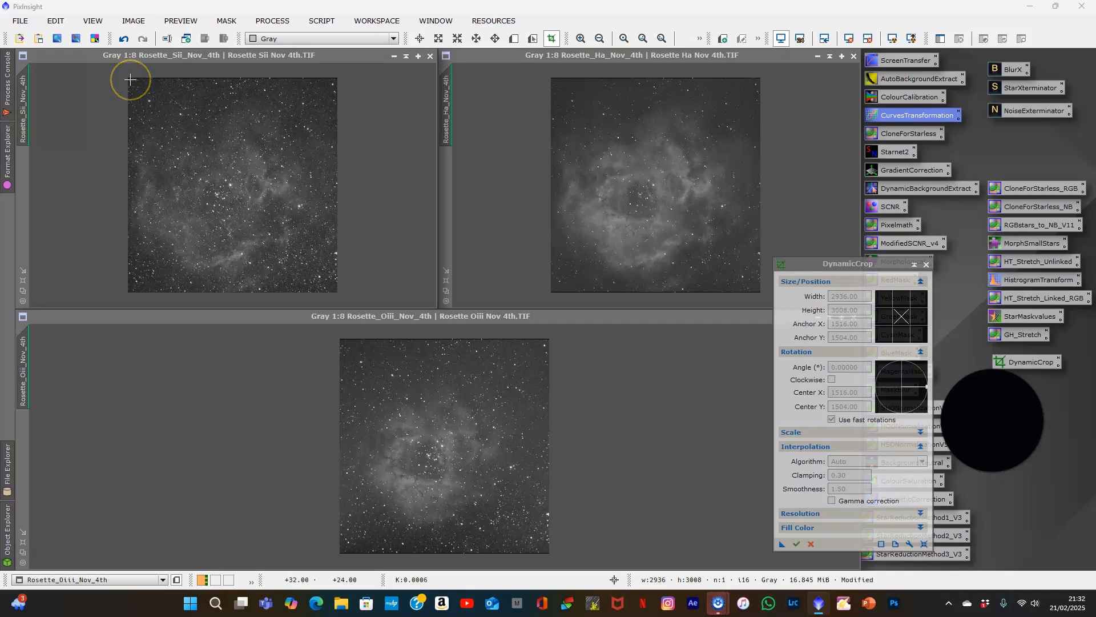
drag(130, 80, 335, 289)
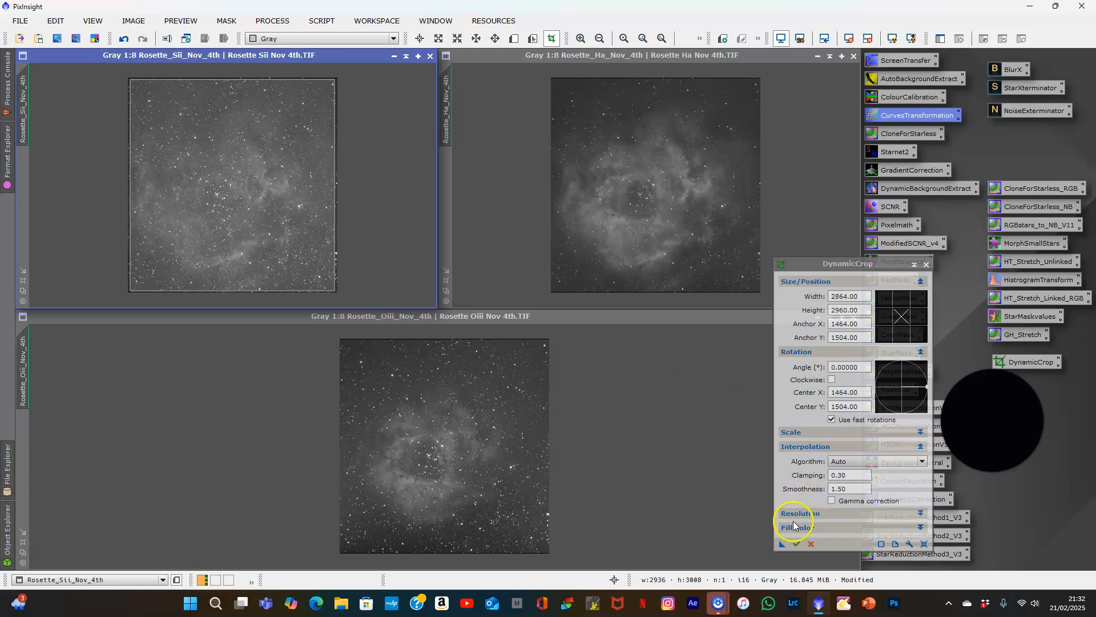
Apply the same DynamicCrop to the Ha and Oiii images, execute it on the Sii image, and close the process.
drag(782, 544, 619, 199)
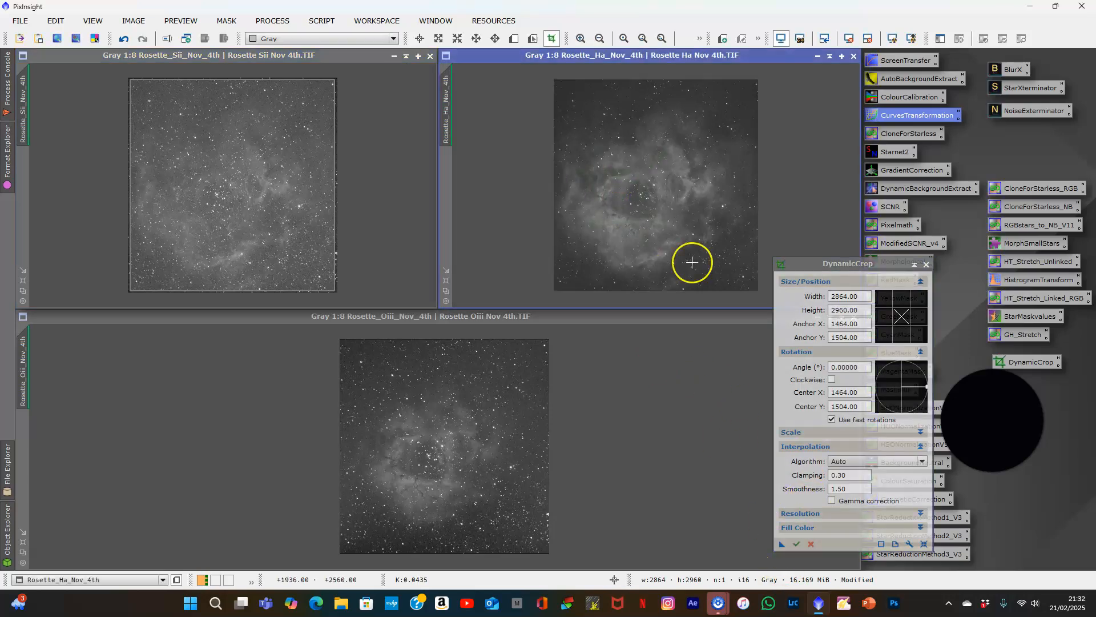
drag(782, 544, 394, 442)
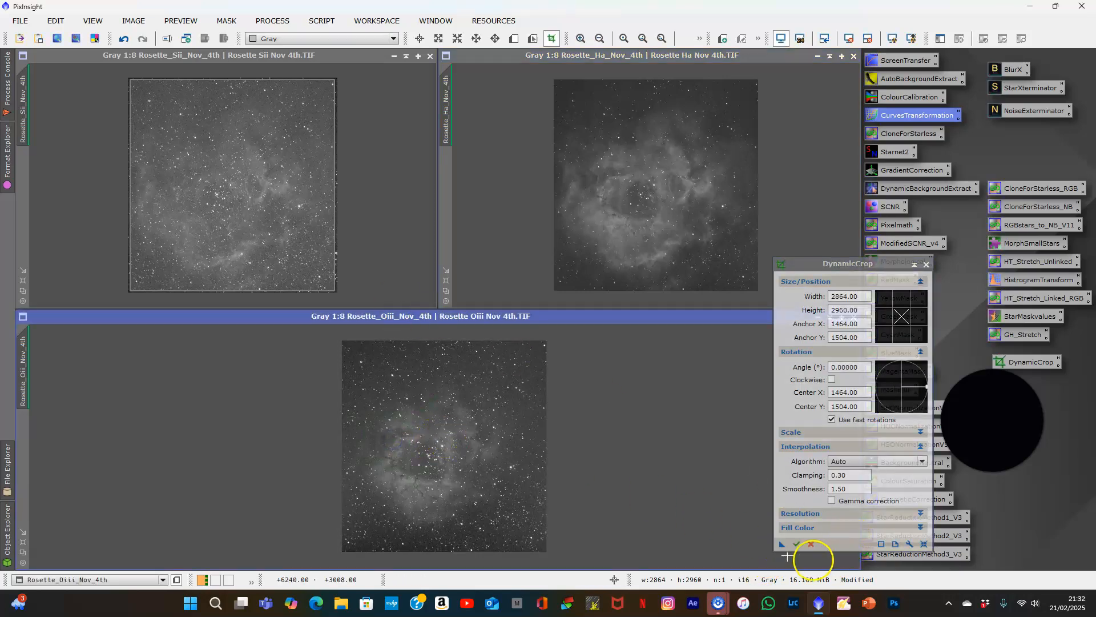
click(797, 544)
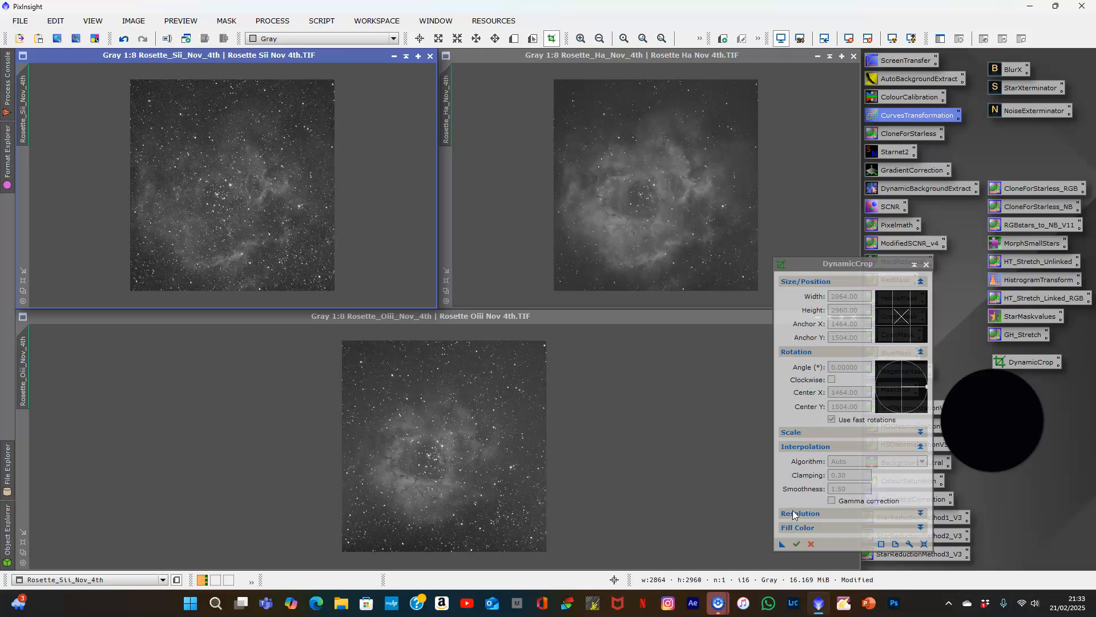
click(927, 264)
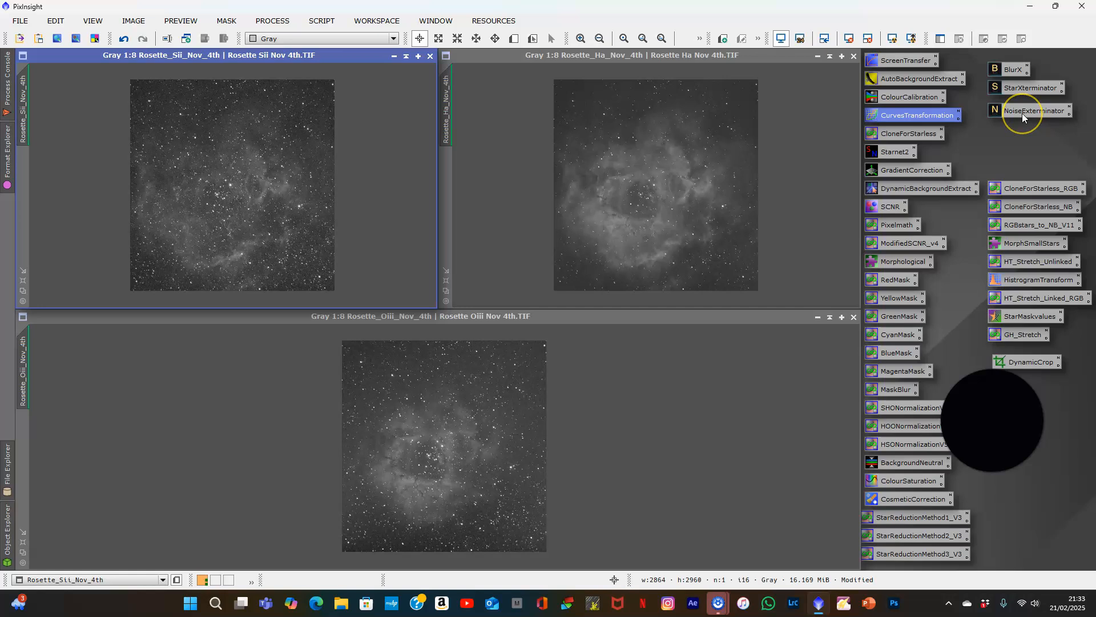
Examine the noise and fine detail around the nebula's centre in the Ha image.
click(662, 196)
scroll(651, 199, up, 6)
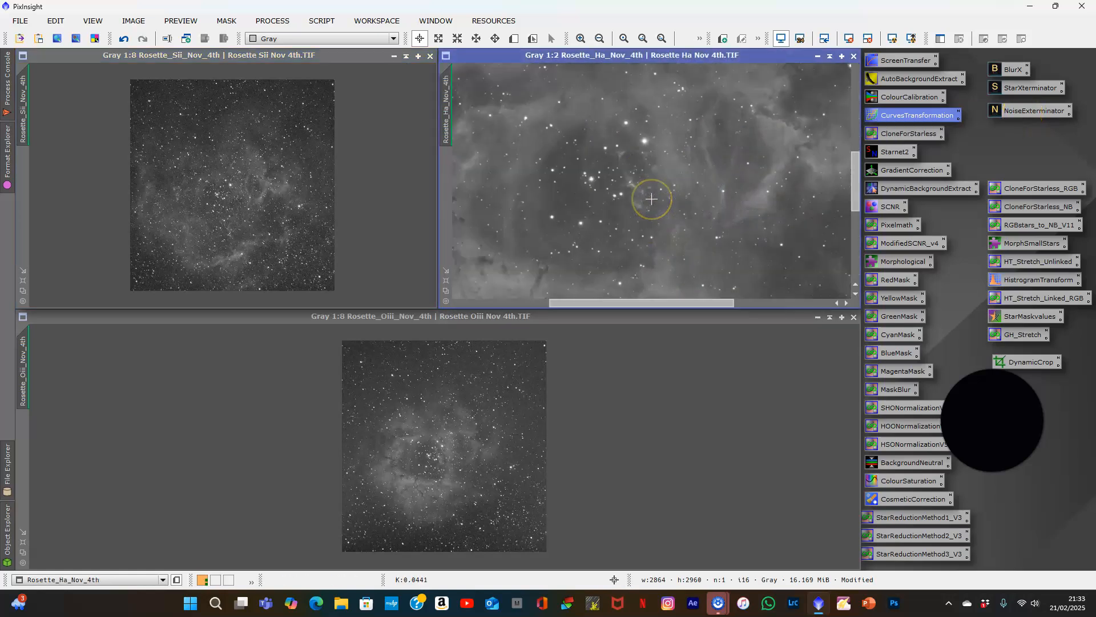
scroll(651, 199, up, 2)
scroll(651, 199, down, 2)
scroll(652, 199, down, 4)
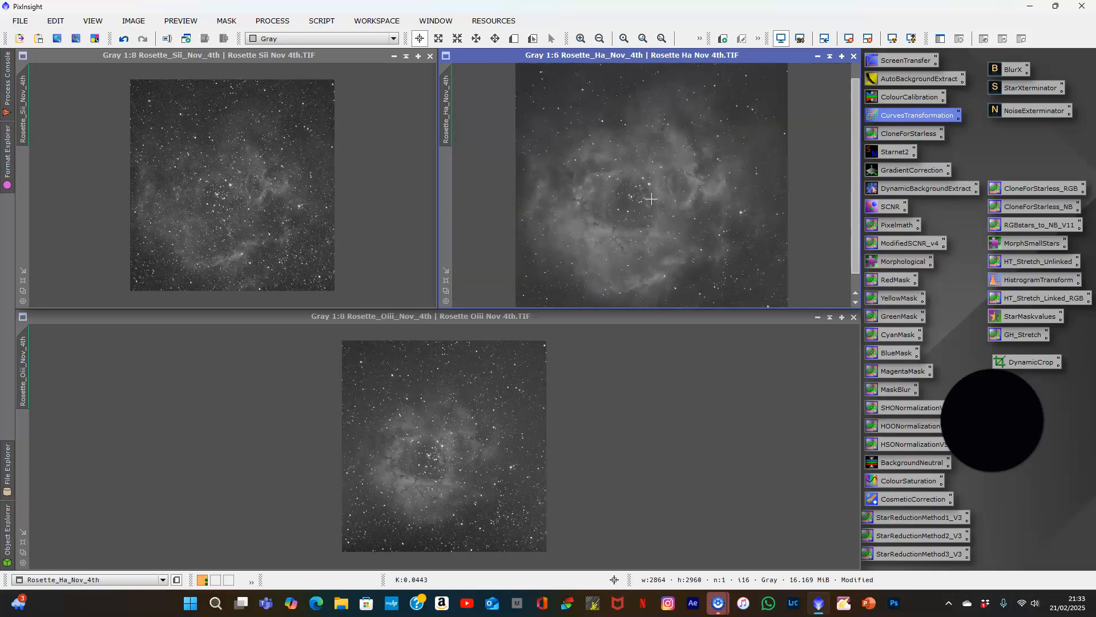
scroll(651, 198, down, 2)
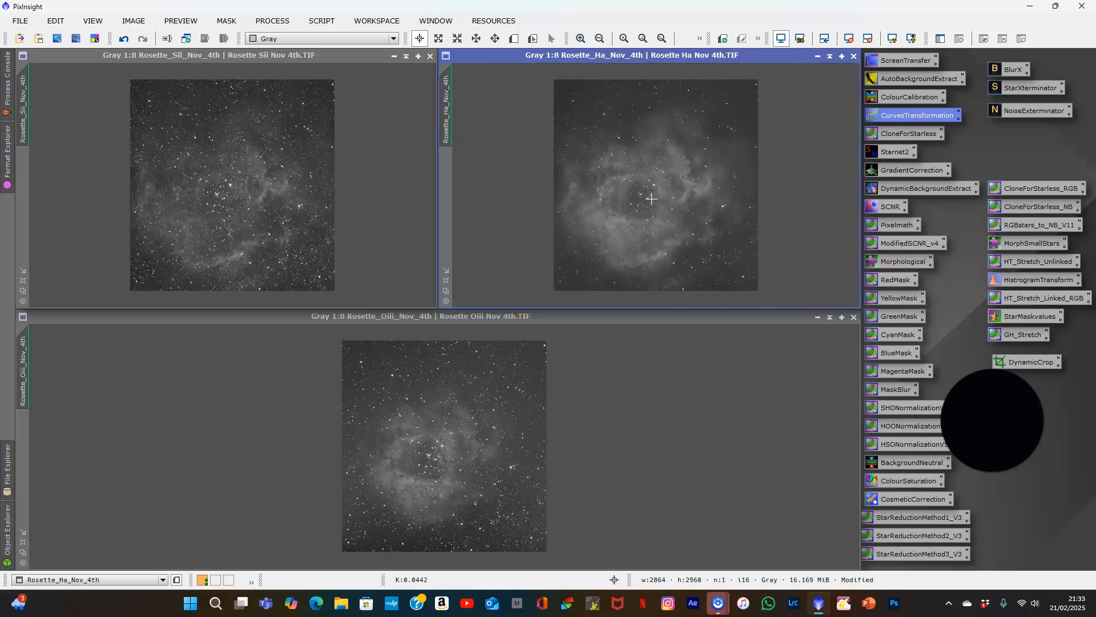
scroll(652, 199, up, 1)
scroll(651, 198, down, 1)
Apply NoiseXTerminator with Denoise set to 0.50 to the Sii, Ha and Oiii images, and close the process.
double_click(1030, 110)
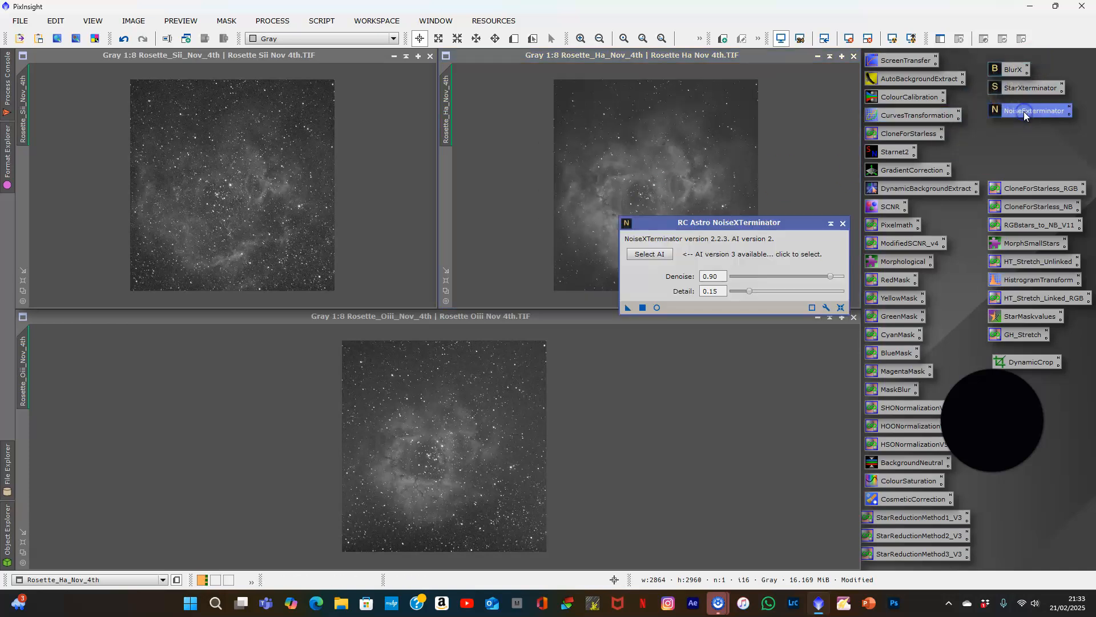
drag(832, 278, 789, 274)
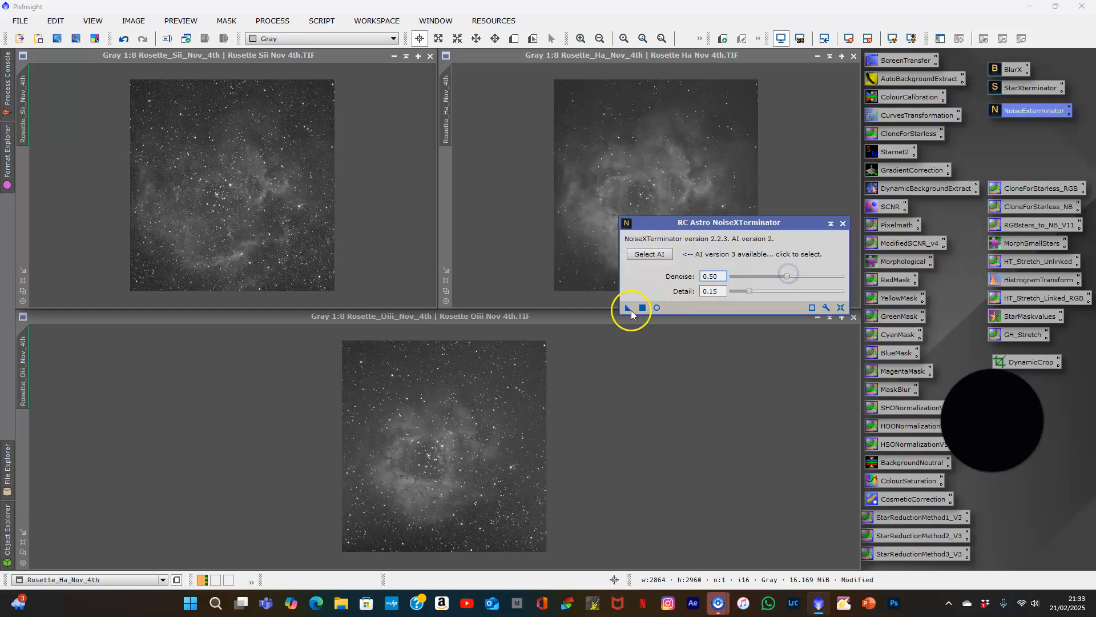
drag(628, 307, 223, 160)
click(622, 155)
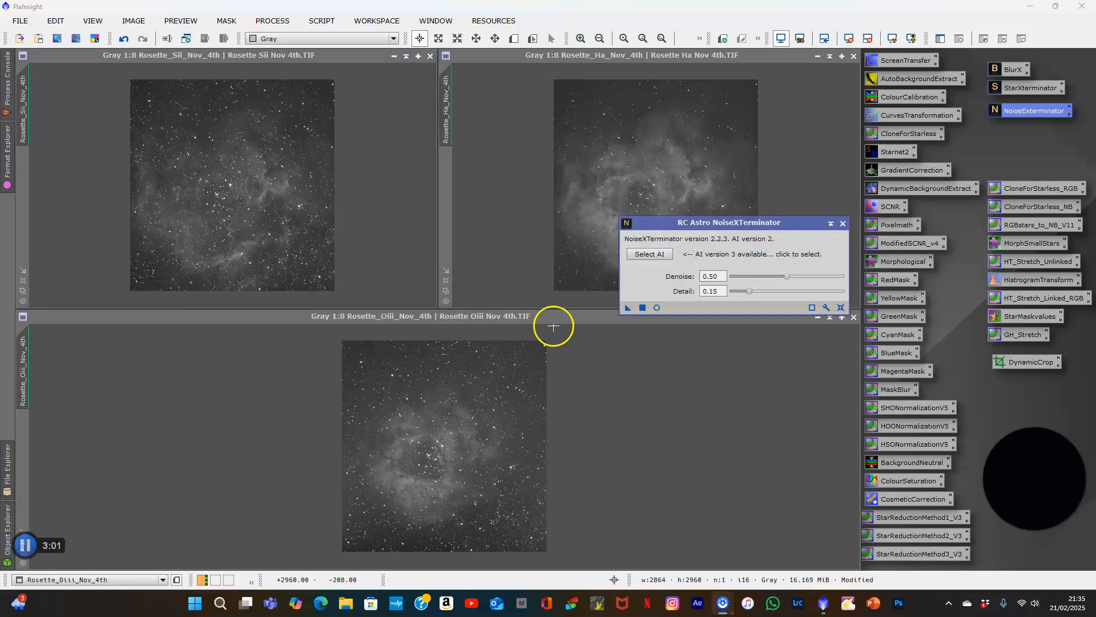
click(843, 226)
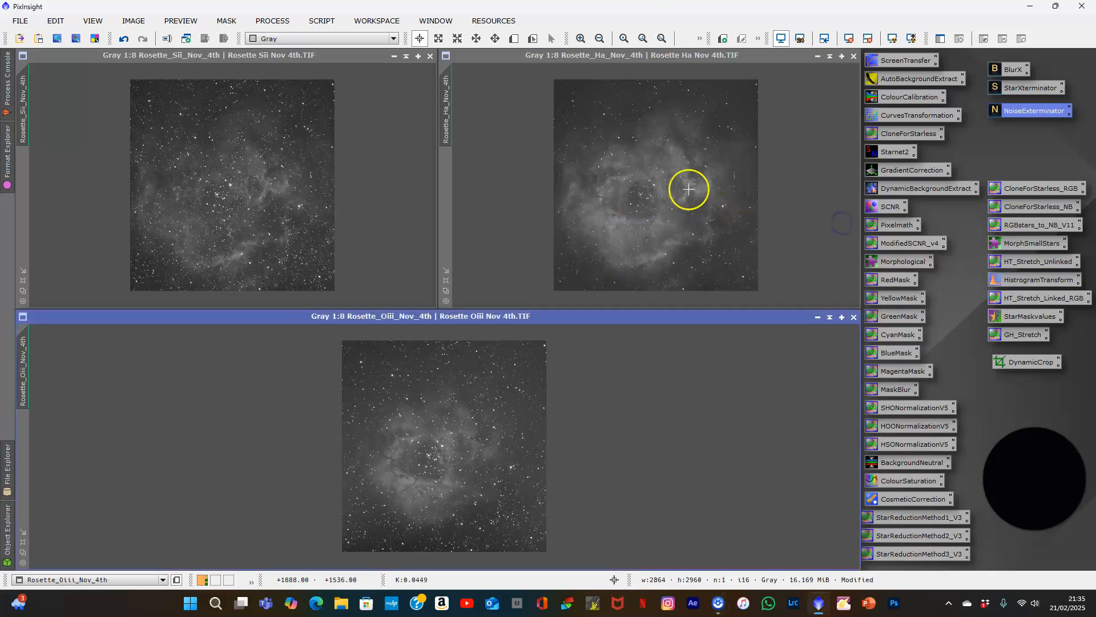
Apply GradientCorrection with its existing settings to the Sii, Ha and Oiii images, and close the process.
scroll(689, 189, up, 4)
scroll(689, 189, up, 2)
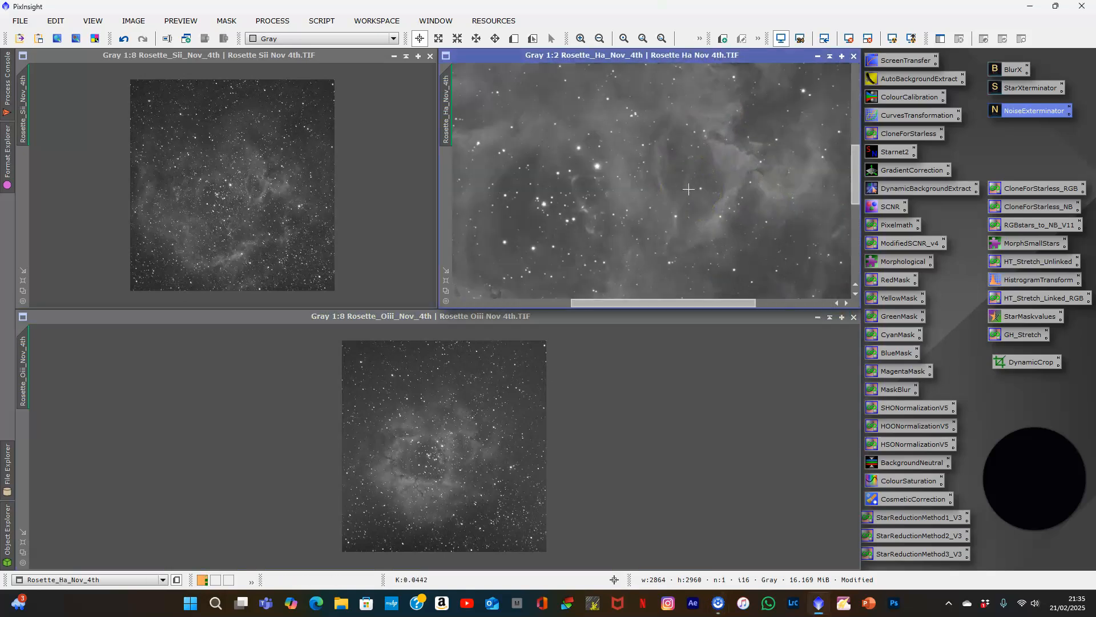
scroll(620, 203, down, 5)
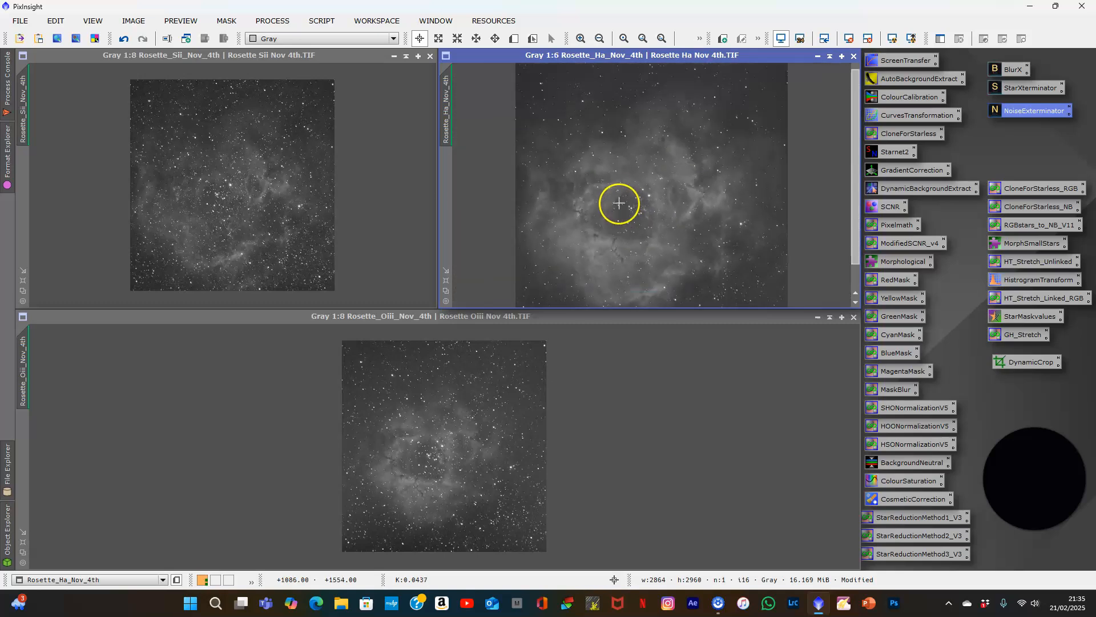
scroll(620, 202, down, 1)
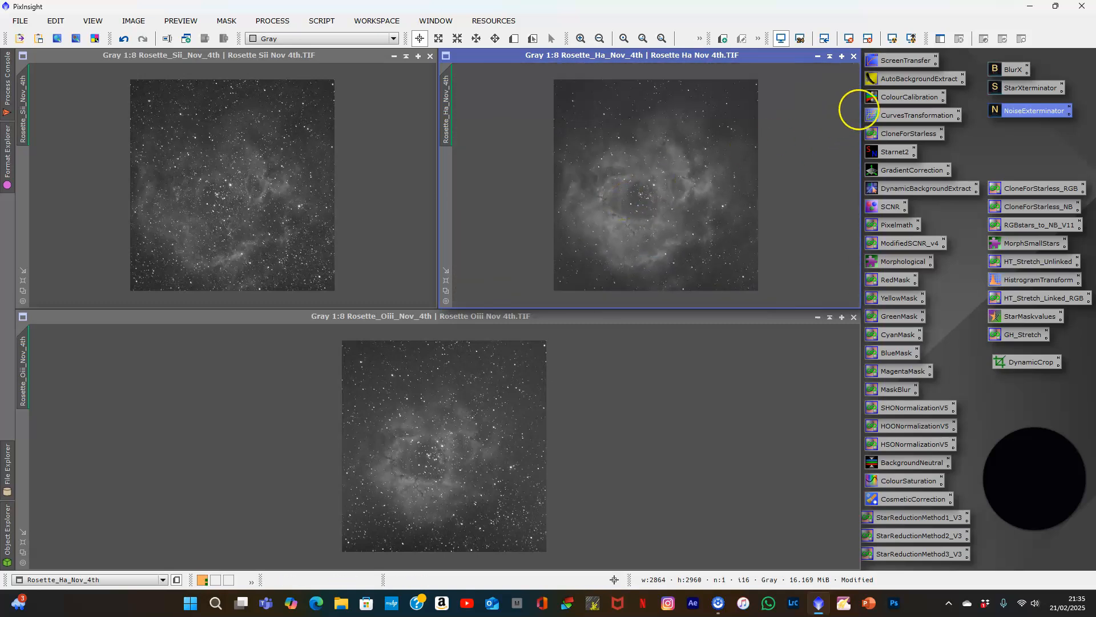
double_click(894, 172)
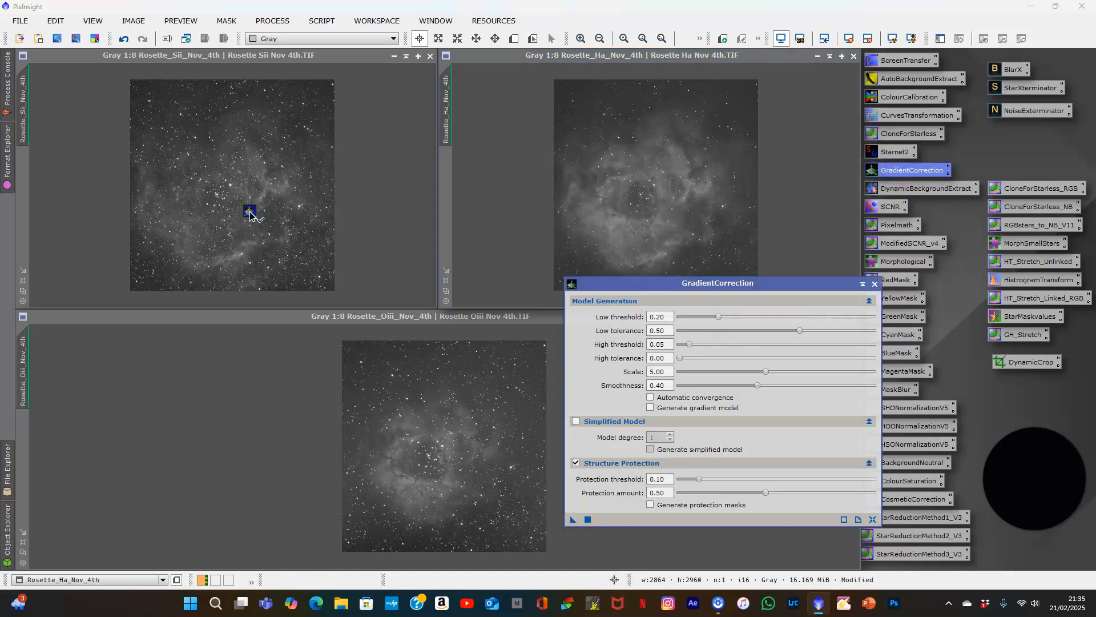
drag(249, 211, 245, 204)
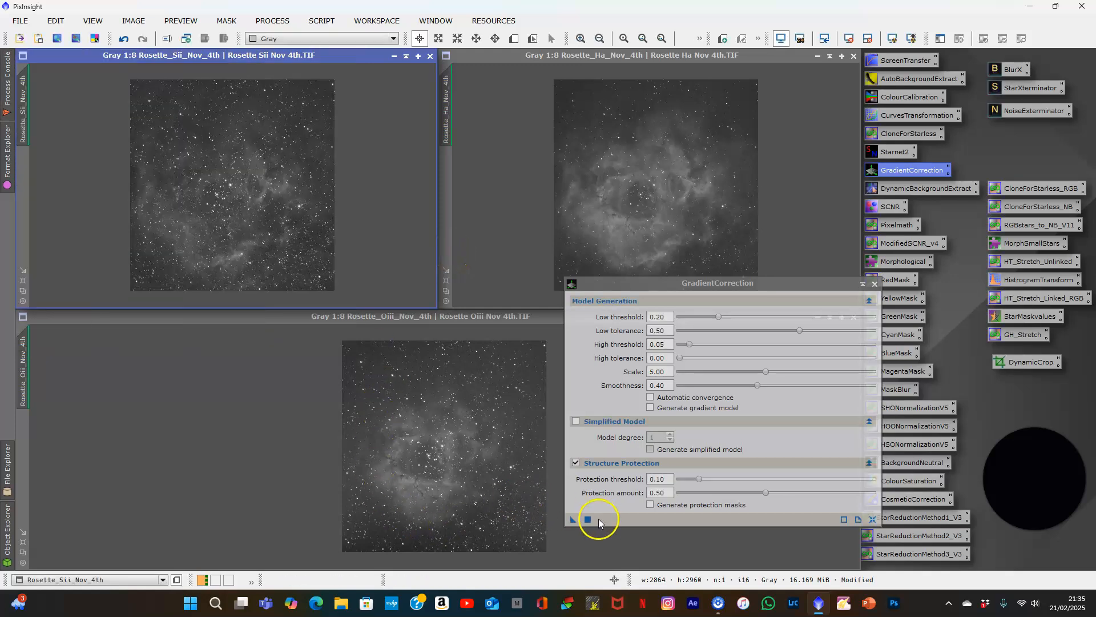
drag(572, 519, 604, 228)
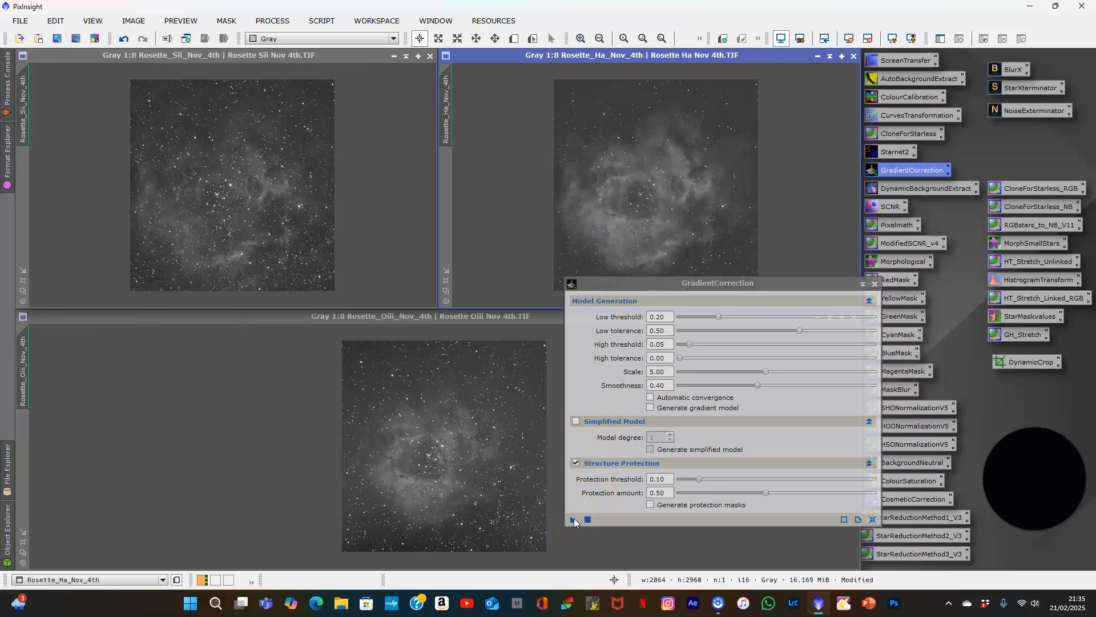
drag(574, 522, 452, 486)
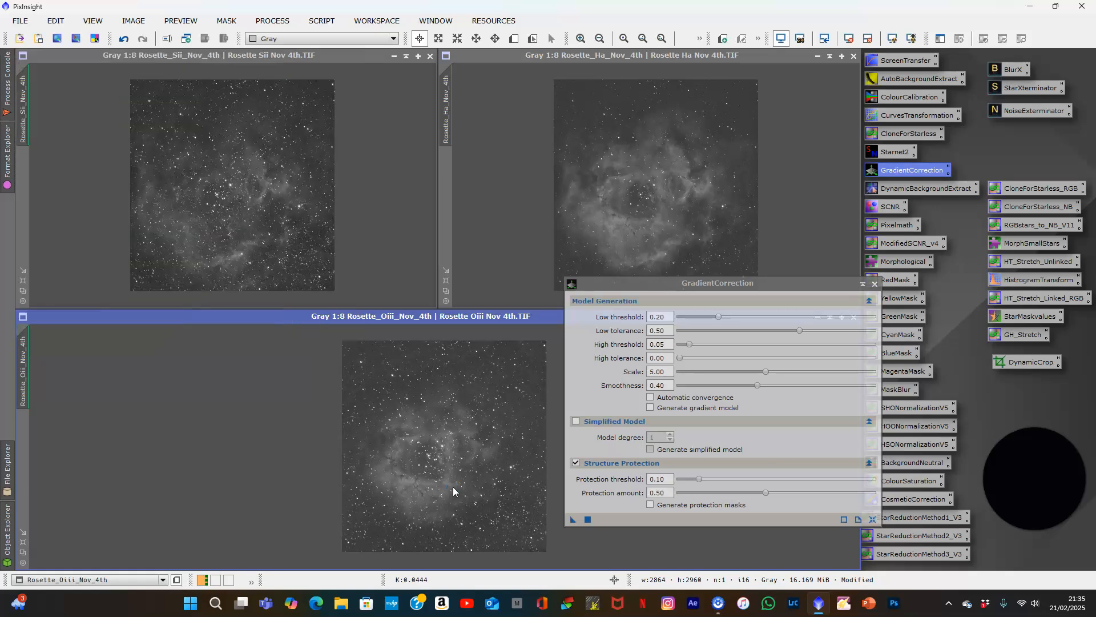
click(873, 284)
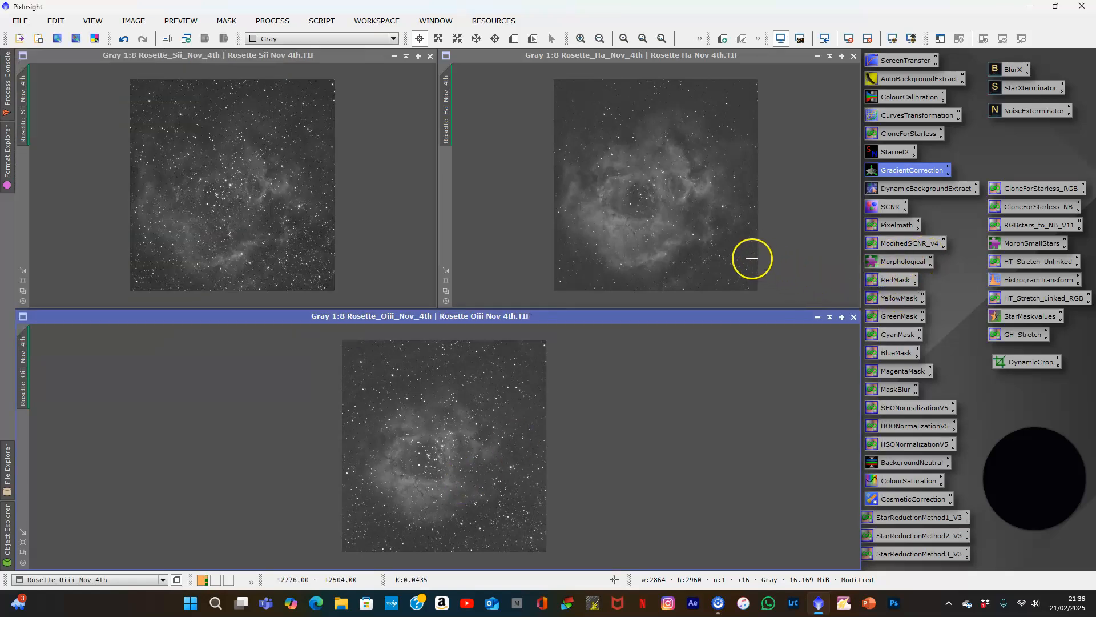
Inspect the gradient-corrected Ha image up close and arrange the three image windows in a cascade.
scroll(609, 239, up, 1)
scroll(609, 239, up, 5)
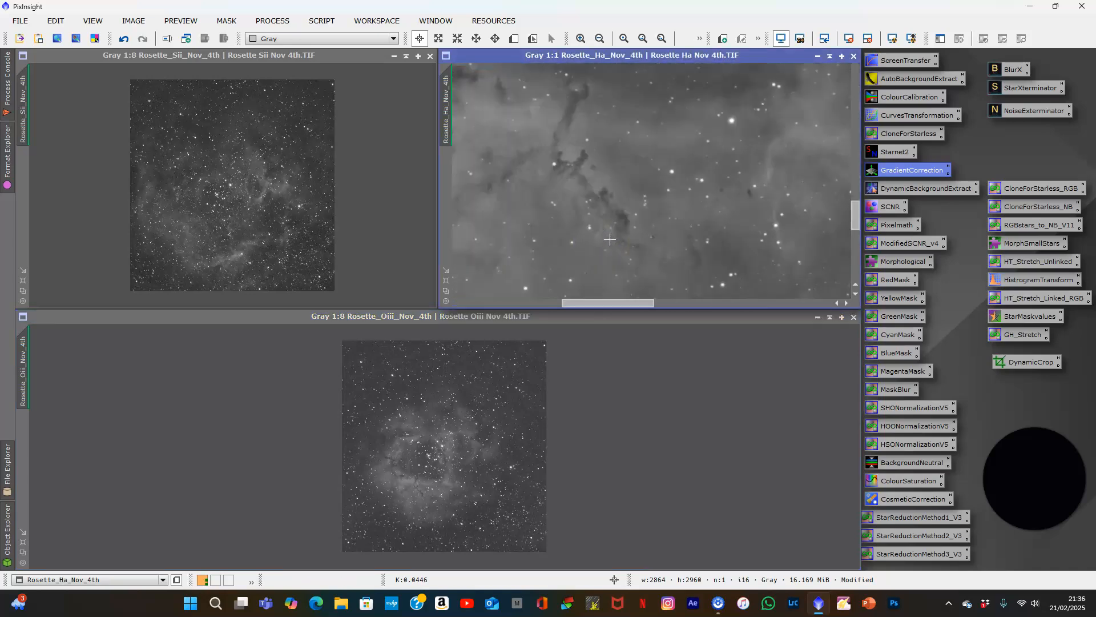
scroll(610, 239, down, 6)
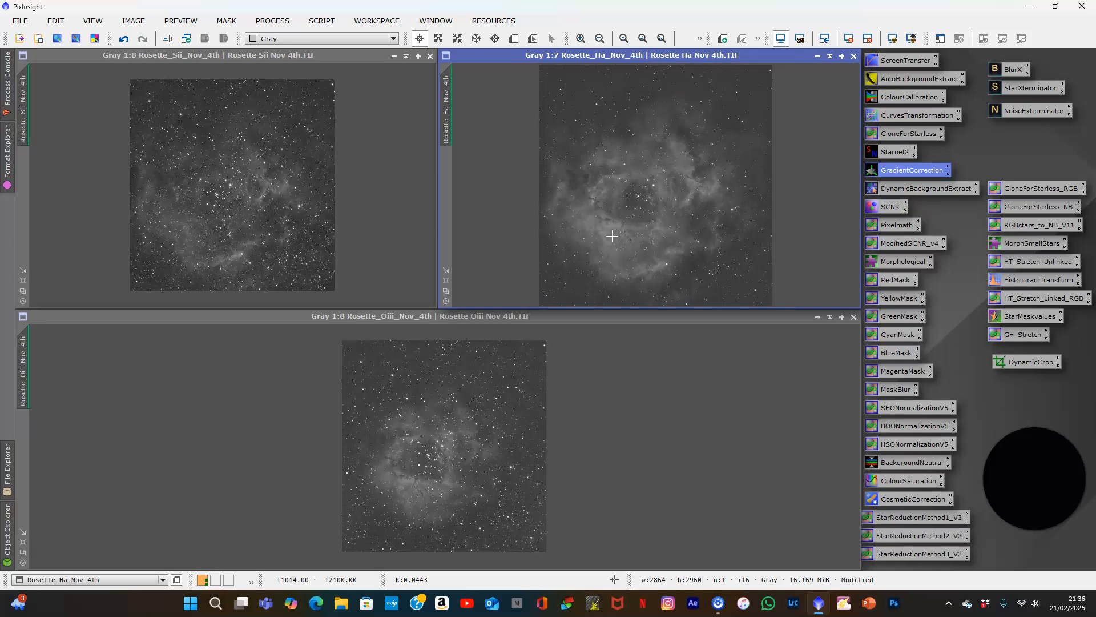
scroll(614, 236, down, 1)
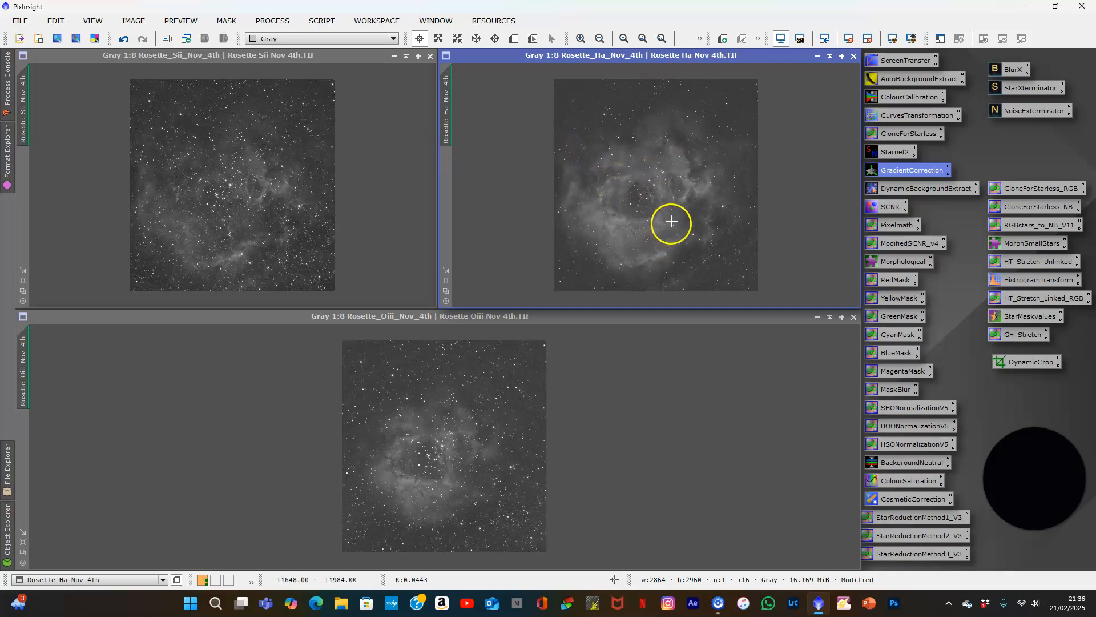
scroll(672, 210, up, 6)
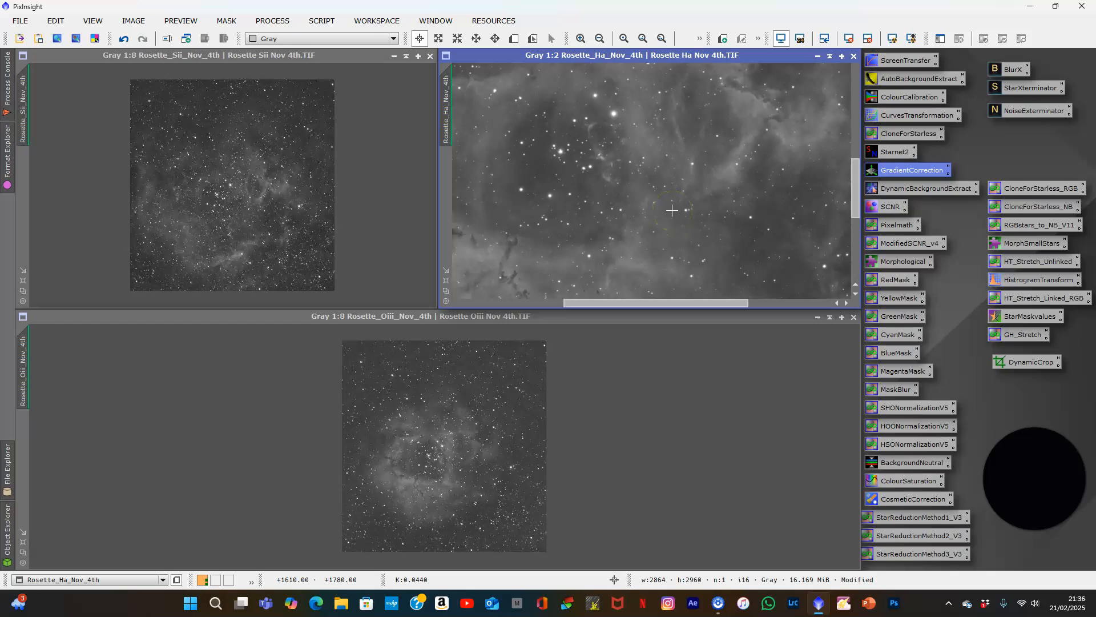
scroll(672, 210, down, 6)
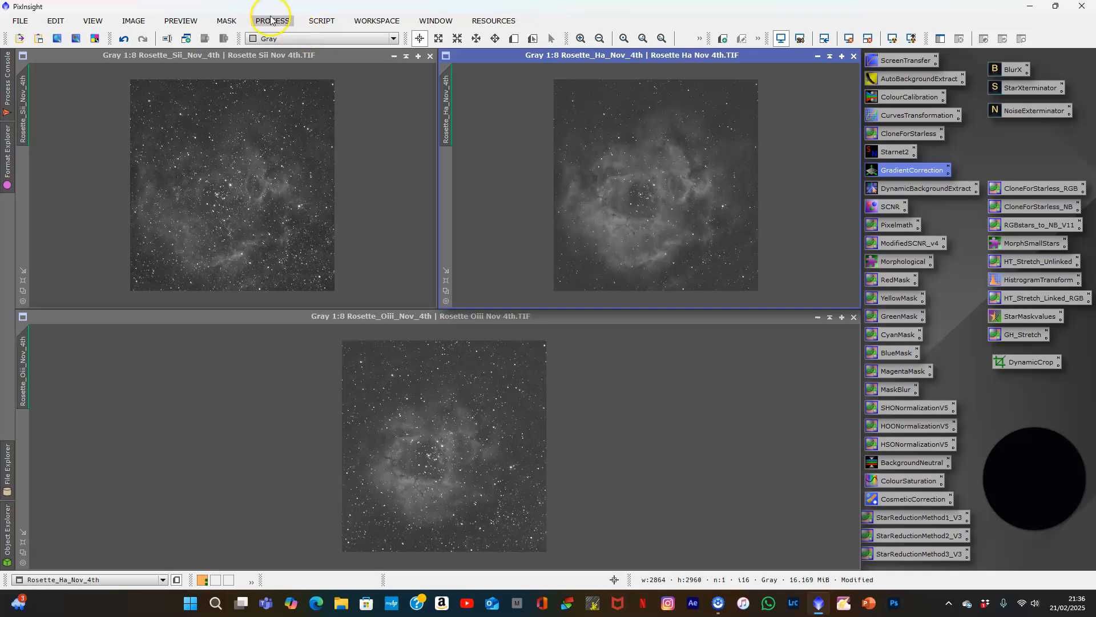
click(436, 21)
click(436, 56)
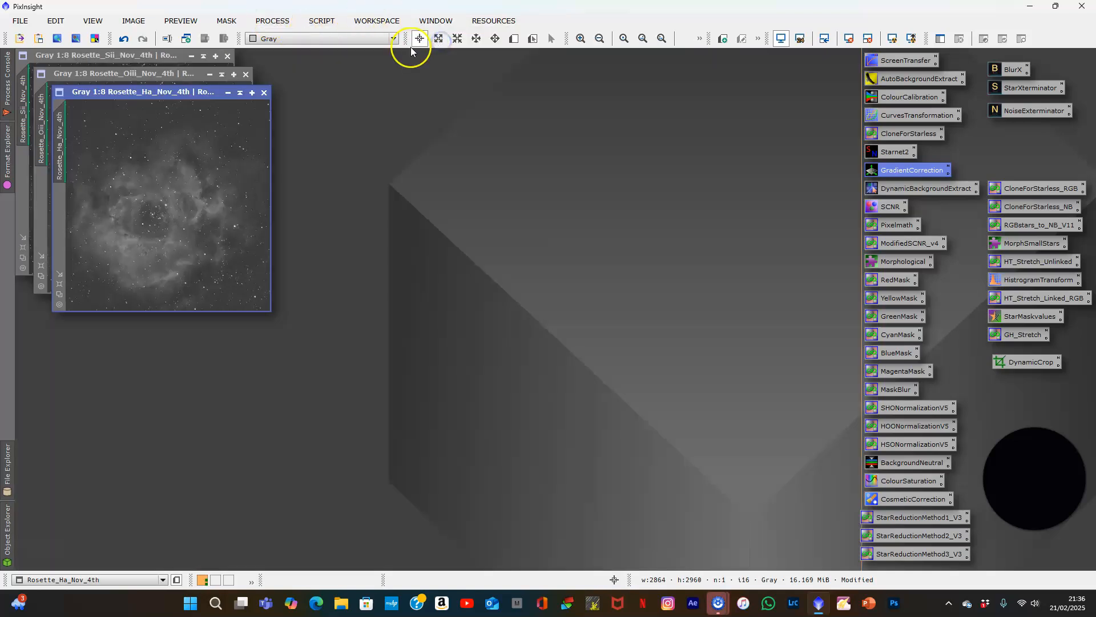
Start ChannelCombination and assign Rosette_Sii_Nov_4th as the source image for the red channel.
click(272, 21)
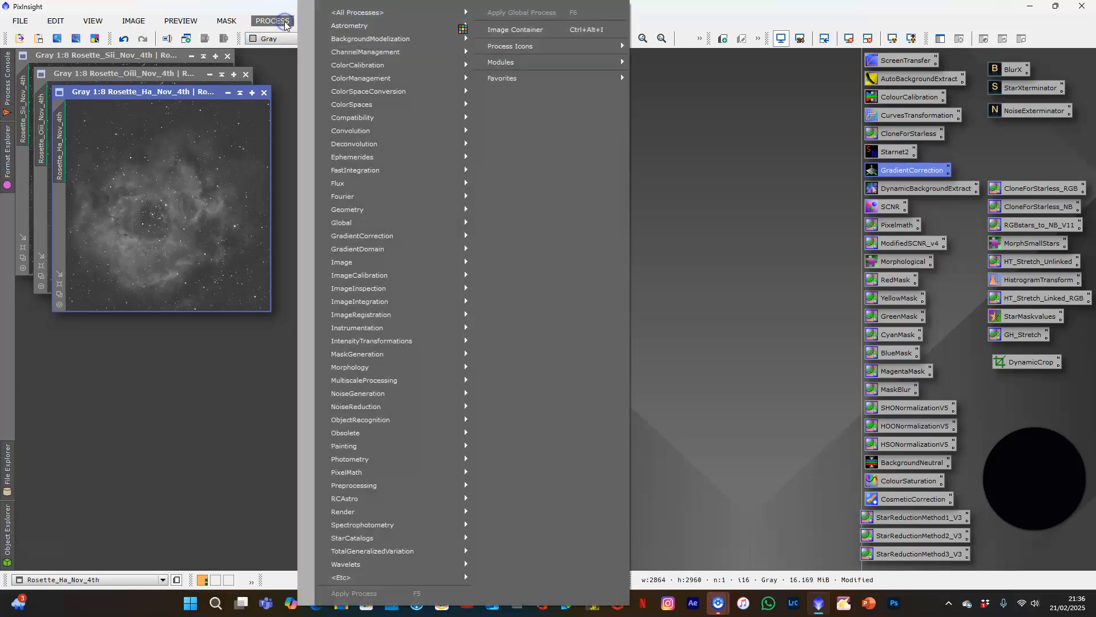
mouse_move(329, 30)
mouse_move(420, 50)
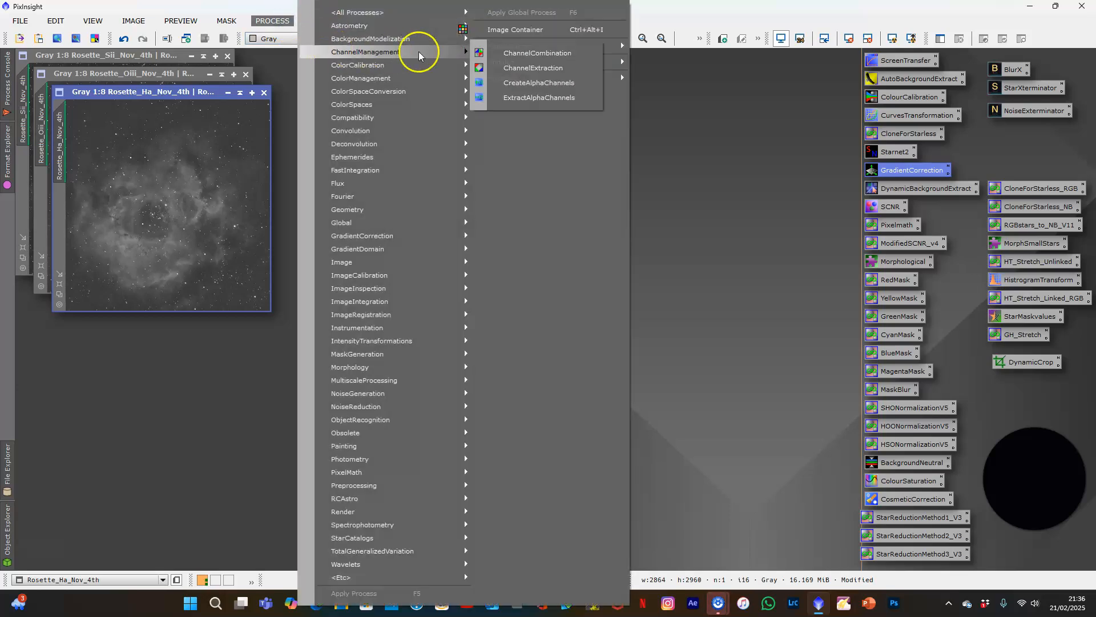
click(521, 52)
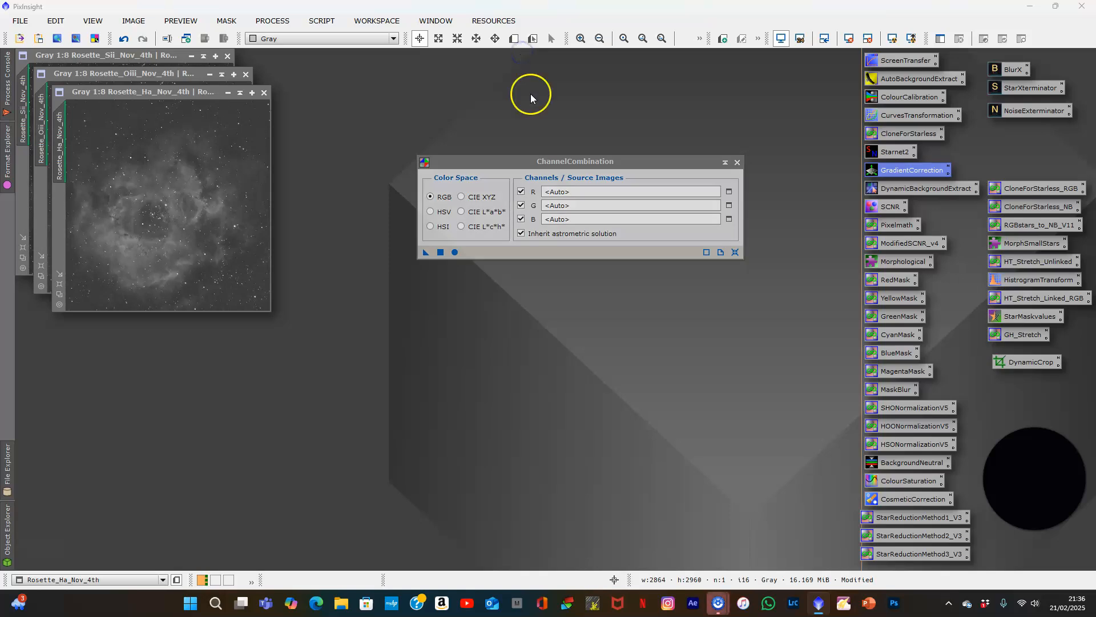
click(729, 191)
click(570, 305)
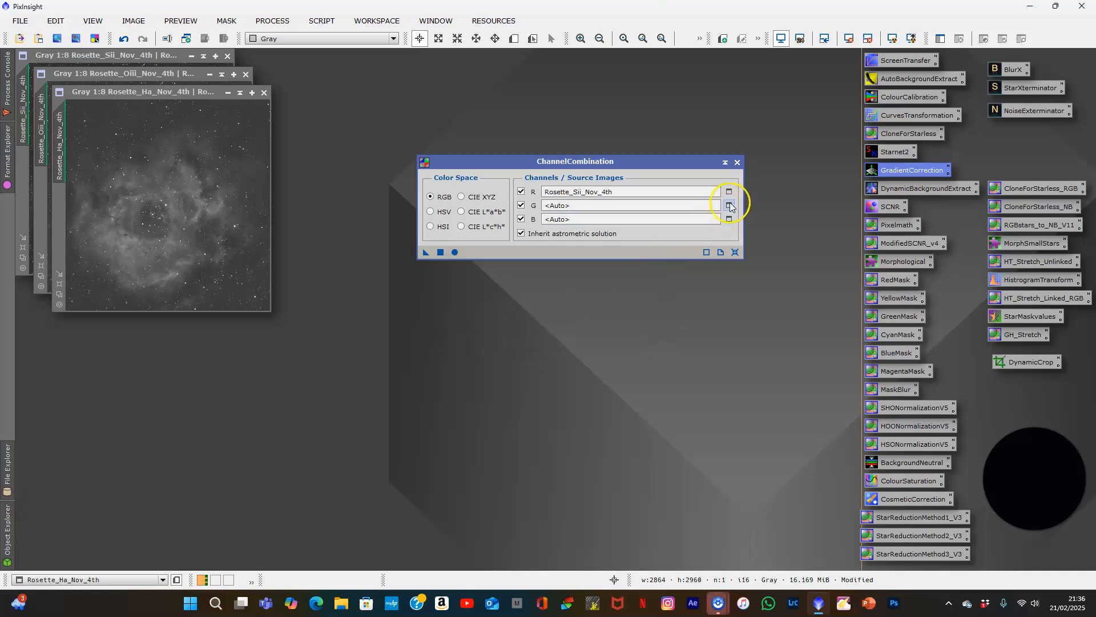
Assign Rosette_Ha_Nov_4th as the source image for the green channel in ChannelCombination.
click(729, 205)
click(638, 287)
click(608, 306)
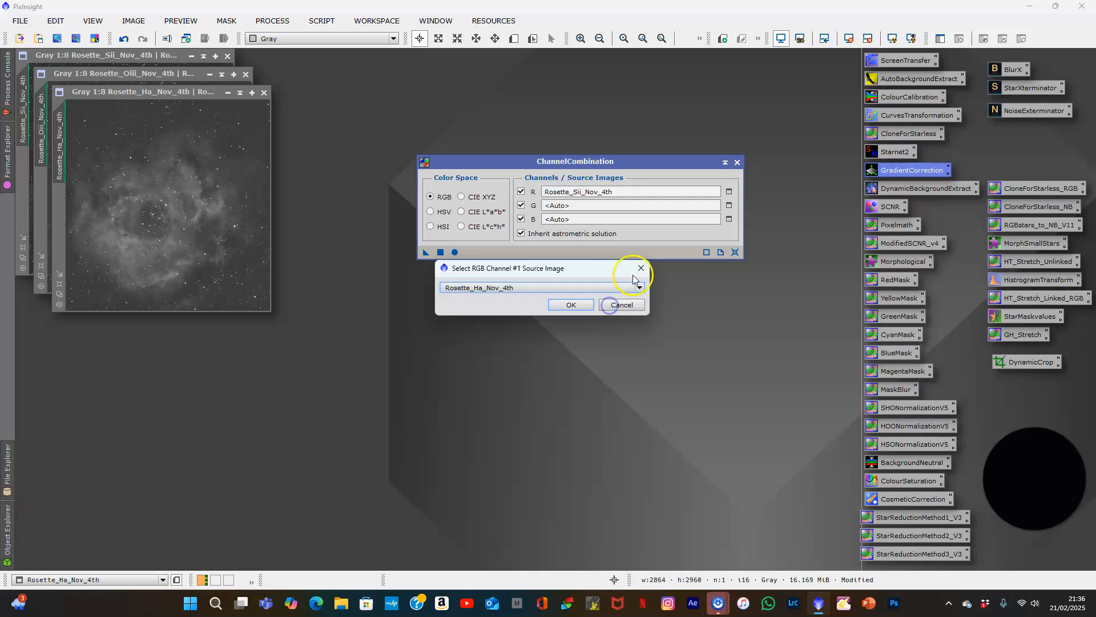
click(581, 306)
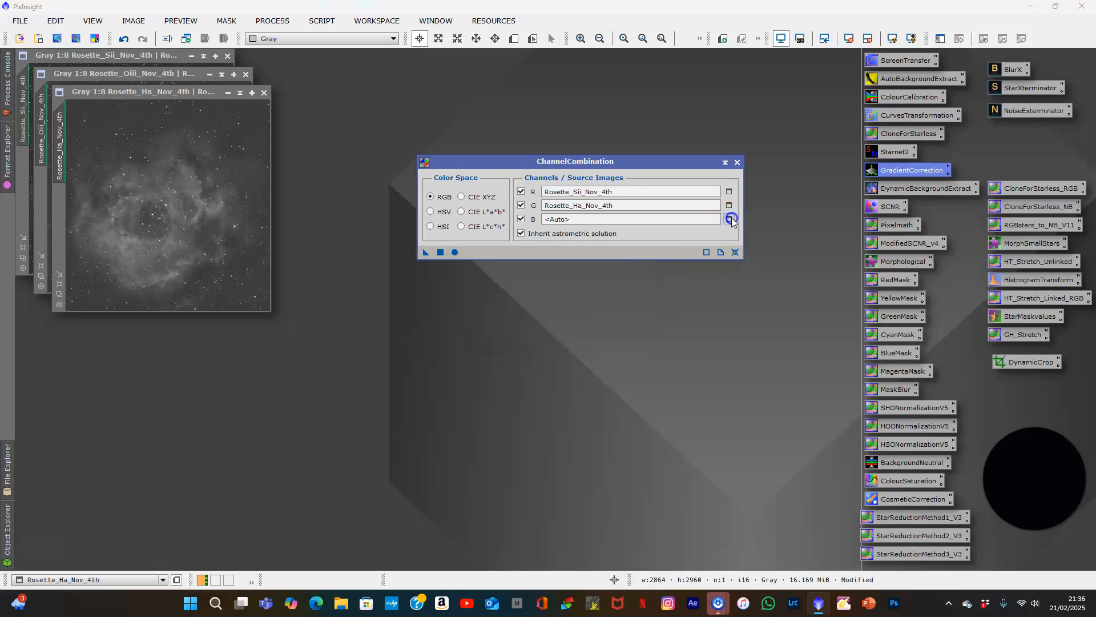
Assign Rosette_Oiii_Nov_4th to the blue channel, run ChannelCombination to create the RGB image, and close the process.
click(730, 219)
click(639, 287)
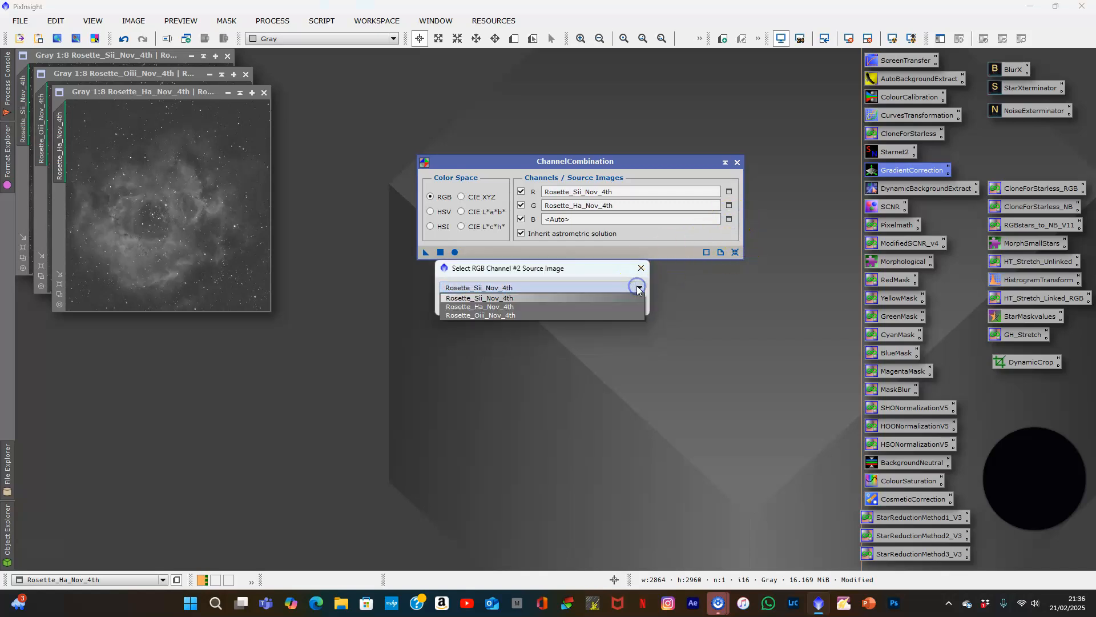
click(580, 317)
click(571, 304)
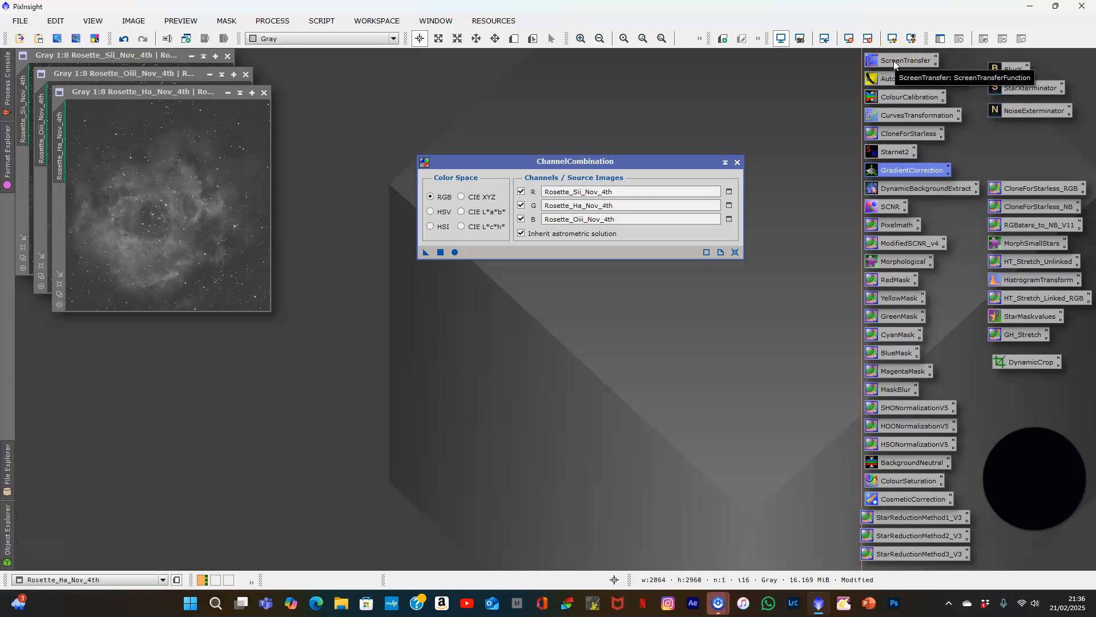
click(441, 253)
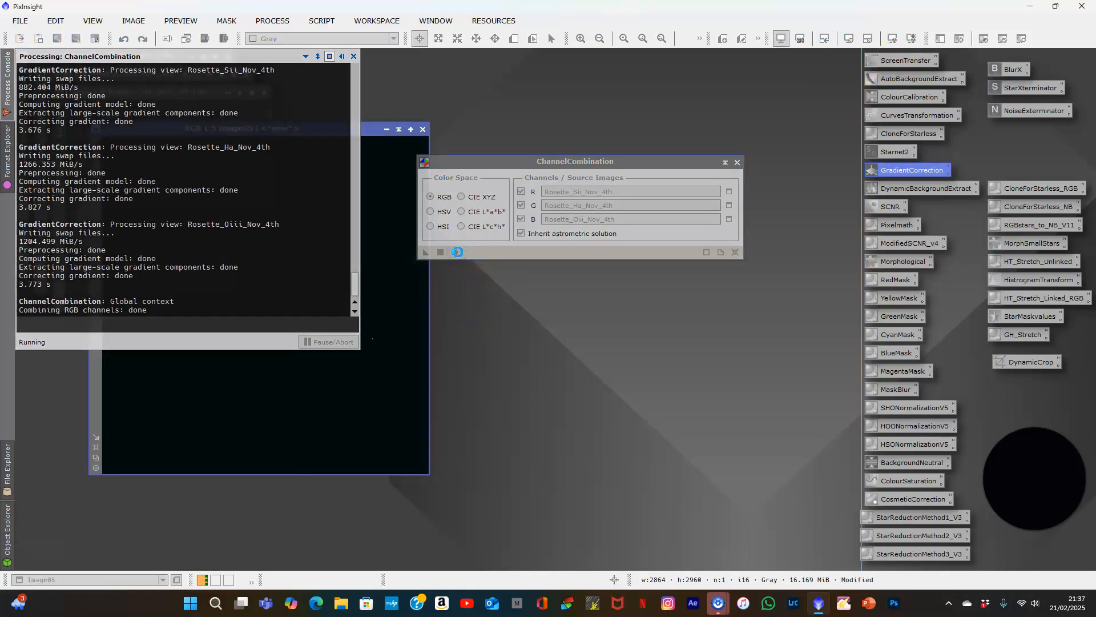
click(738, 163)
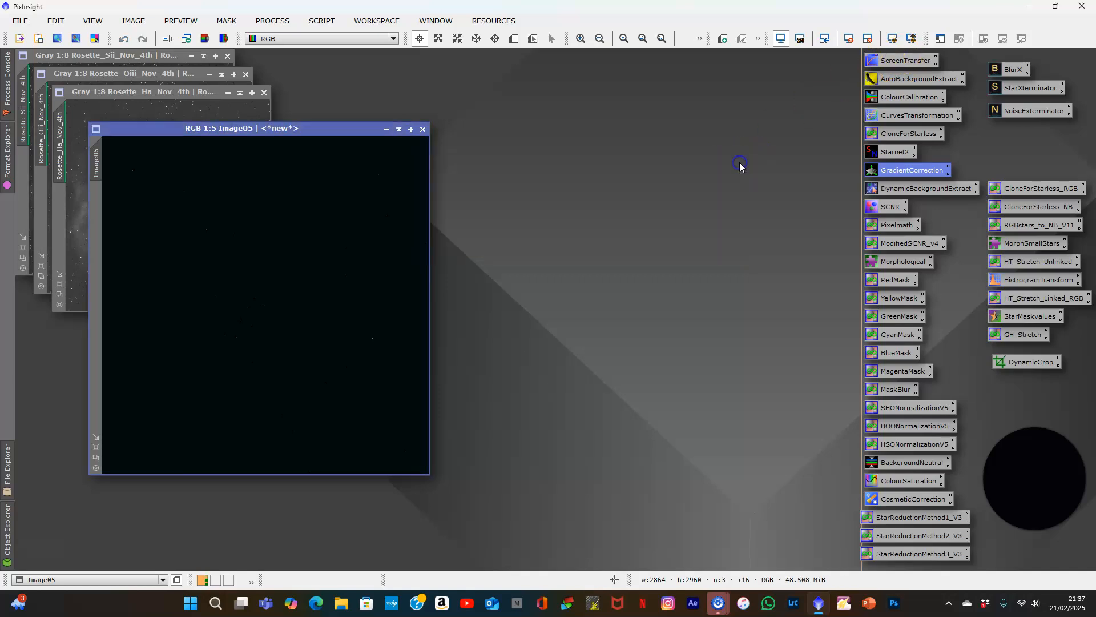
Auto-stretch the display of the combined RGB image with ScreenTransferFunction, with the RGB channels unlinked.
double_click(909, 67)
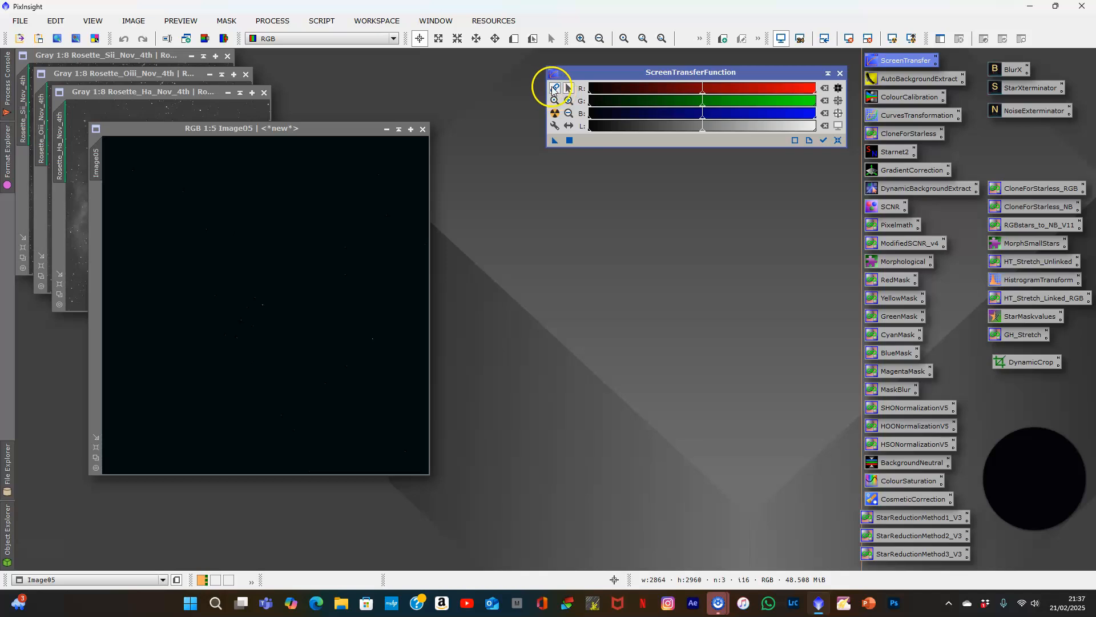
click(554, 89)
click(555, 114)
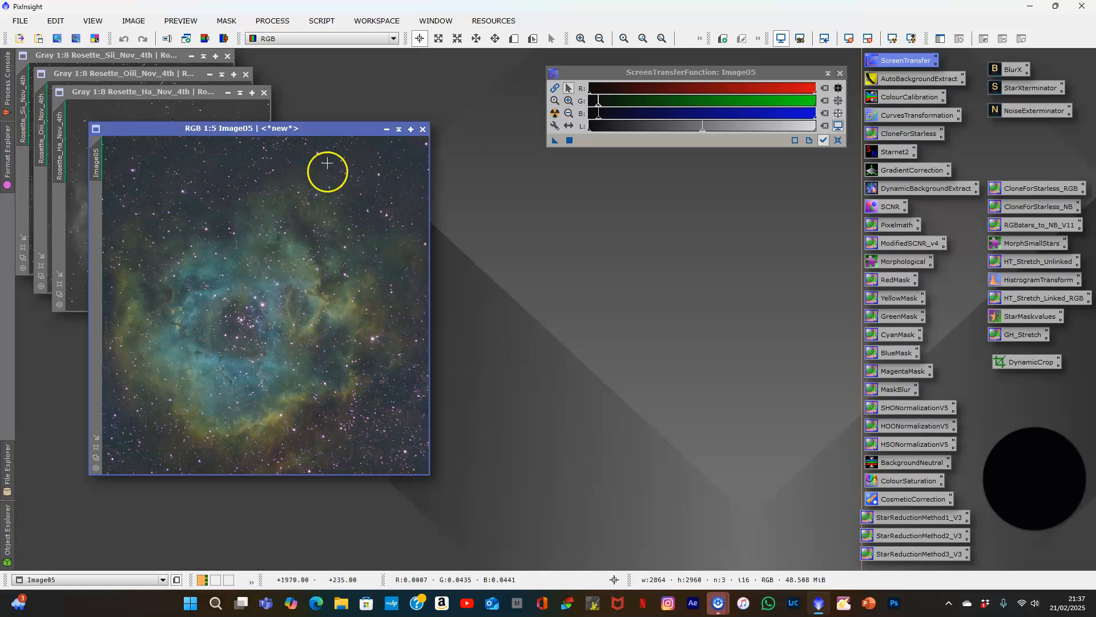
Minimise the Sii, Ha and Oiii source images and line up their icons in a row below the combined image.
drag(324, 135, 539, 174)
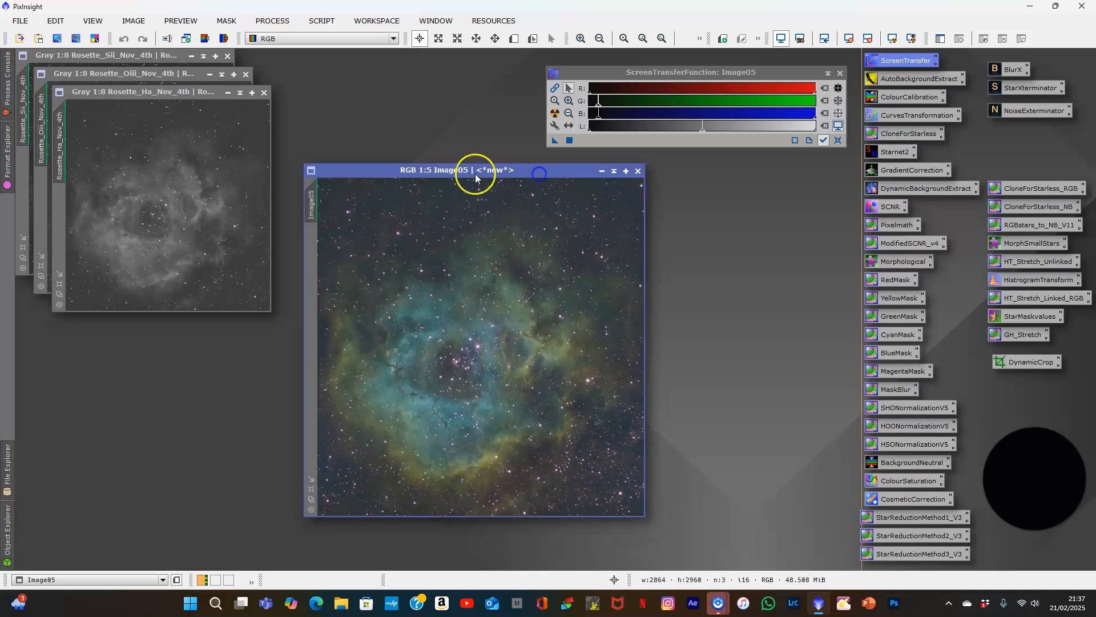
click(228, 94)
click(209, 75)
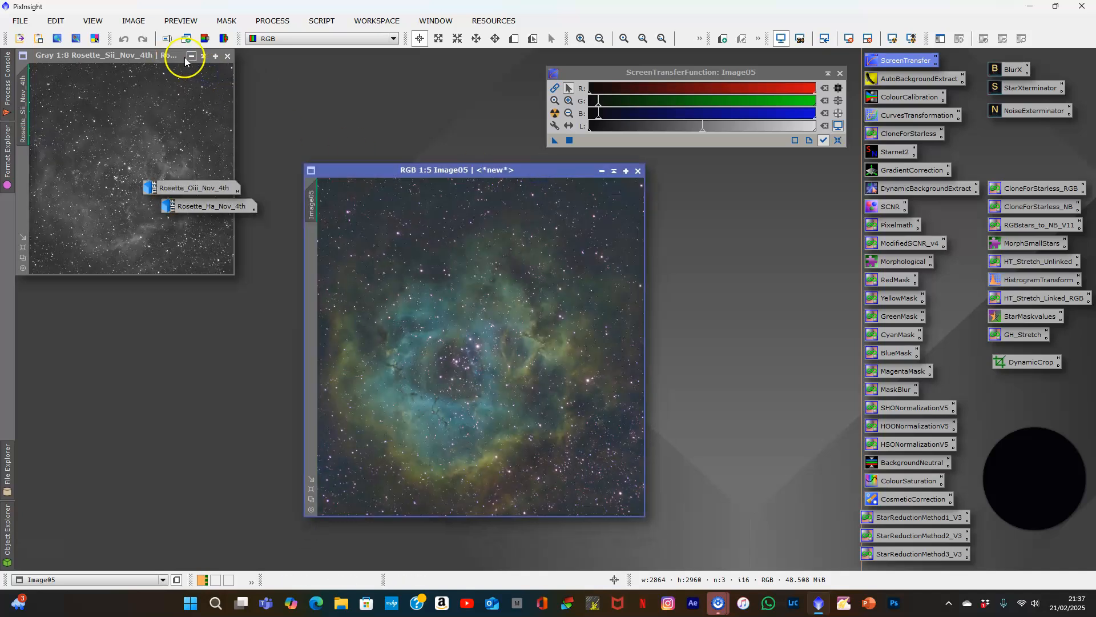
click(189, 57)
drag(142, 168, 96, 558)
drag(197, 206, 217, 555)
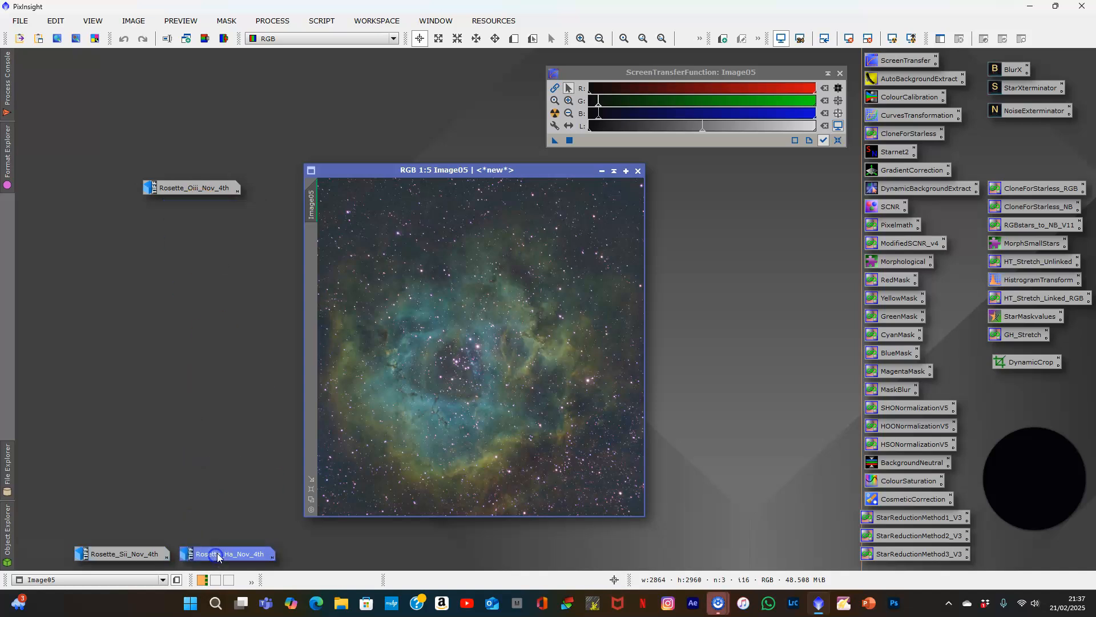
drag(209, 191, 334, 555)
Reposition the combined image, fit its window at 1:4 scale, and place the ScreenTransferFunction dialog beside it.
drag(448, 171, 299, 74)
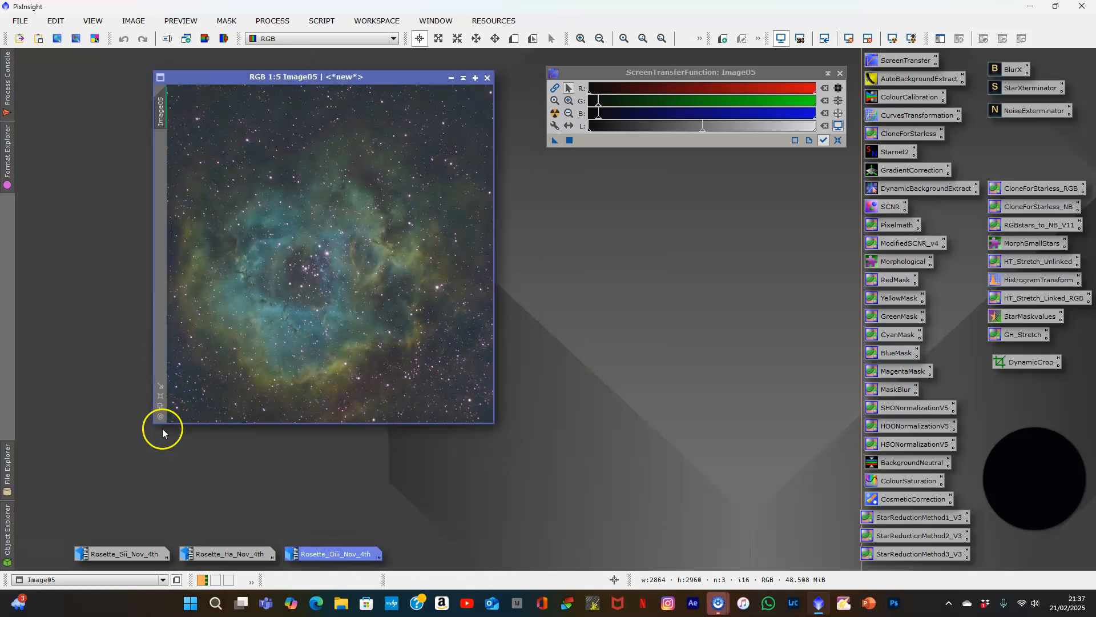
click(160, 396)
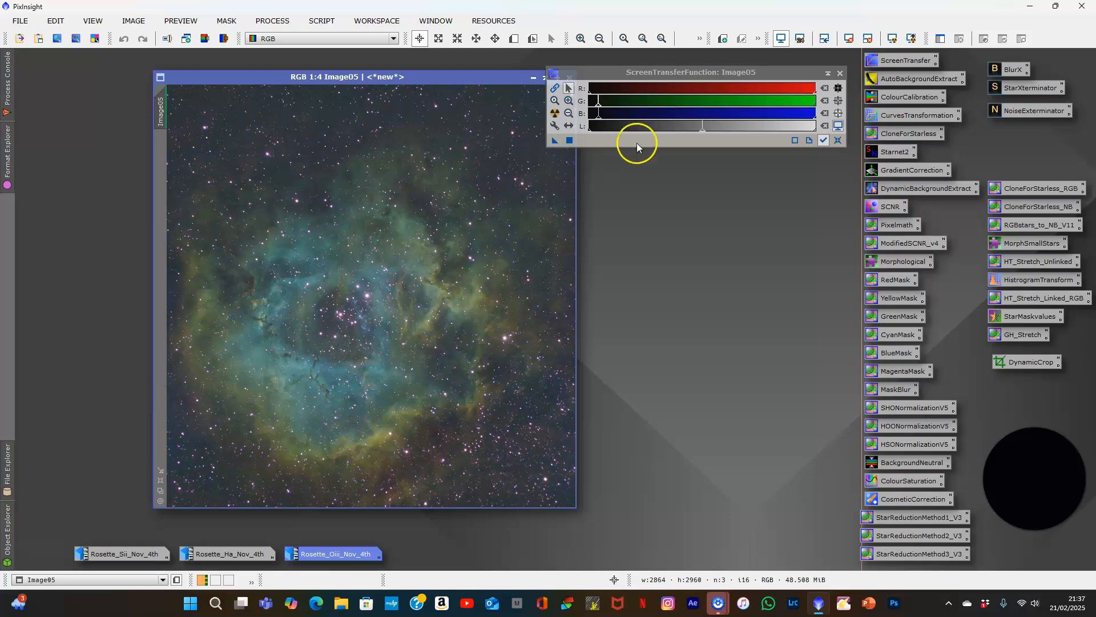
drag(699, 68, 757, 66)
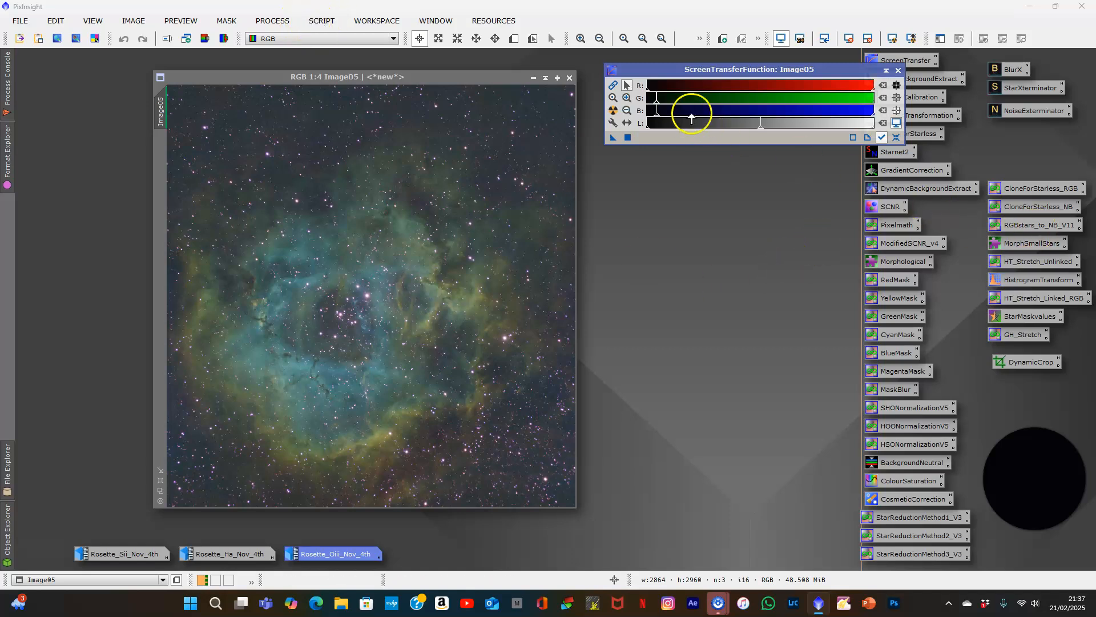
drag(716, 73, 691, 71)
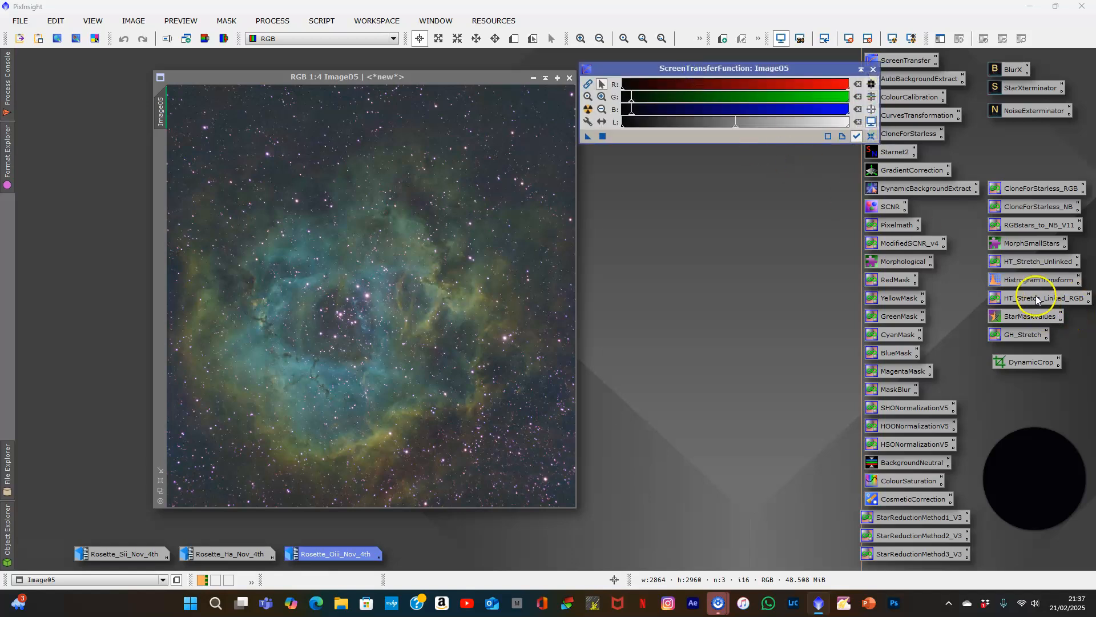
Apply the screen stretch permanently to Image05 through HistogramTransformation, then reset and close both stretch processes.
double_click(1025, 279)
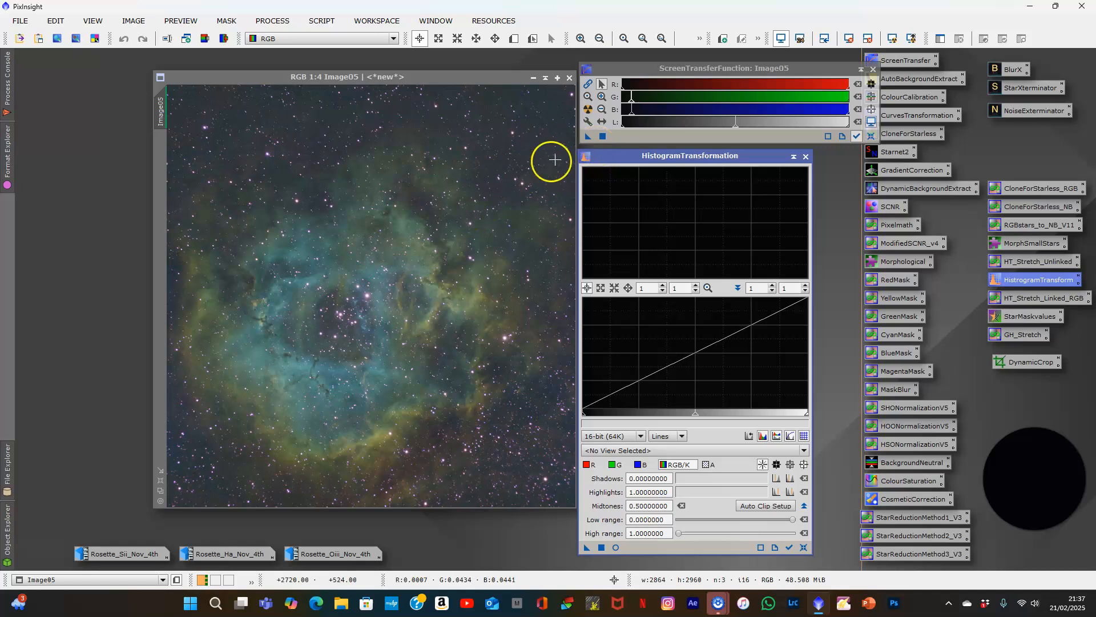
click(585, 139)
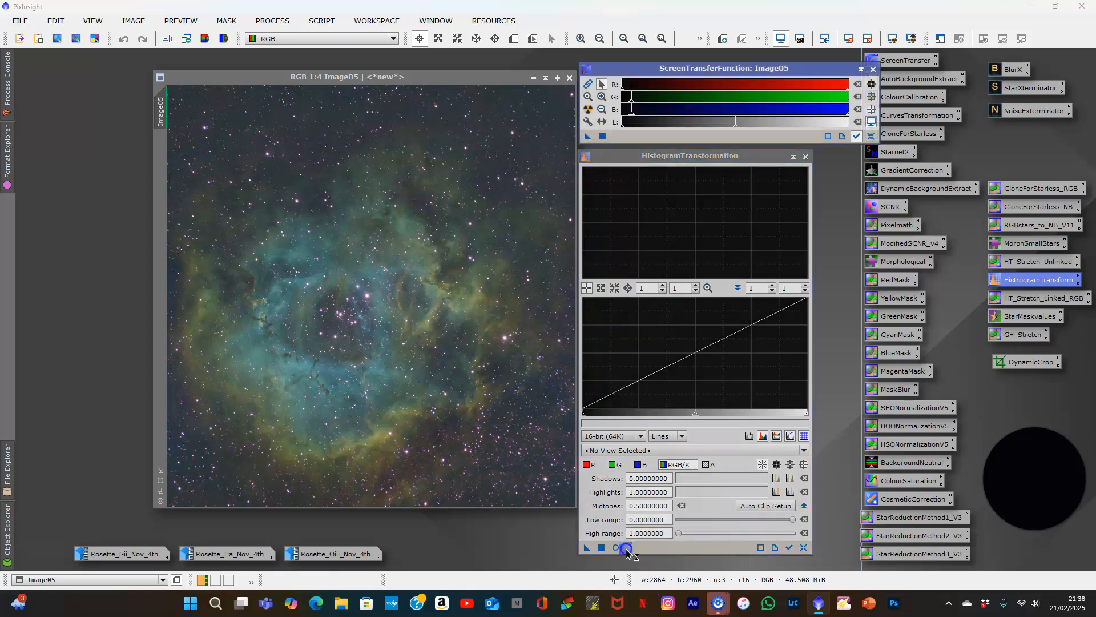
drag(626, 549, 626, 549)
click(600, 548)
drag(803, 548, 871, 137)
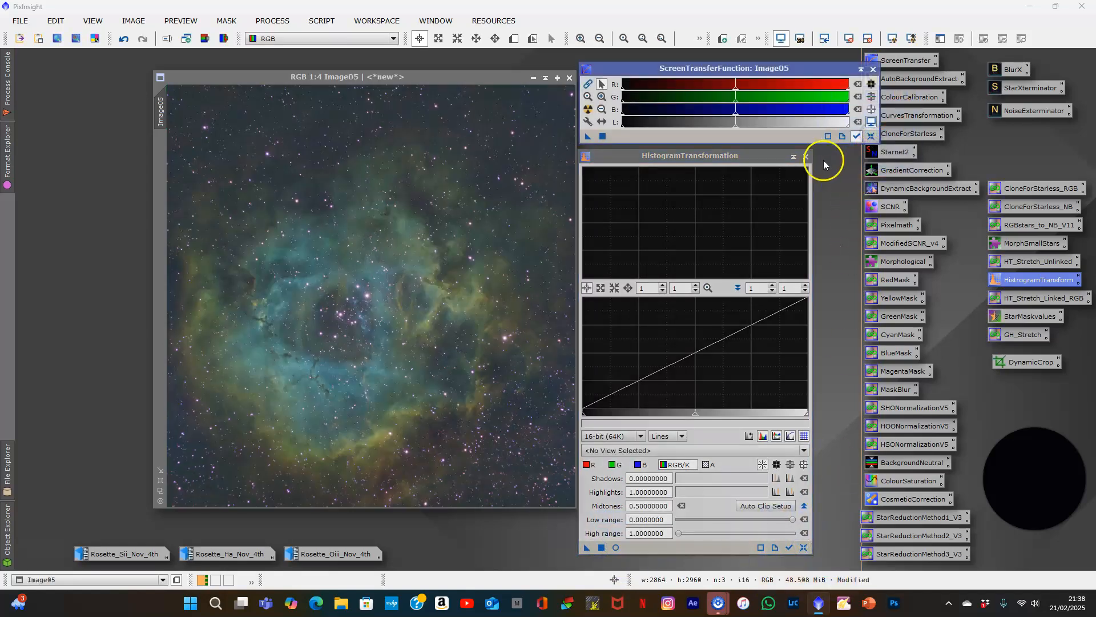
click(806, 156)
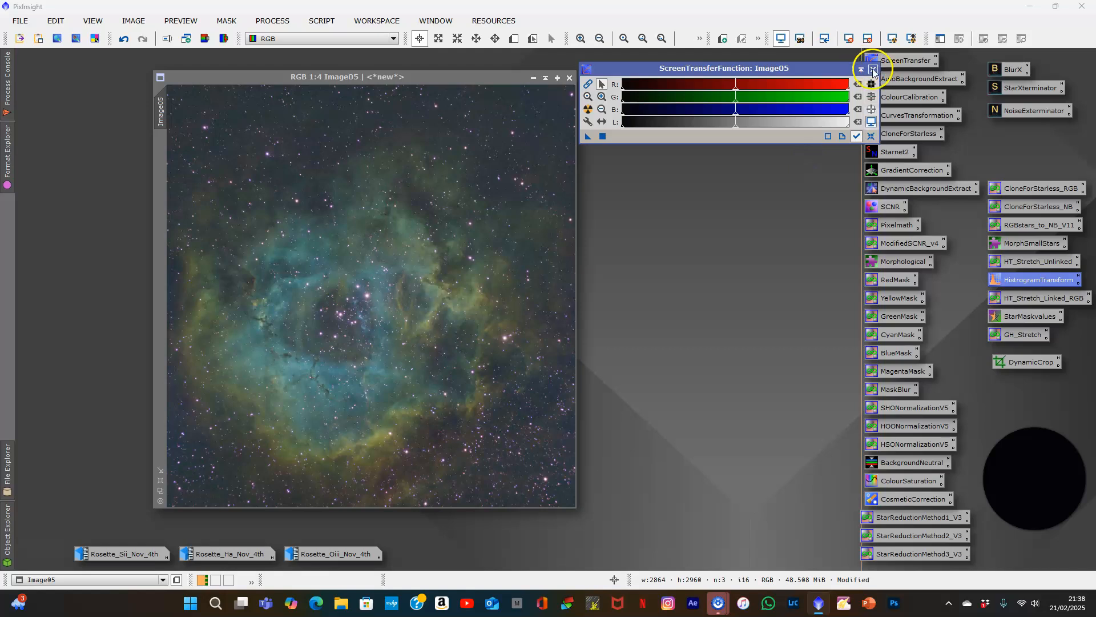
click(873, 69)
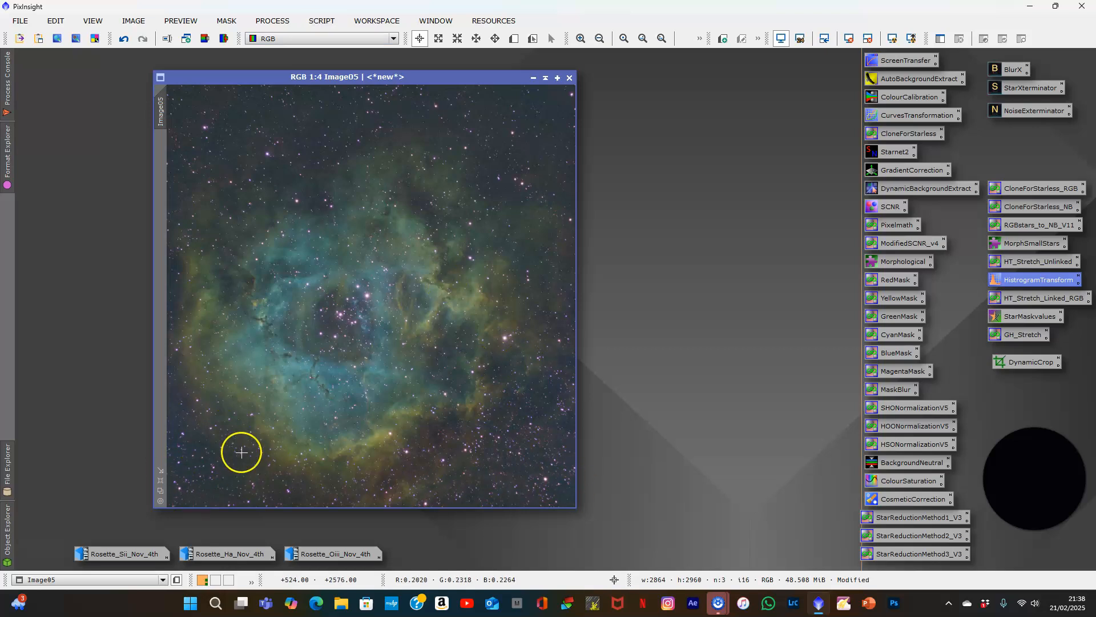
Run the CorrectMagentaStars script on Image05 with an amount of 0.80 and lightness preserved, and close the script.
click(318, 21)
mouse_move(349, 222)
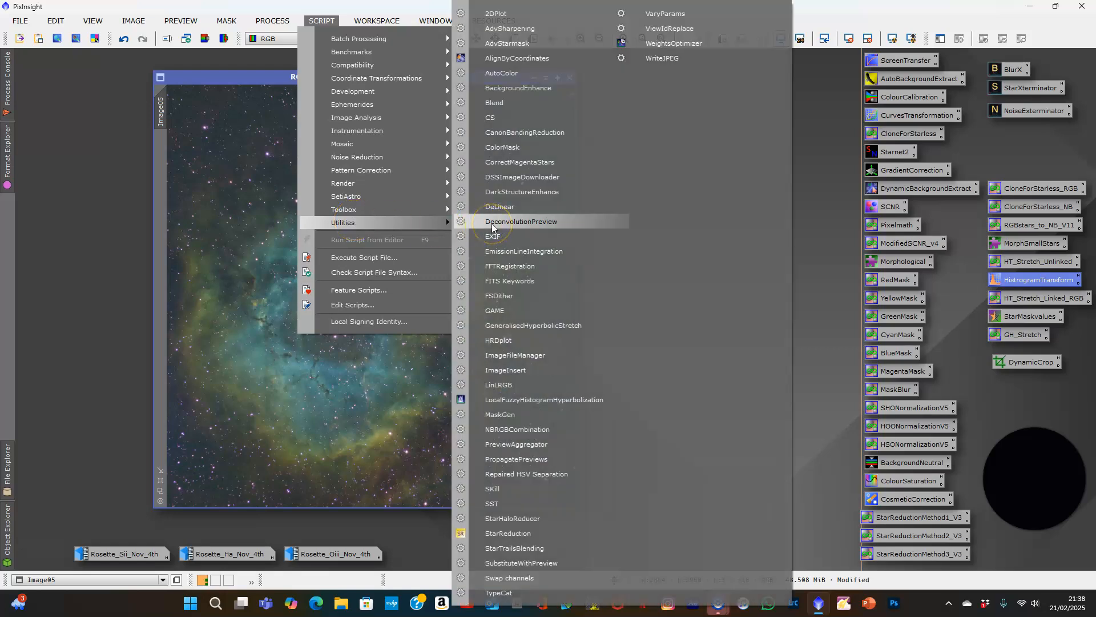
click(498, 163)
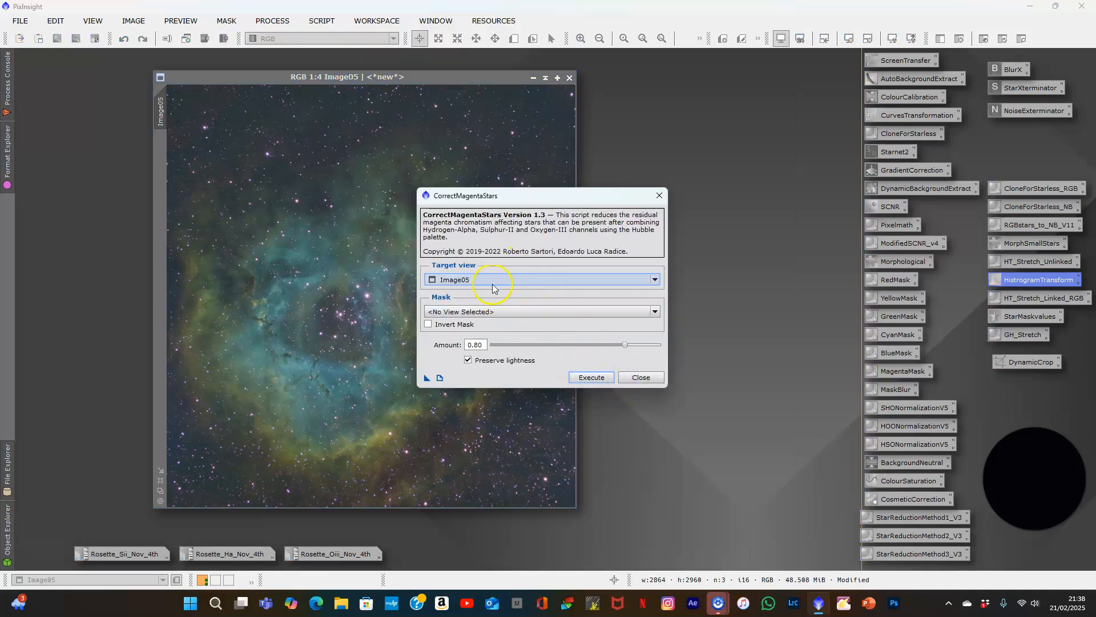
click(587, 379)
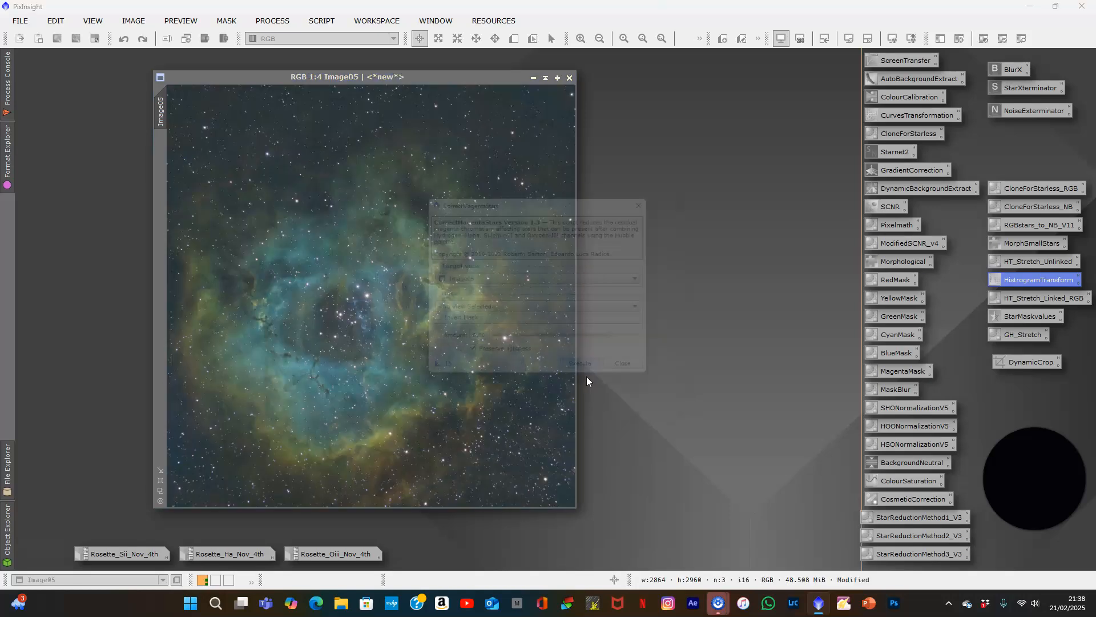
click(642, 378)
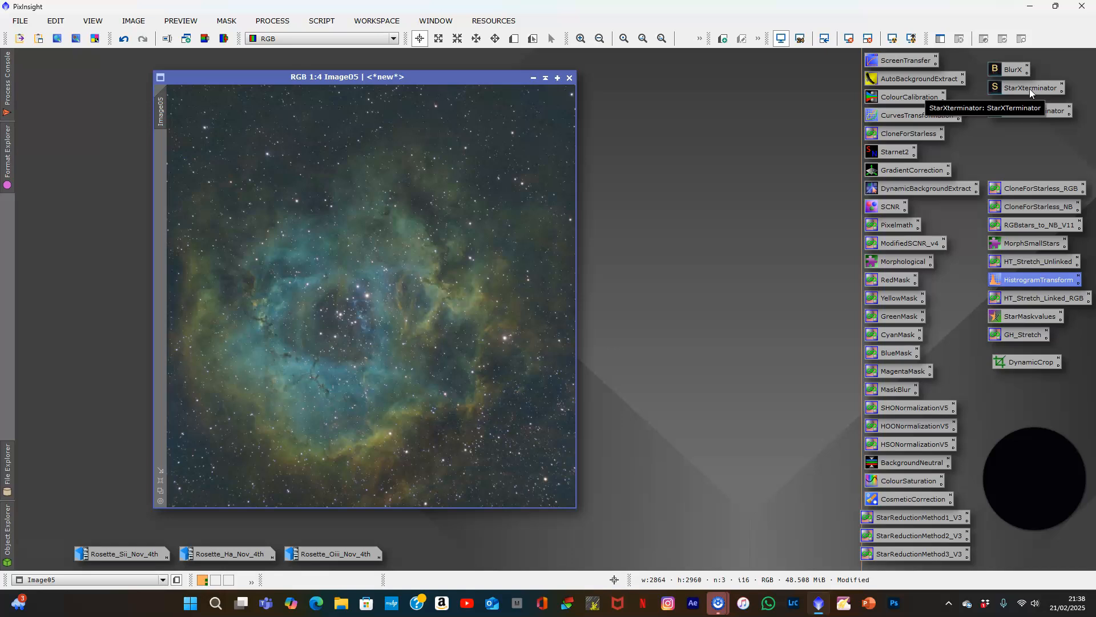
Clone Image05 as Starless with the CloneForStarless PixelMath process, minimise Image05 beside the other icons, and close PixelMath.
click(890, 134)
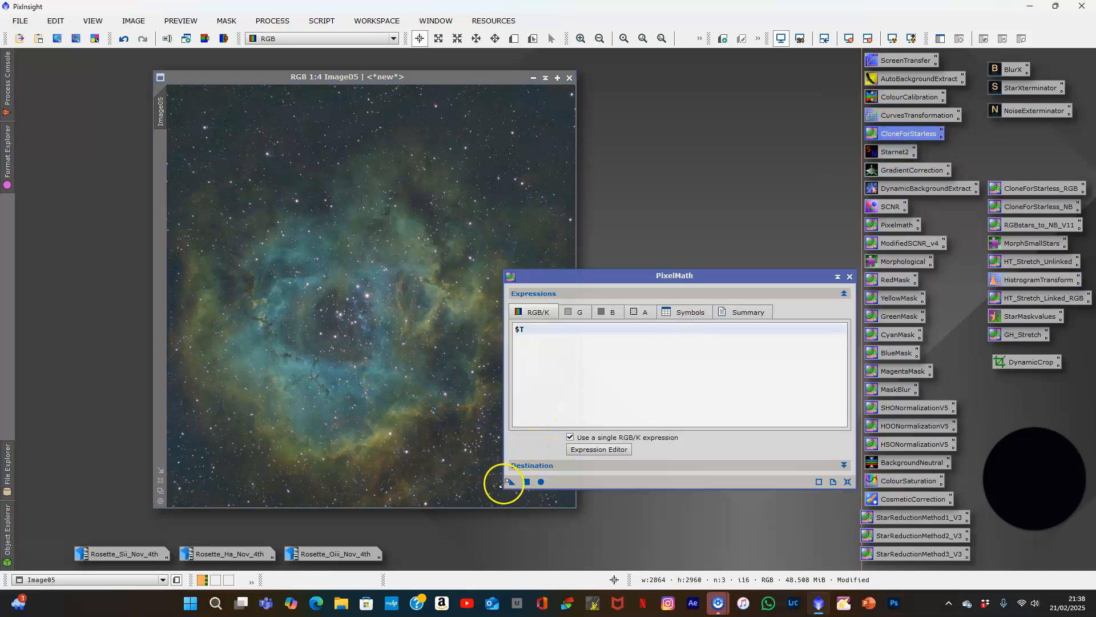
drag(512, 481, 370, 319)
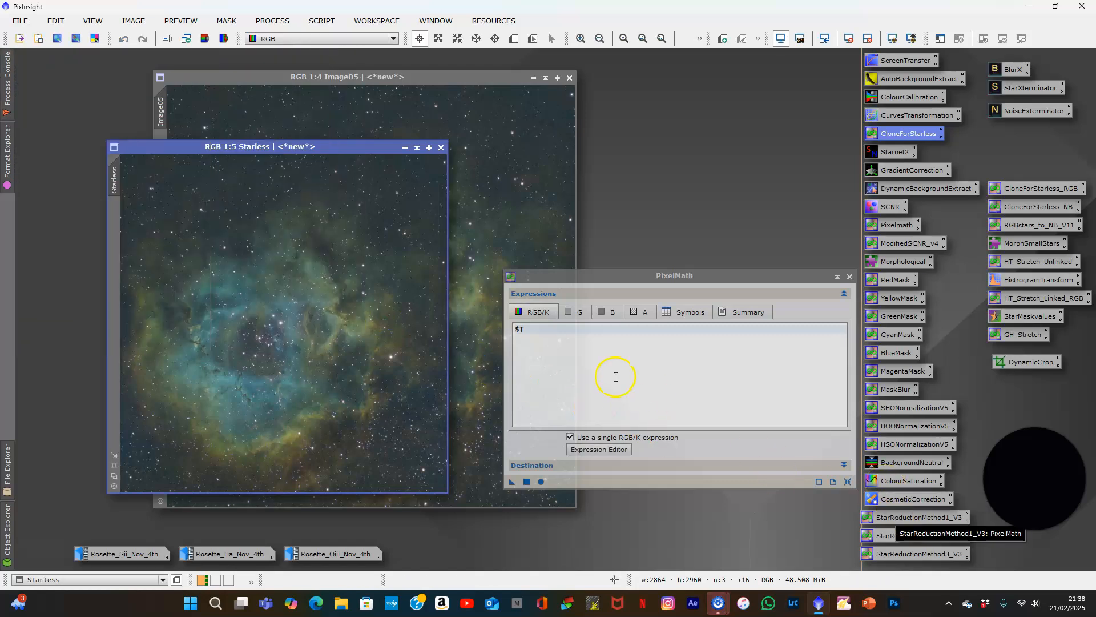
click(533, 76)
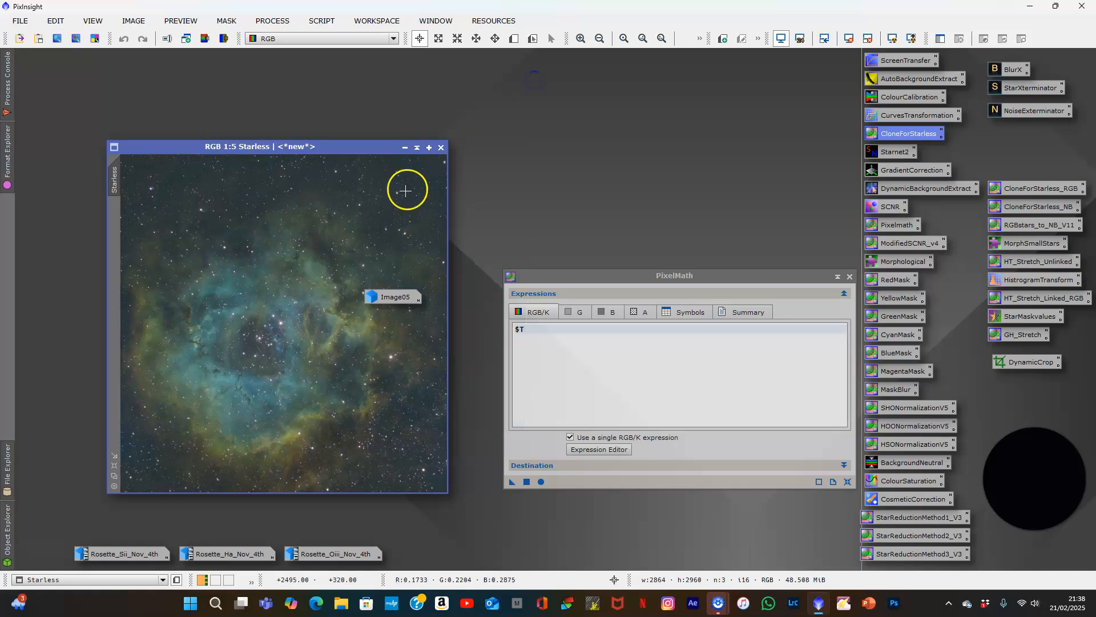
mouse_move(396, 299)
drag(397, 298, 420, 561)
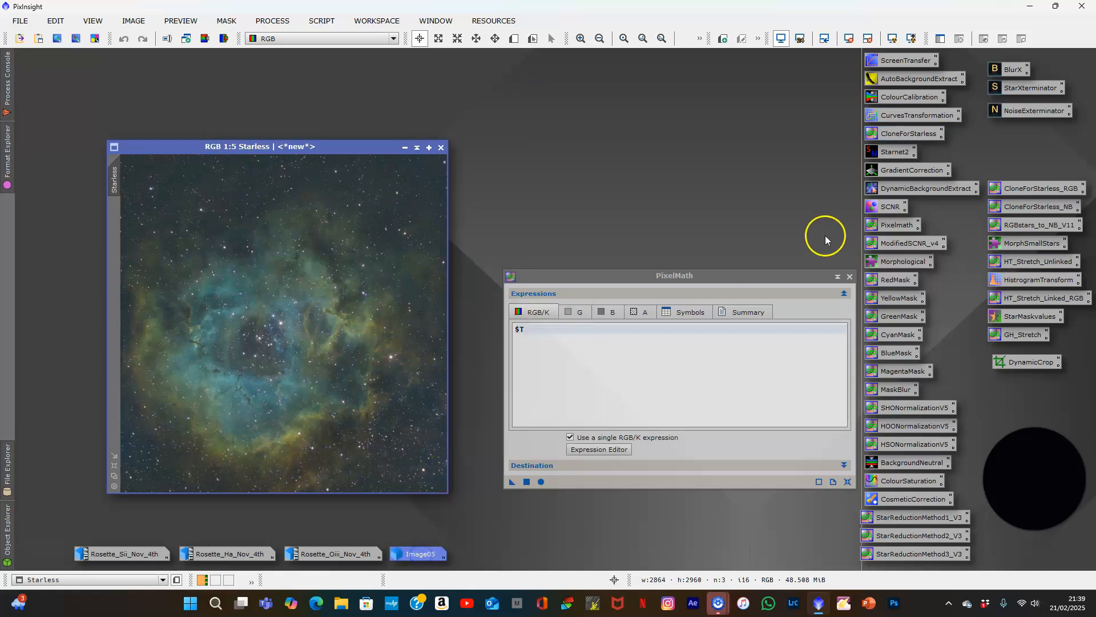
click(850, 278)
Remove the stars from the Starless image using StarNet2 with stride 384, Create starmask on and Linear data off, and close StarNet2.
click(892, 153)
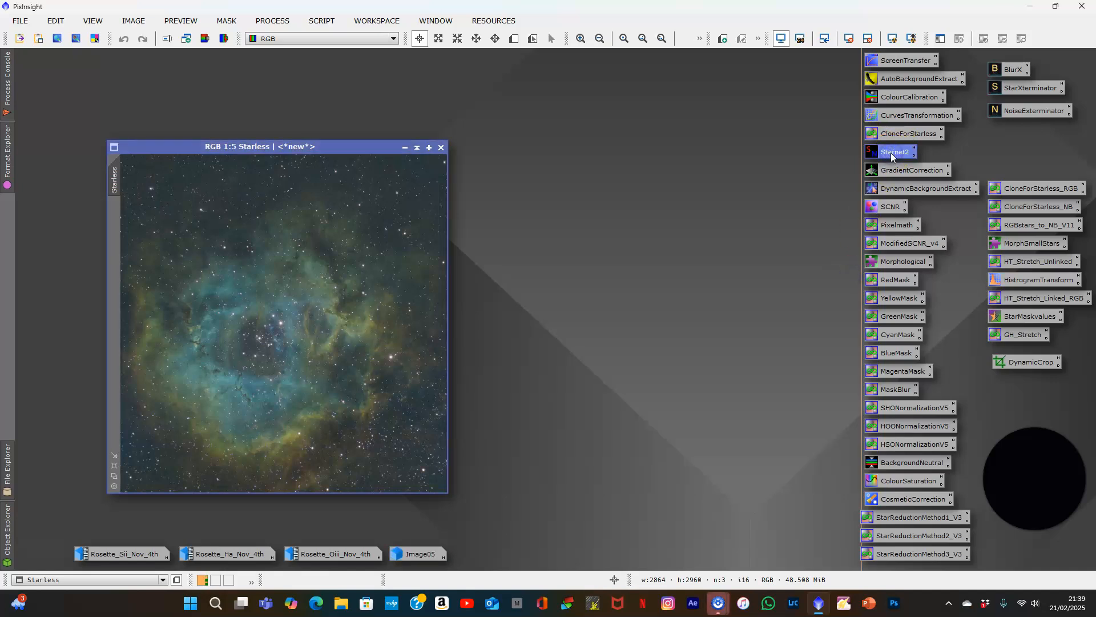
double_click(892, 154)
click(737, 235)
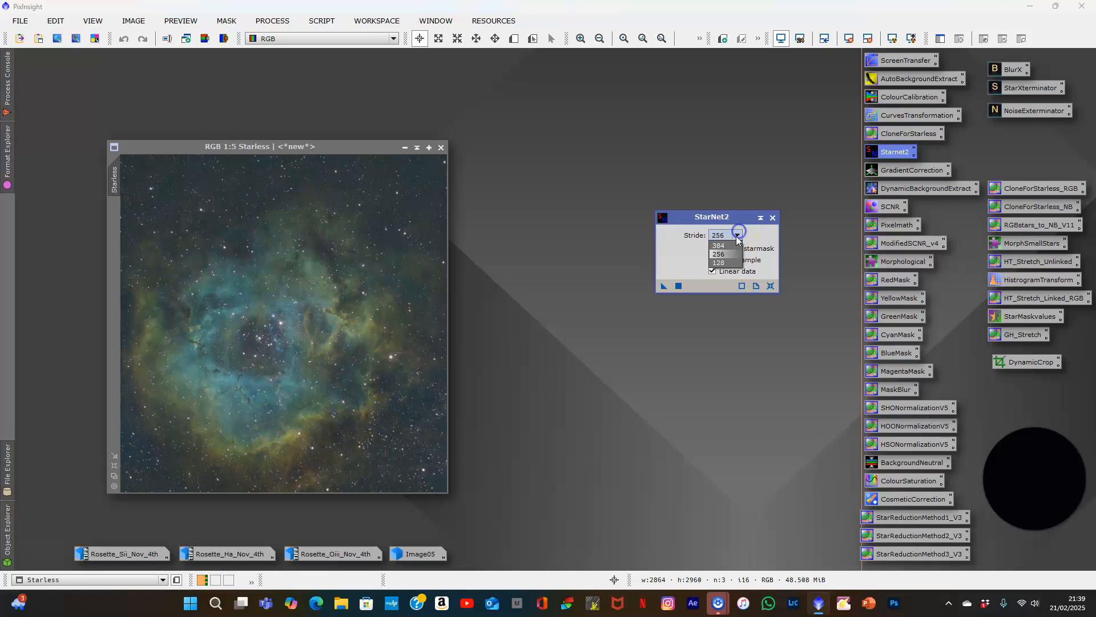
click(732, 242)
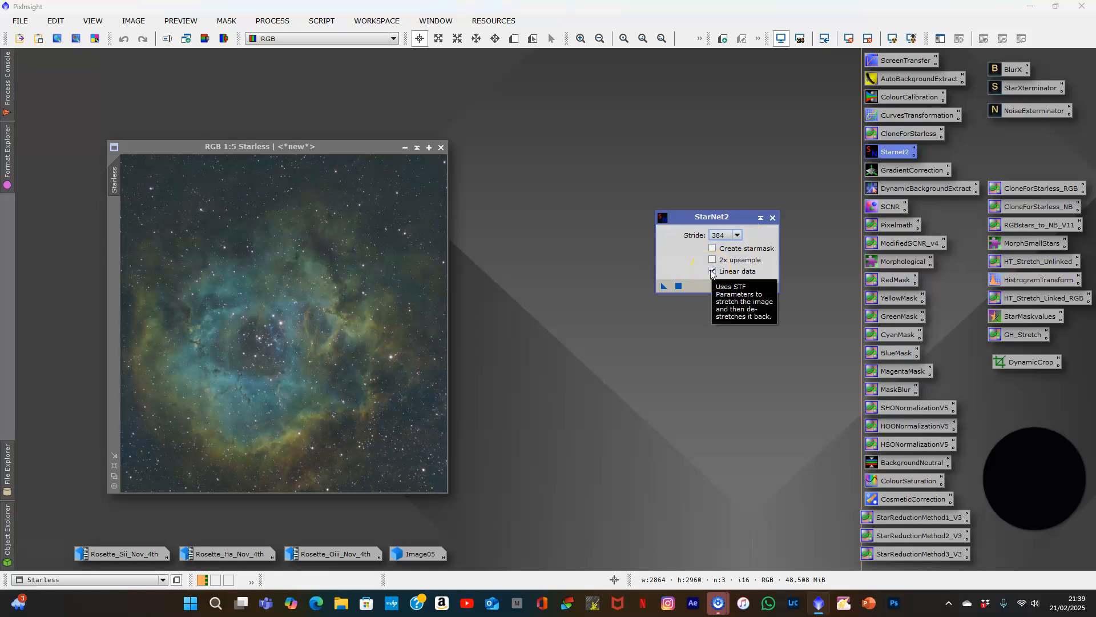
click(711, 272)
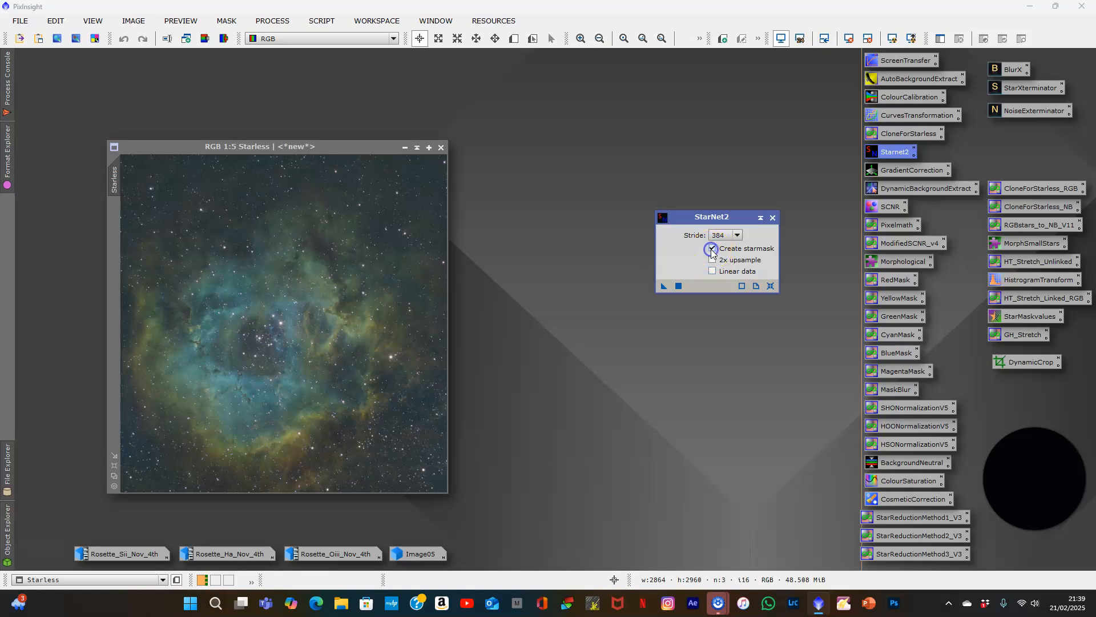
drag(663, 286, 291, 319)
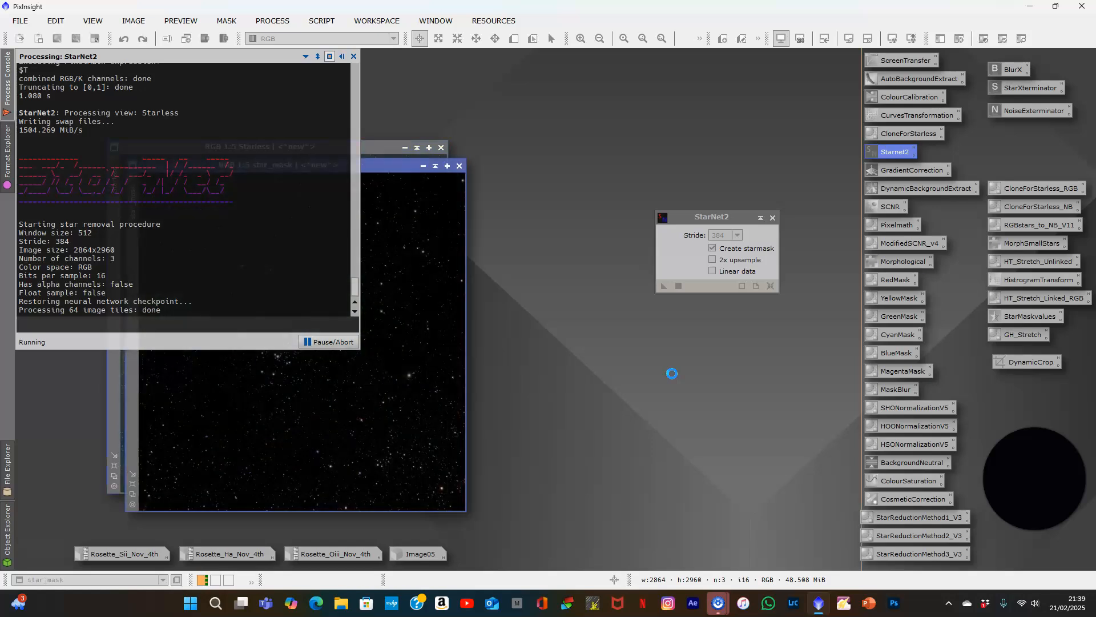
click(771, 218)
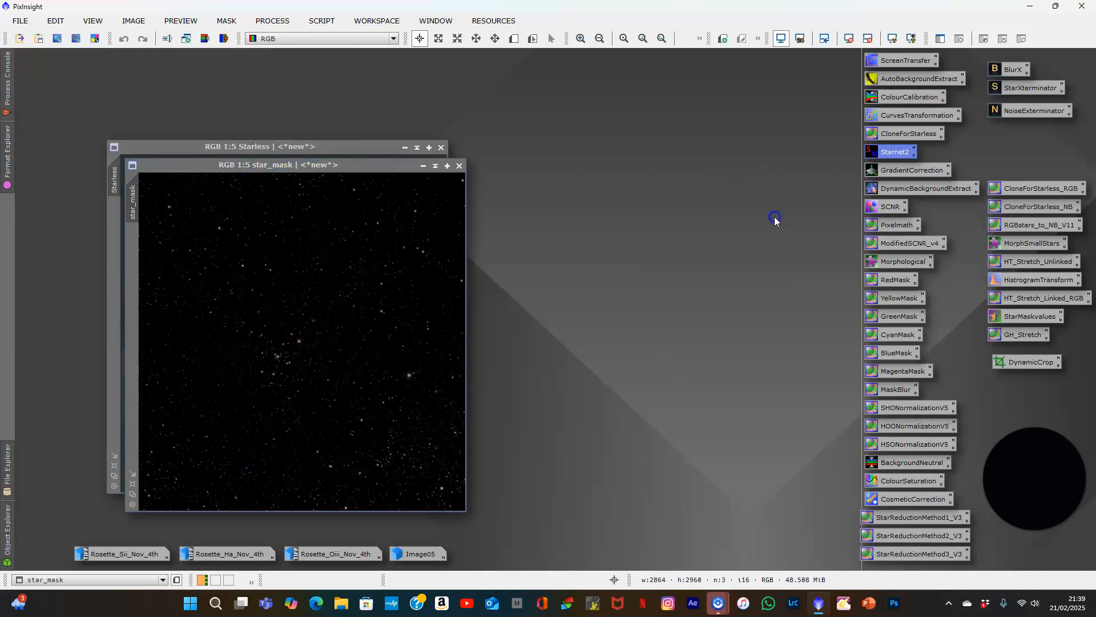
Minimise star_mask and set its icon aside, then enlarge the Starless image and view its nebula detail up close.
click(423, 167)
drag(334, 344, 785, 531)
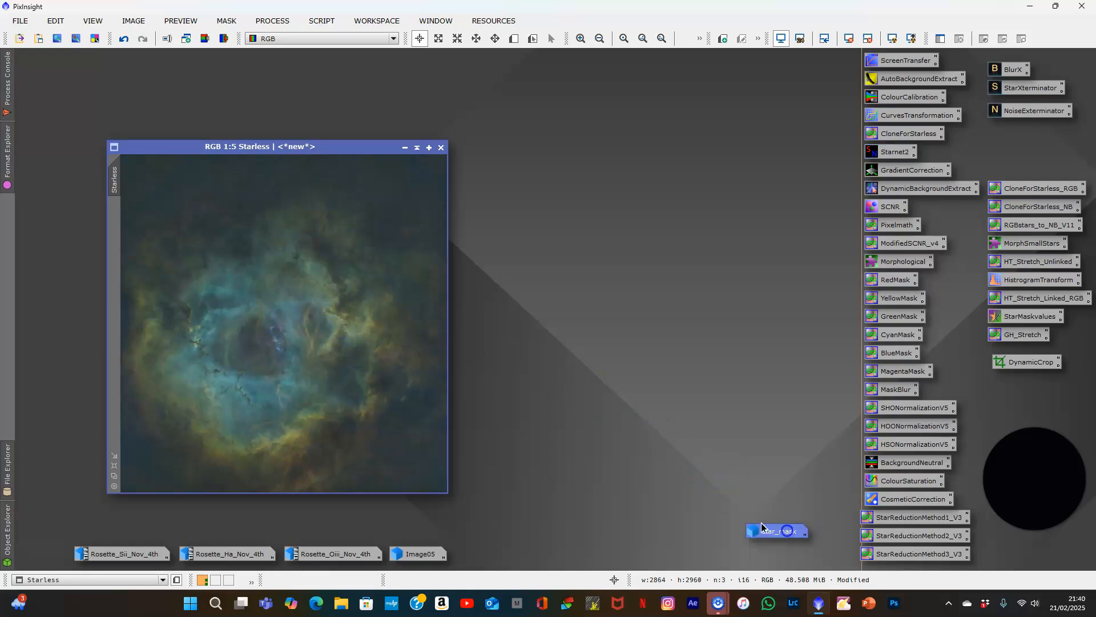
click(115, 463)
drag(331, 143, 366, 79)
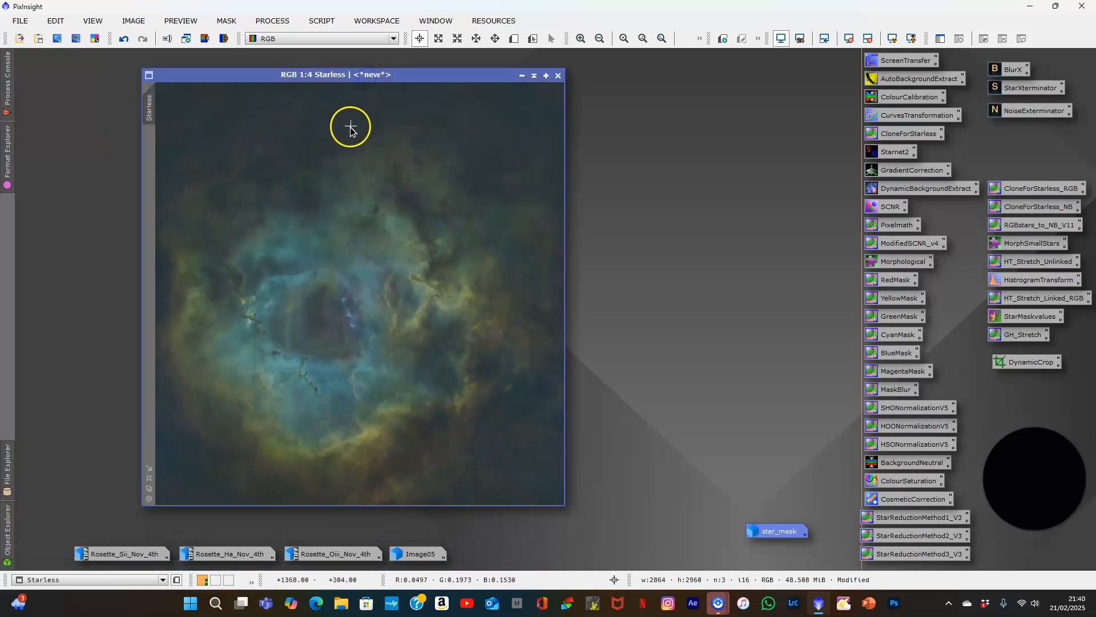
scroll(331, 217, up, 2)
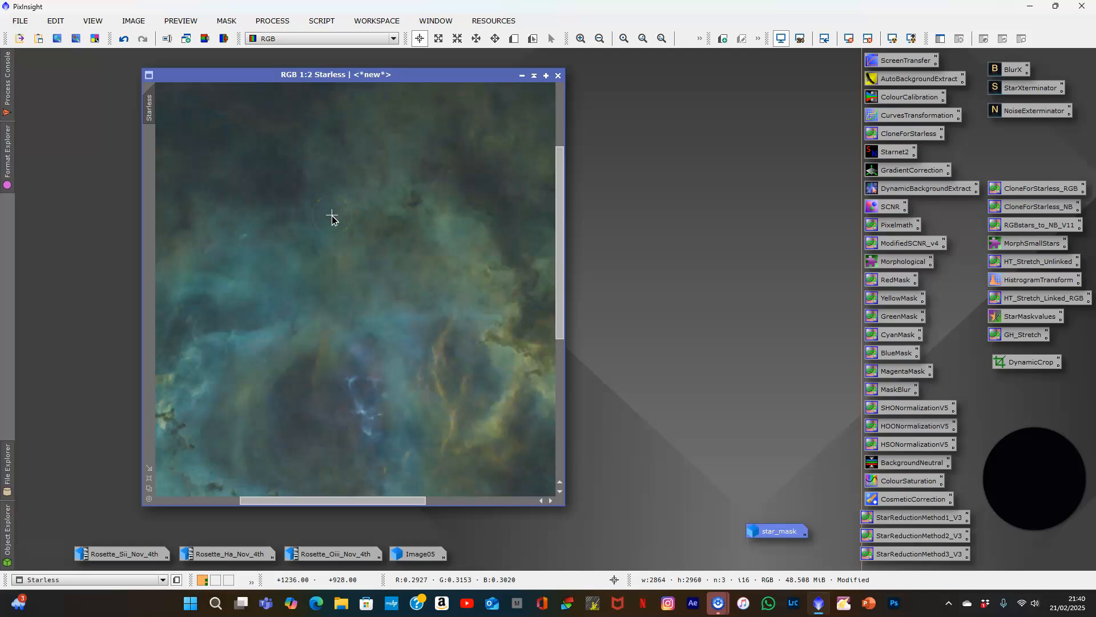
Try the HOONormalizationV5 PixelMath process on the Starless image and undo it.
scroll(332, 217, down, 3)
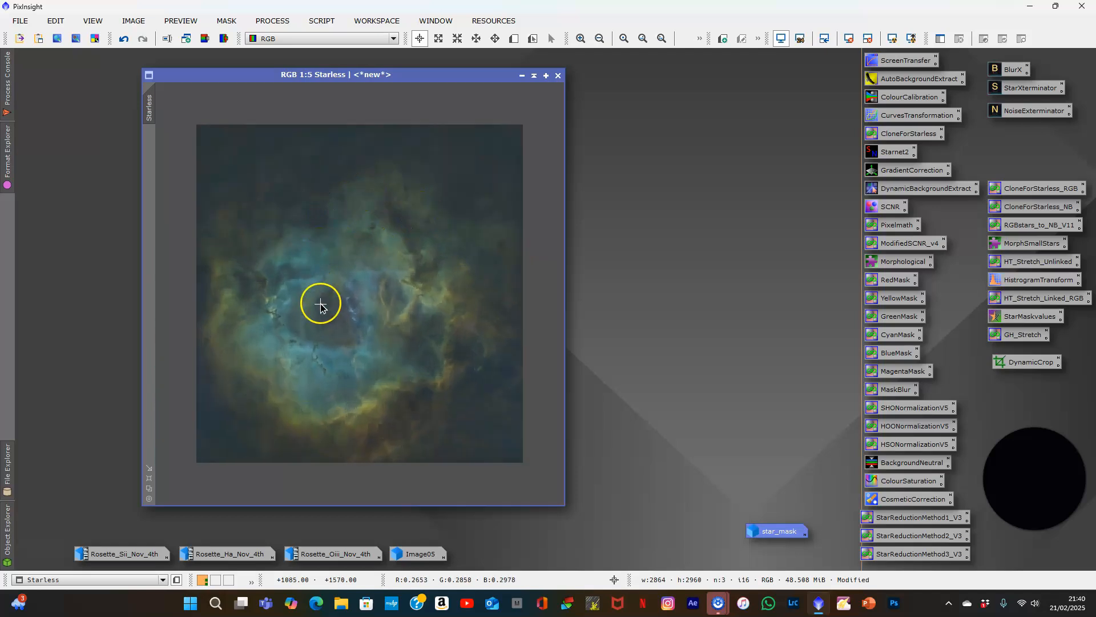
double_click(893, 427)
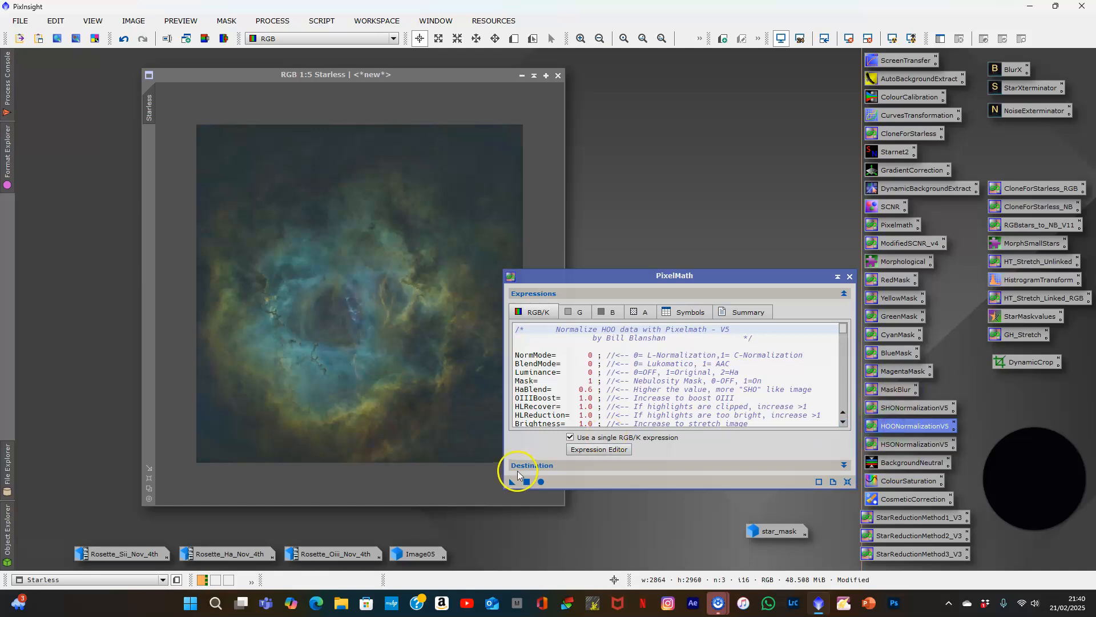
drag(512, 481, 316, 269)
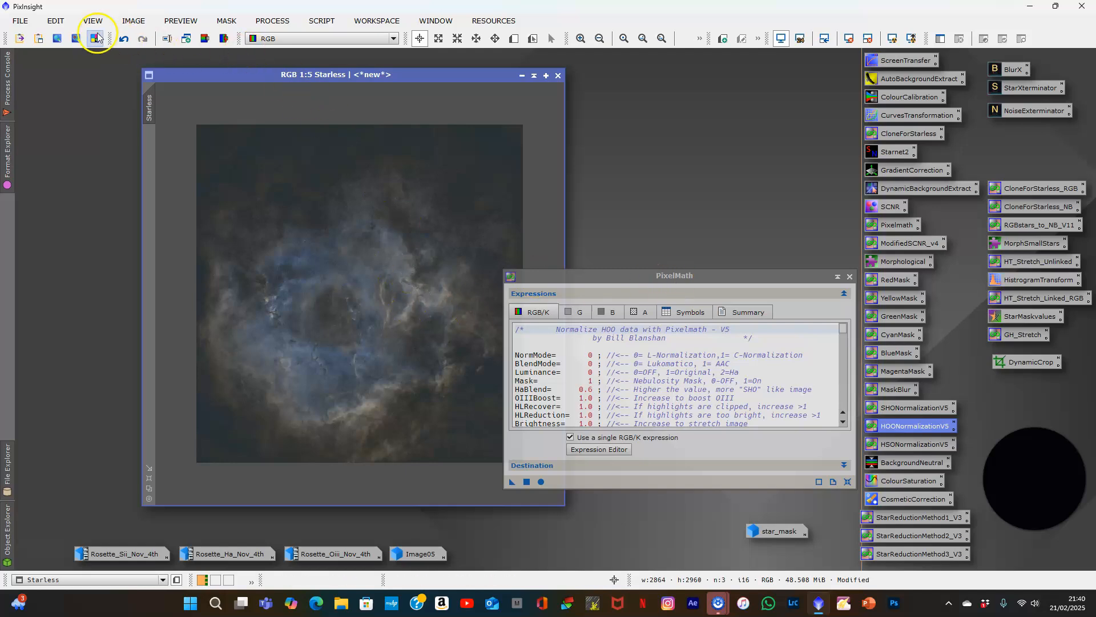
click(125, 40)
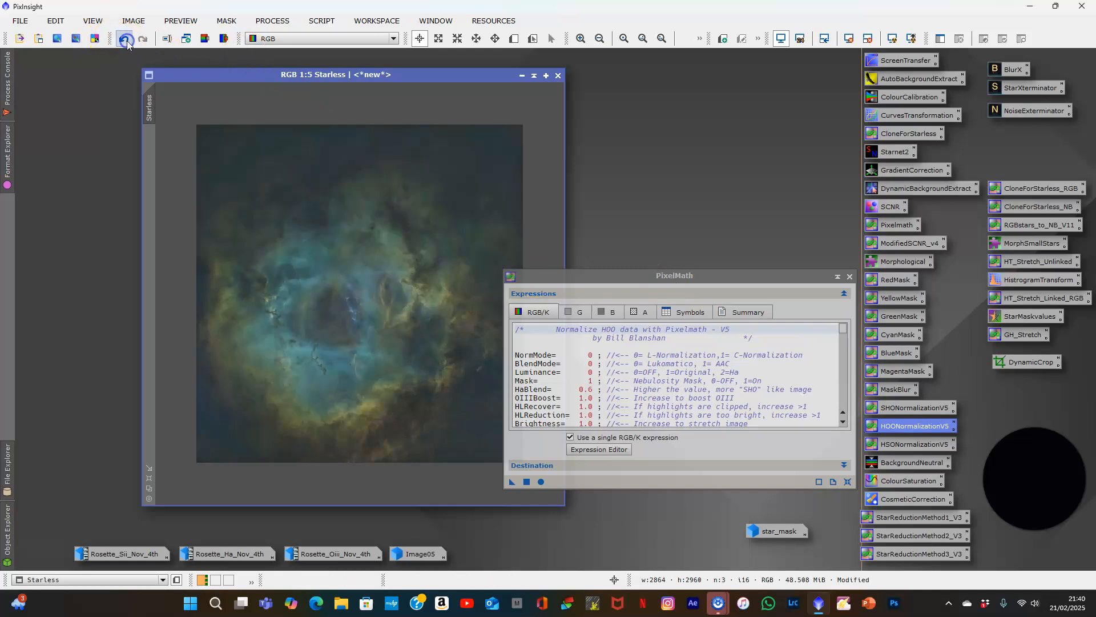
Apply the HSONormalizationV5 PixelMath process to the Starless image, compare before and after, keep the normalized version and close PixelMath.
double_click(898, 446)
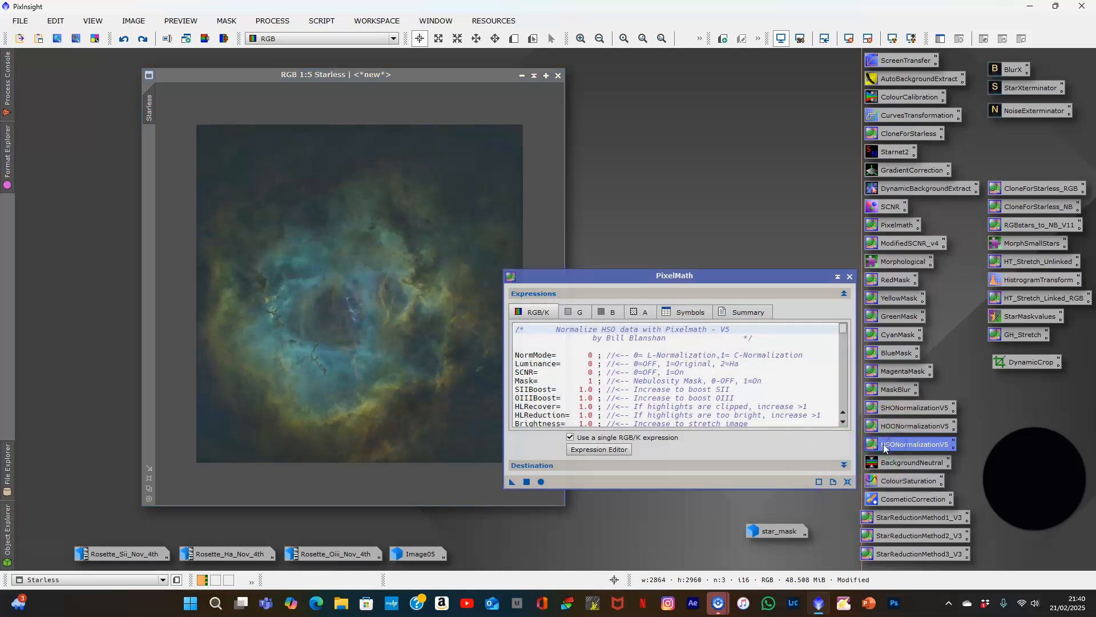
drag(512, 481, 390, 301)
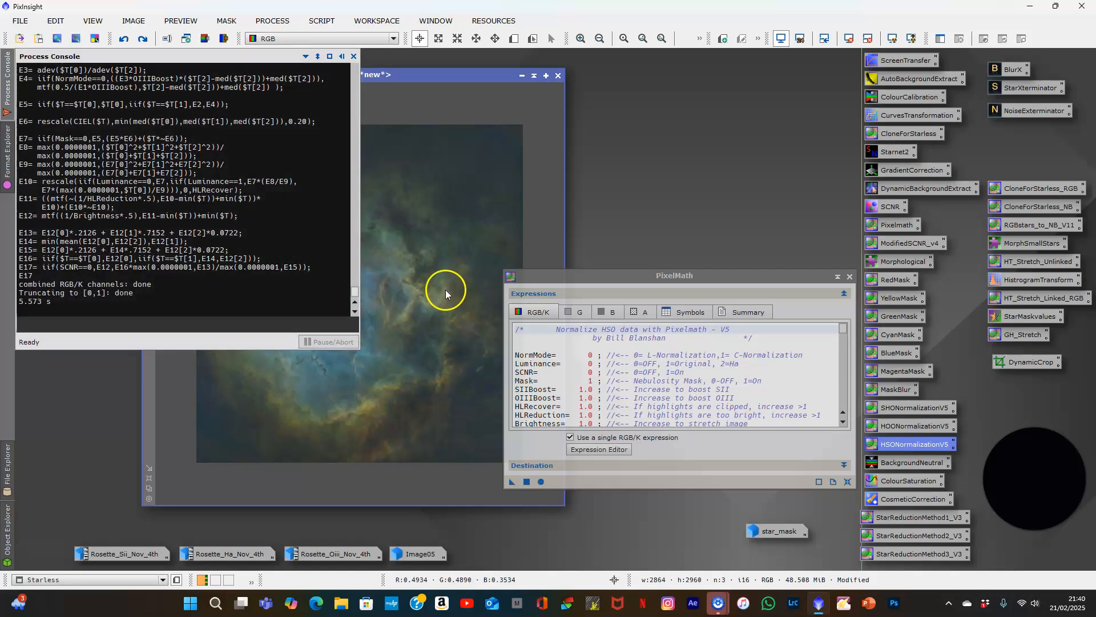
key(ctrl+y)
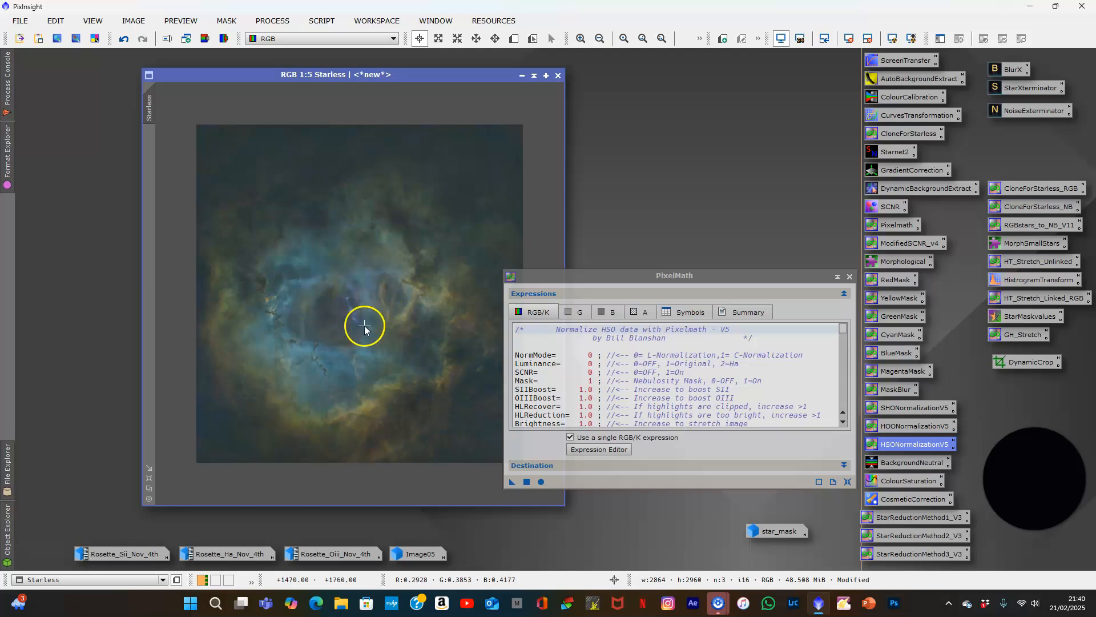
click(123, 40)
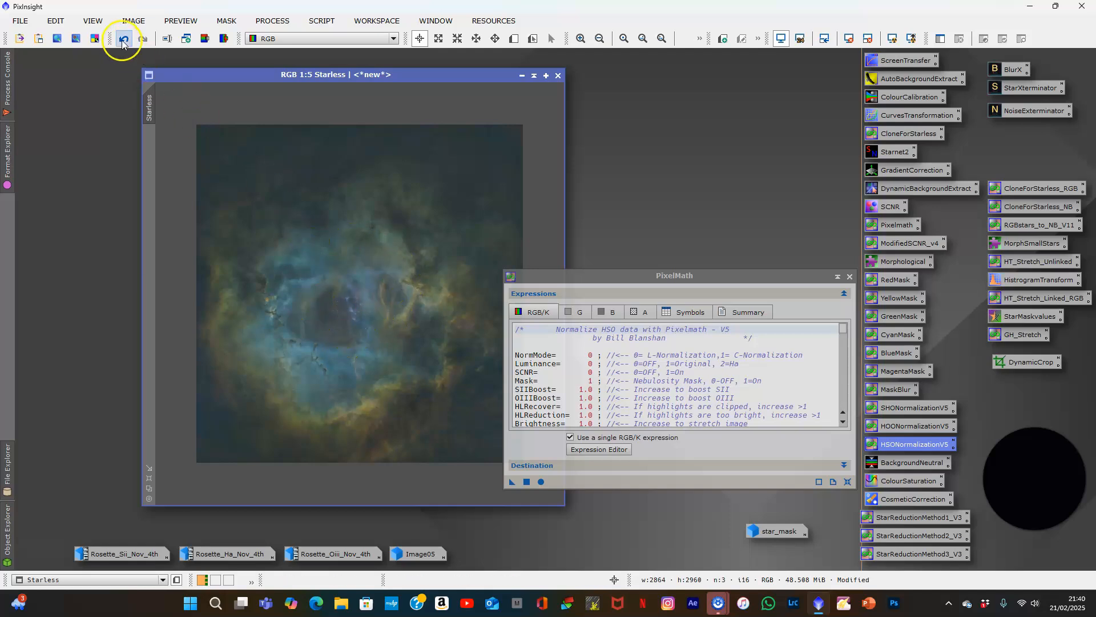
click(145, 39)
click(123, 40)
click(143, 40)
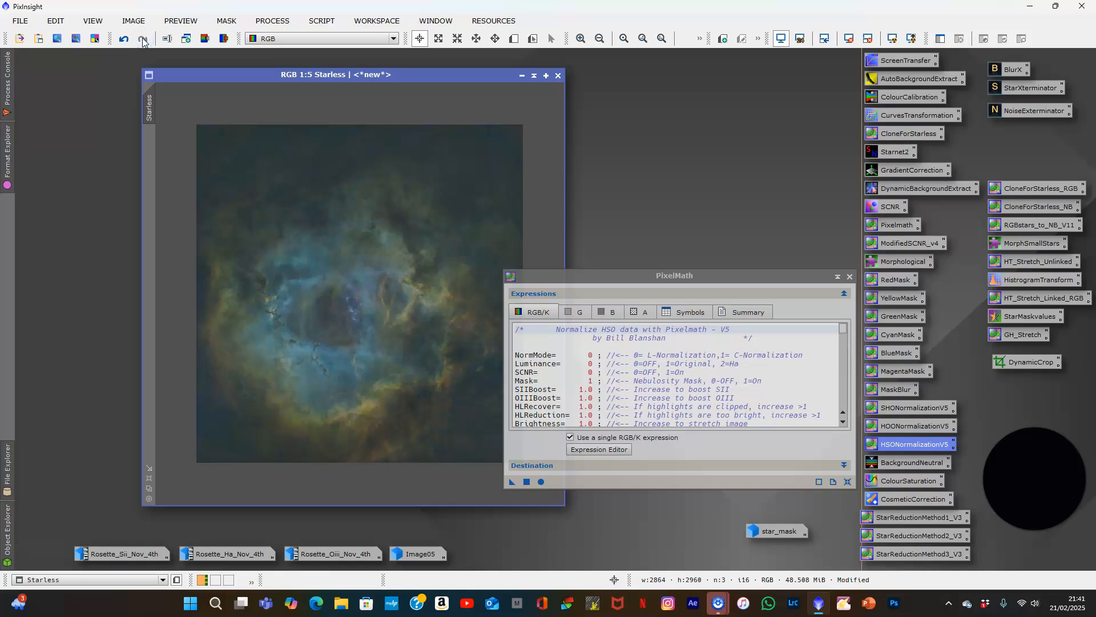
click(849, 276)
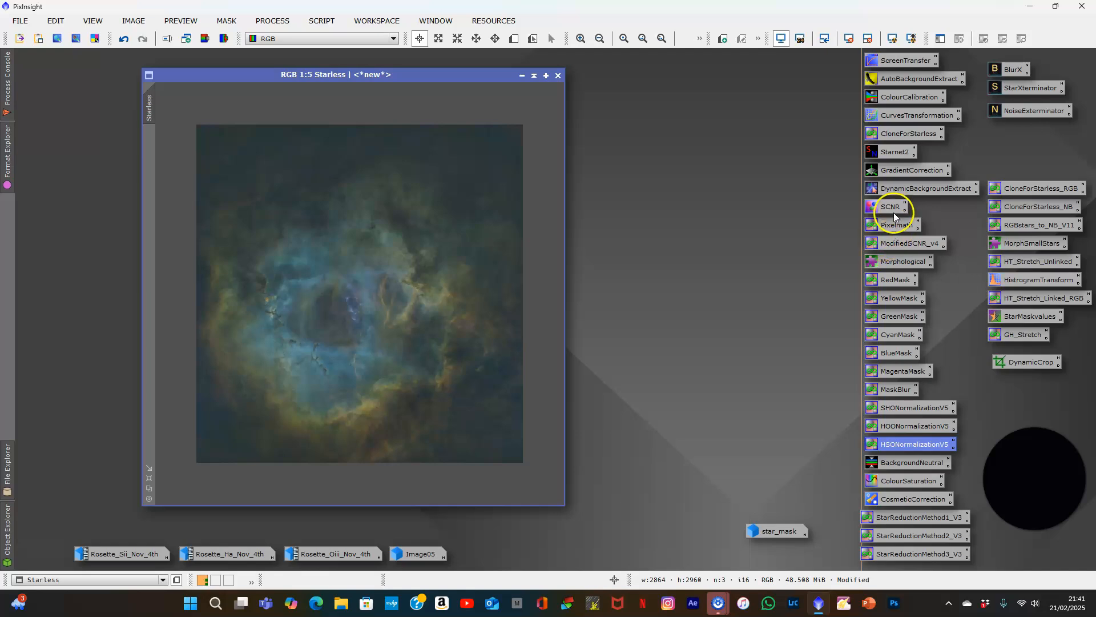
Create a red colour mask from Starless with the RedMask process and blur it using MaskBlur with sigma 15.
double_click(888, 282)
drag(511, 481, 386, 327)
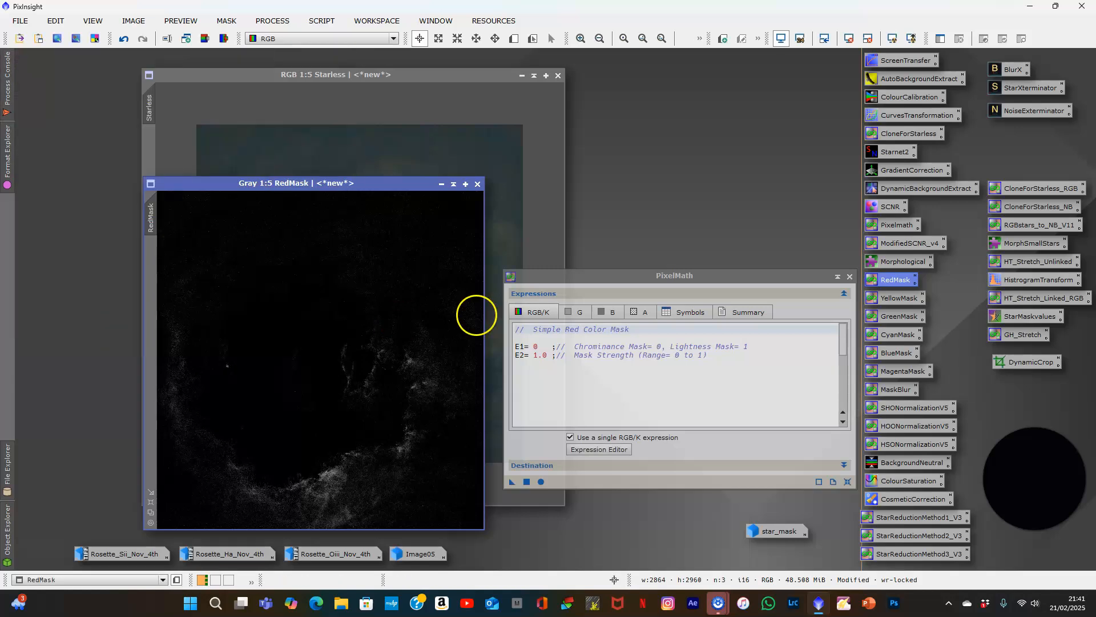
click(849, 278)
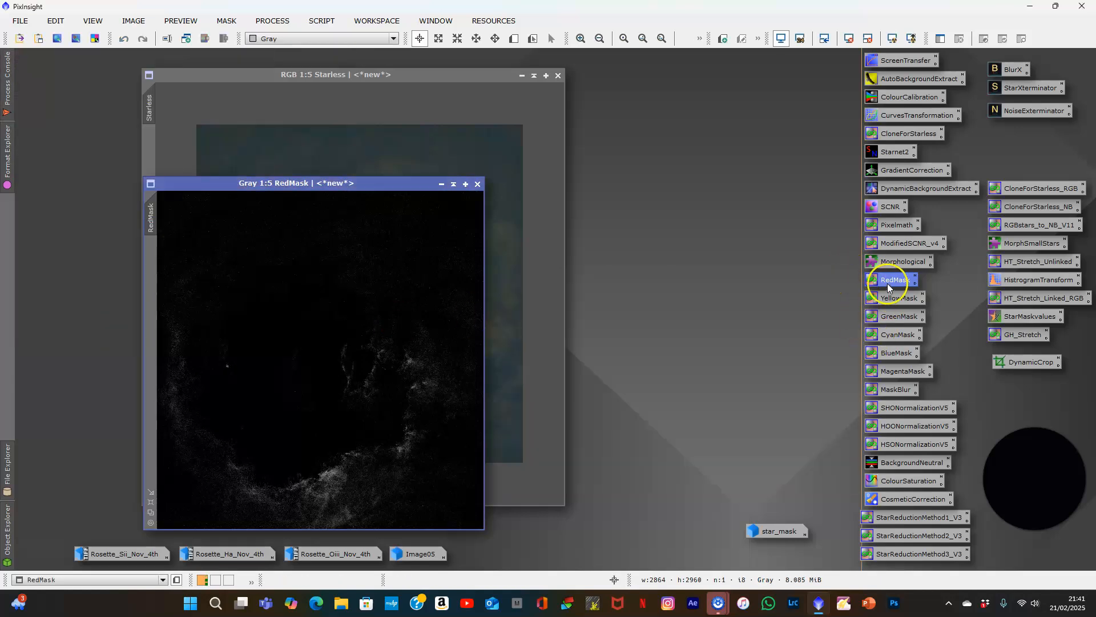
click(893, 390)
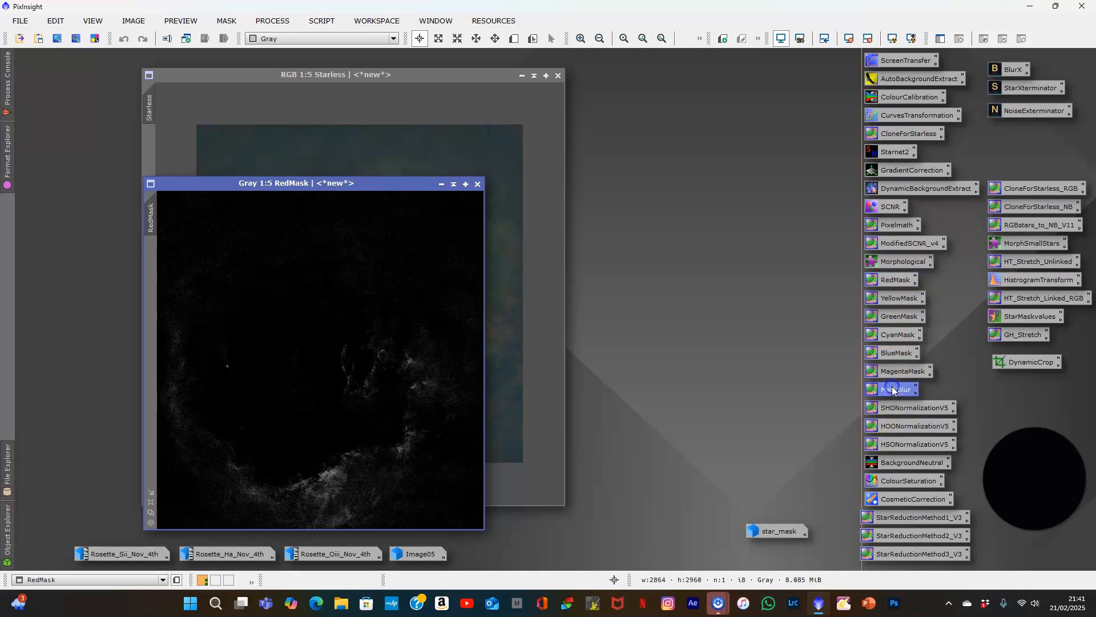
double_click(894, 391)
drag(515, 481, 327, 413)
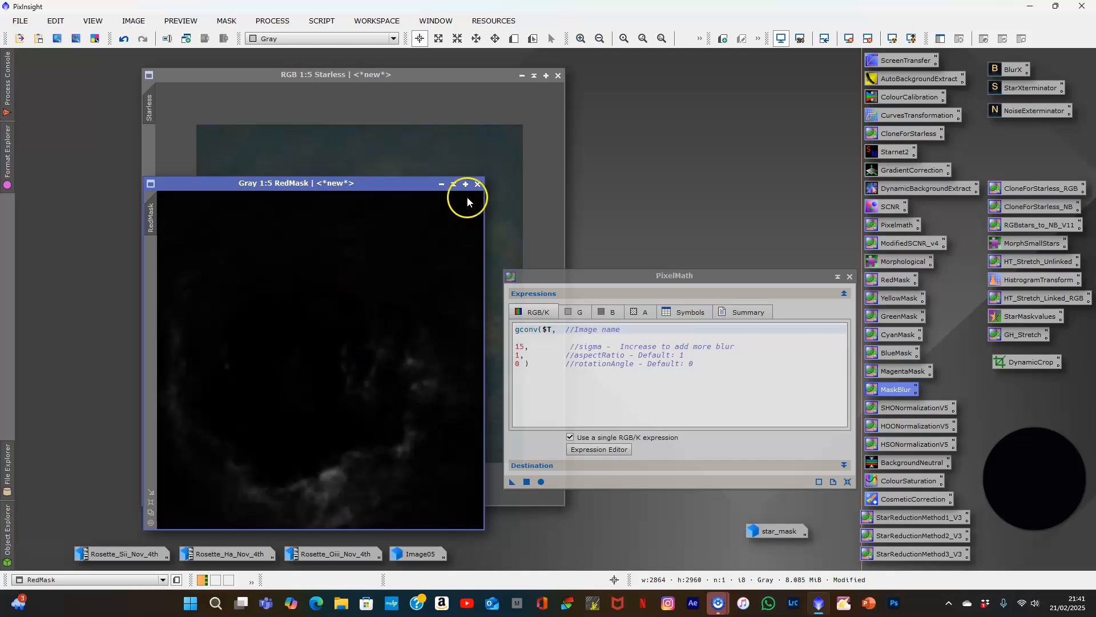
Apply RedMask as a mask to the Starless image, close PixelMath and hide the red mask overlay.
drag(394, 185, 520, 170)
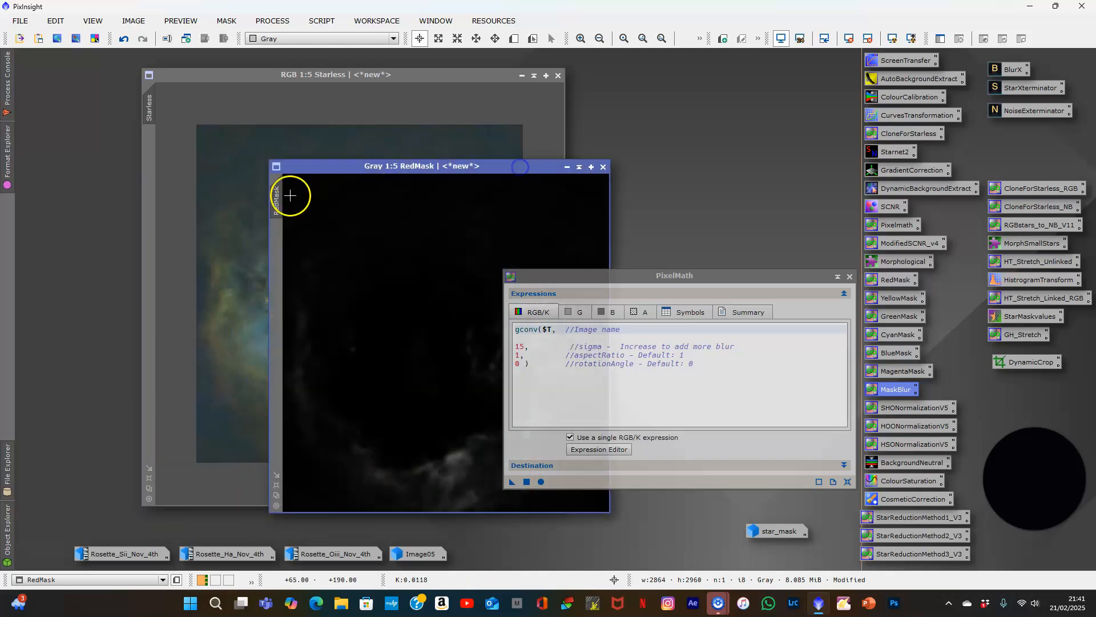
drag(277, 197, 145, 190)
click(440, 137)
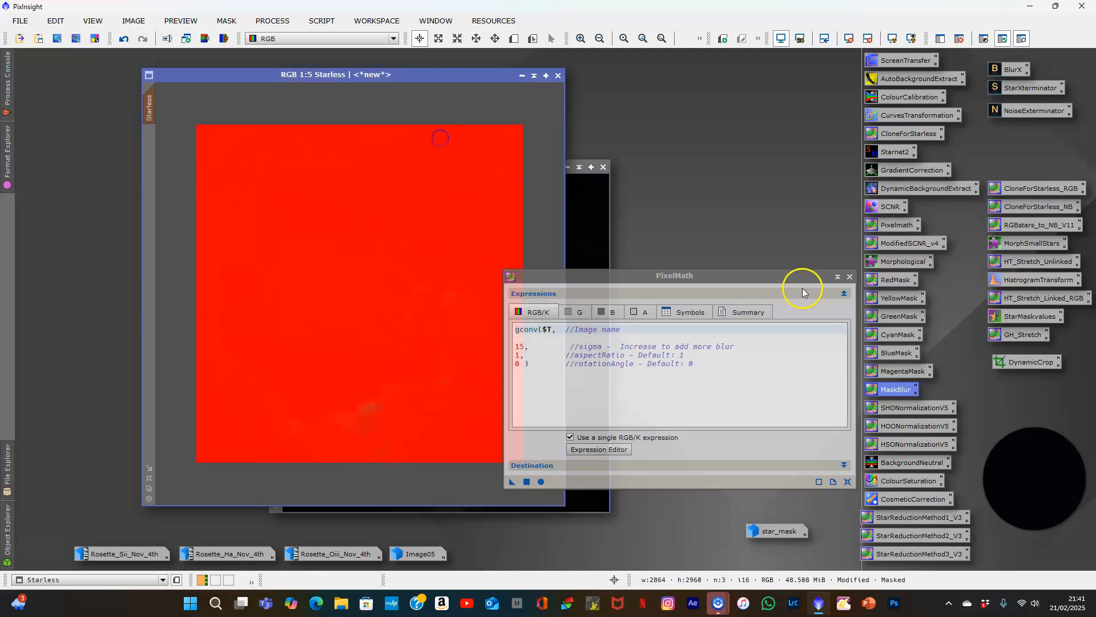
click(849, 276)
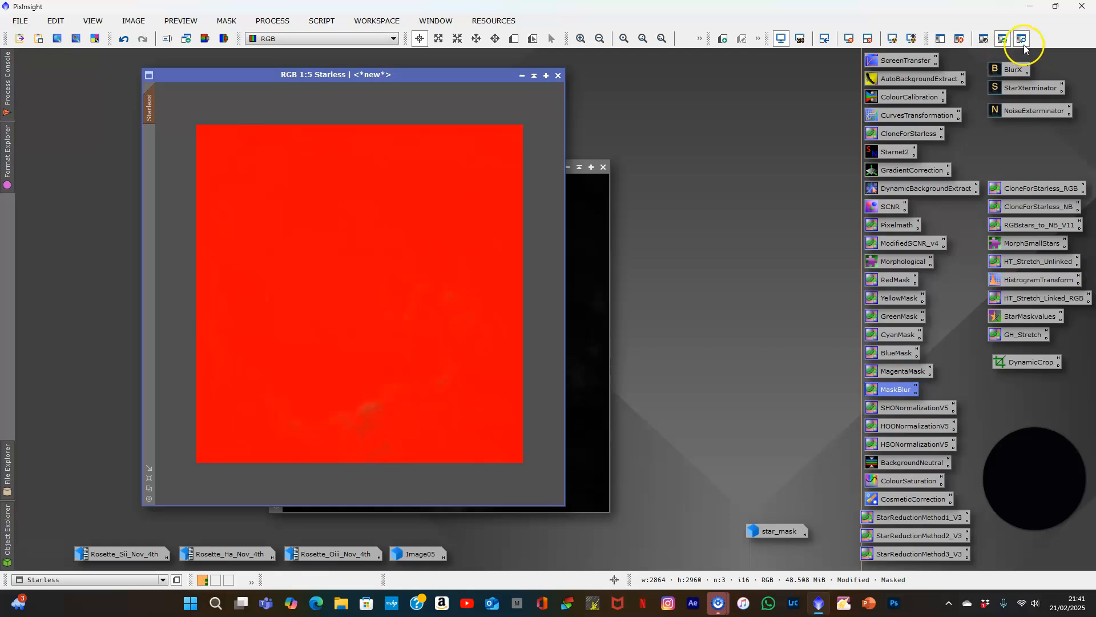
click(1004, 39)
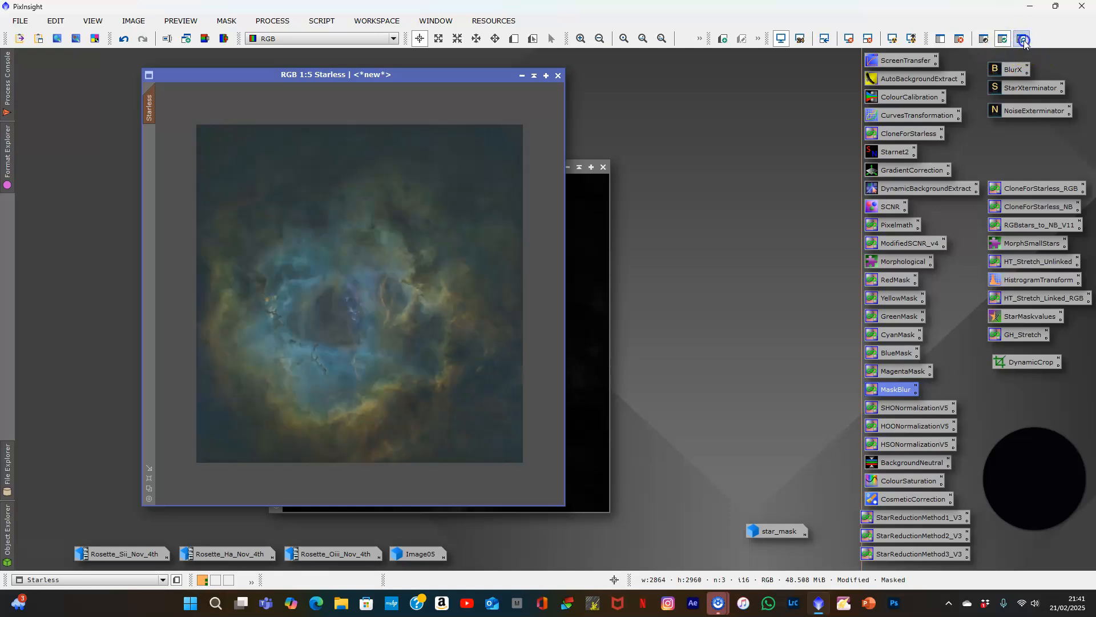
With a CurvesTransformation real-time preview of Starless, raise the red channel curve to about 0.385 at input 0.245, then reset the curve.
double_click(888, 118)
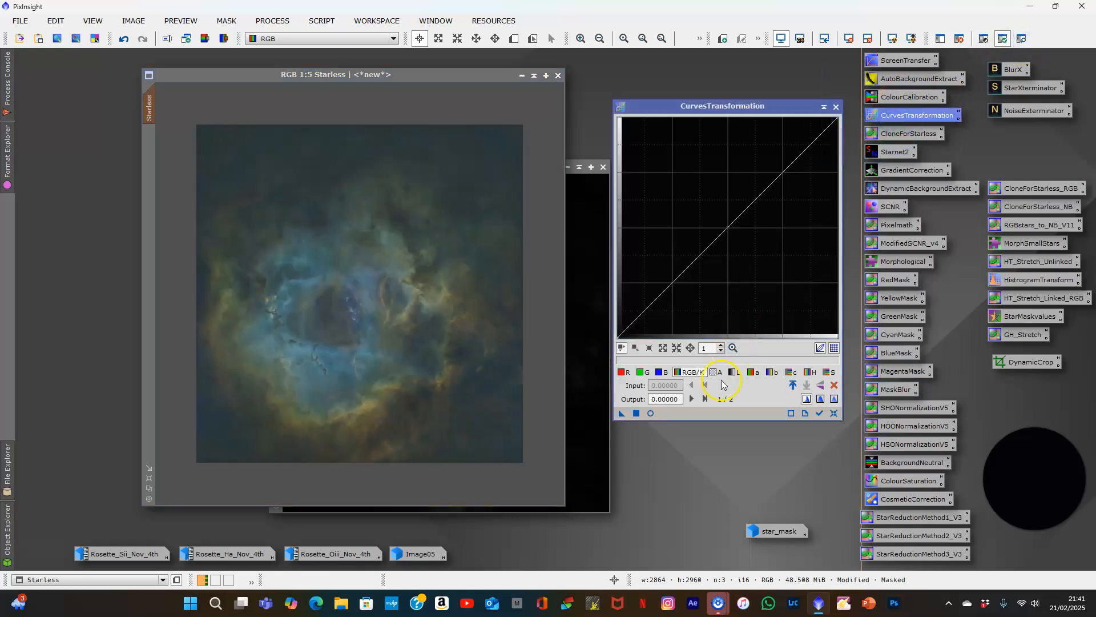
click(651, 413)
click(632, 375)
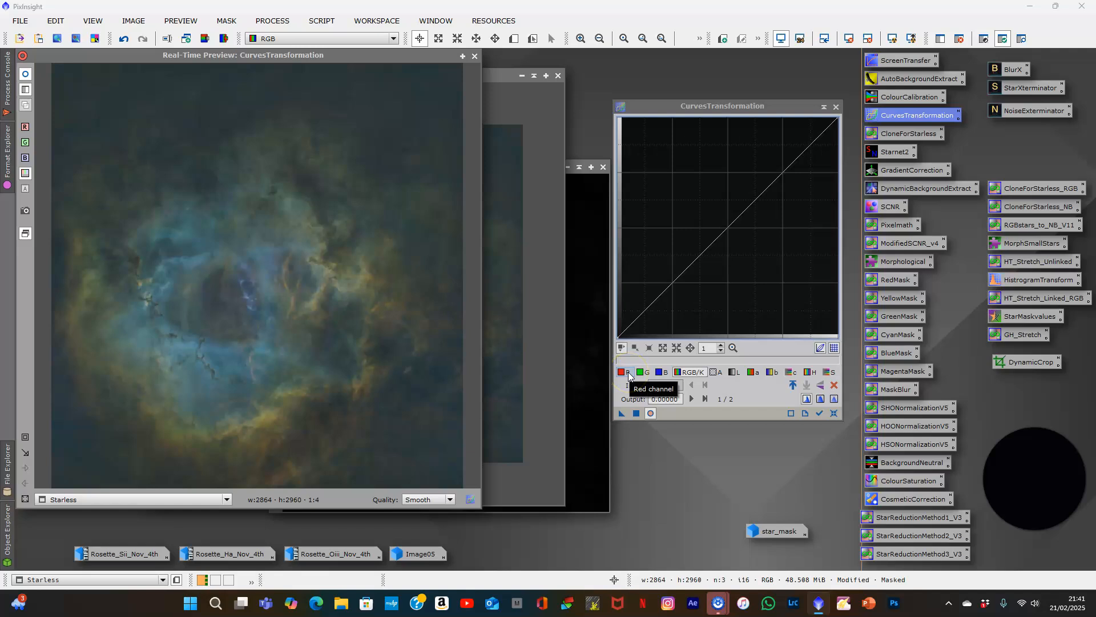
click(629, 375)
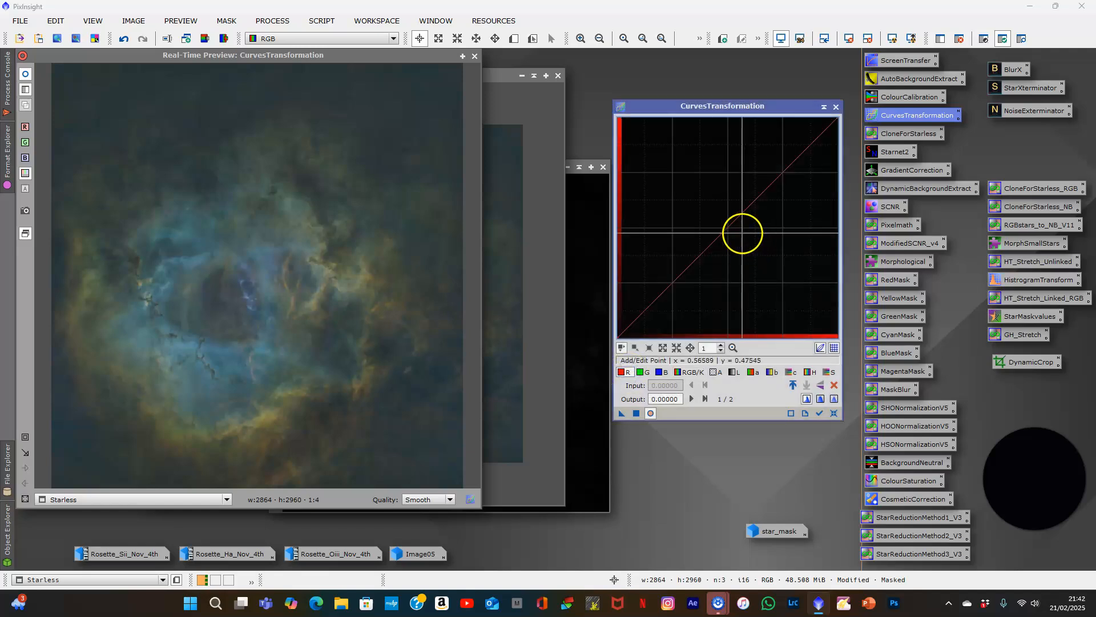
click(277, 426)
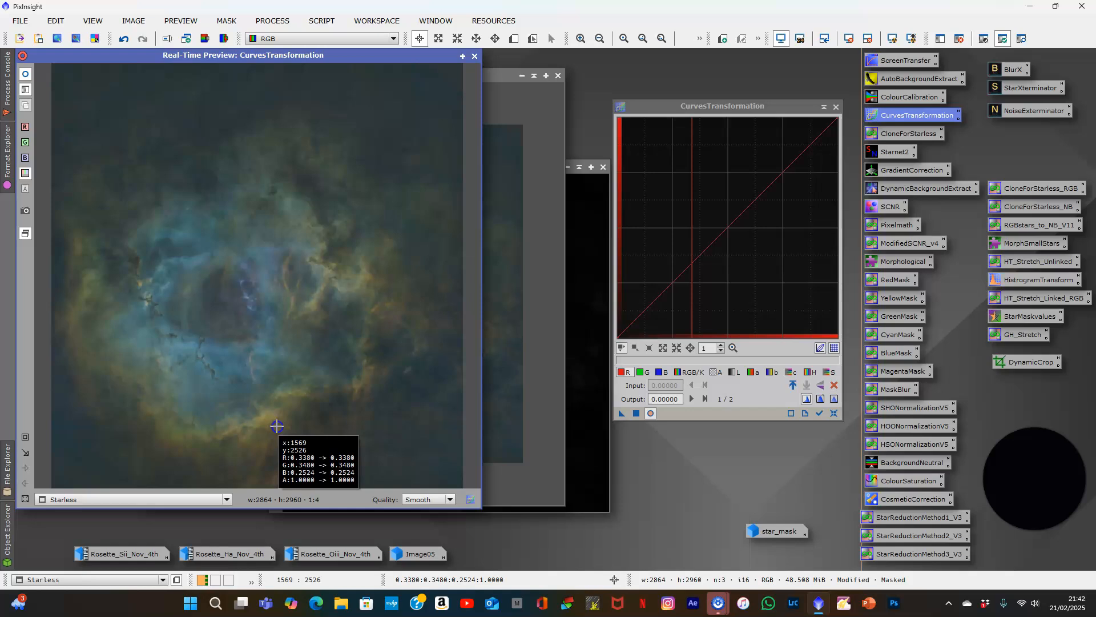
drag(678, 278, 672, 252)
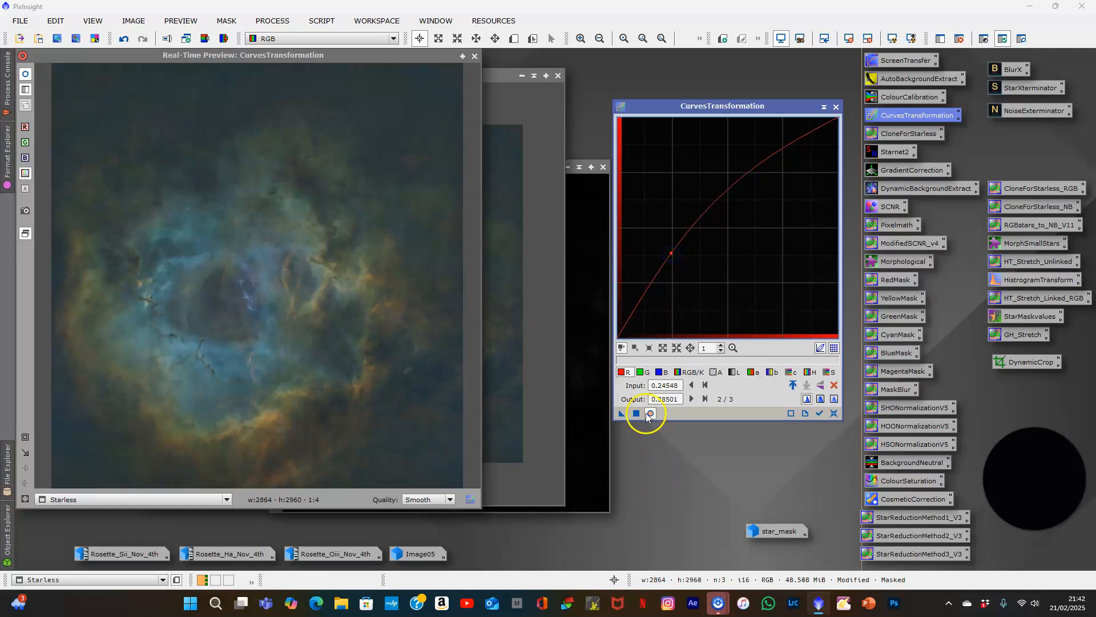
click(835, 414)
Boost the masked reds again with a red curve point at about input 0.240, output 0.494, apply it and reset the curve.
click(727, 231)
mouse_move(726, 231)
mouse_down()
mouse_move(659, 156)
mouse_move(699, 215)
mouse_move(664, 165)
mouse_move(730, 230)
mouse_up()
click(834, 413)
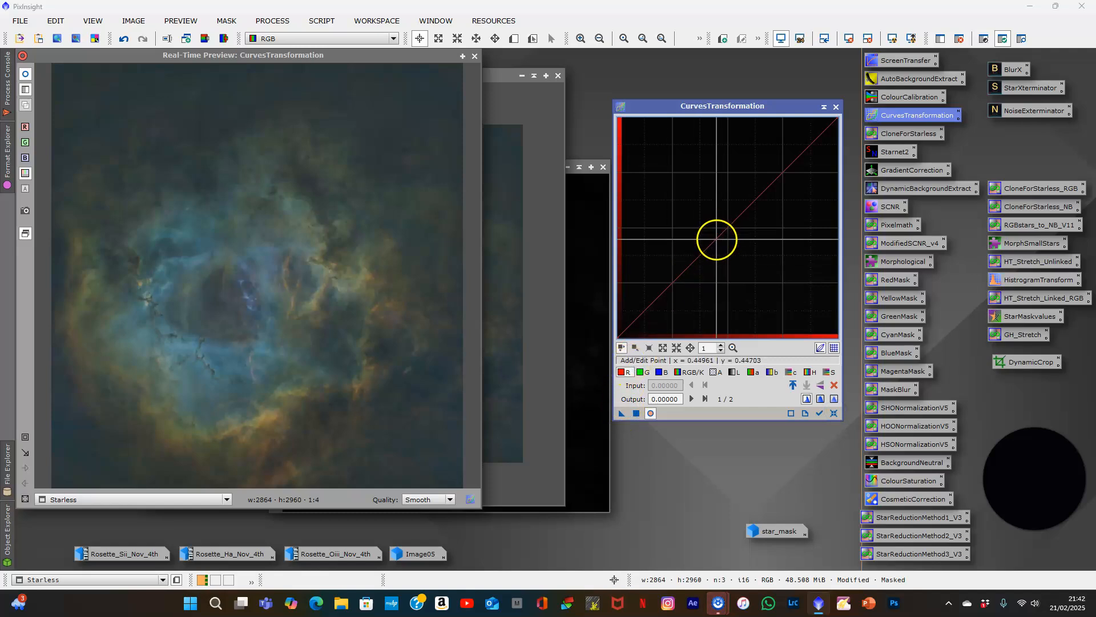
click(697, 260)
drag(697, 259, 671, 229)
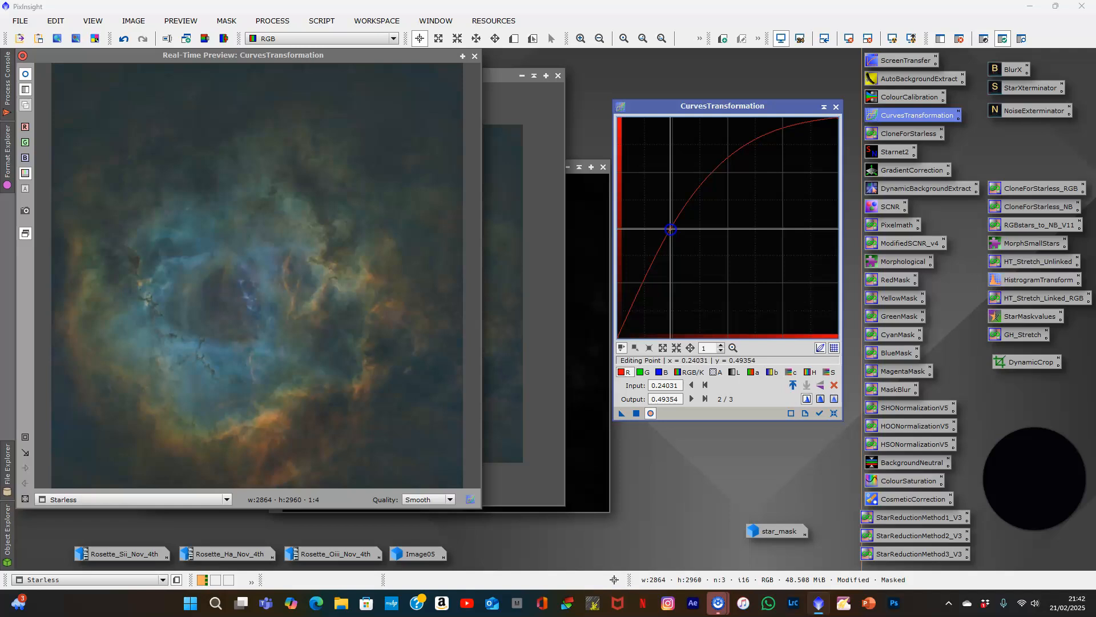
click(636, 413)
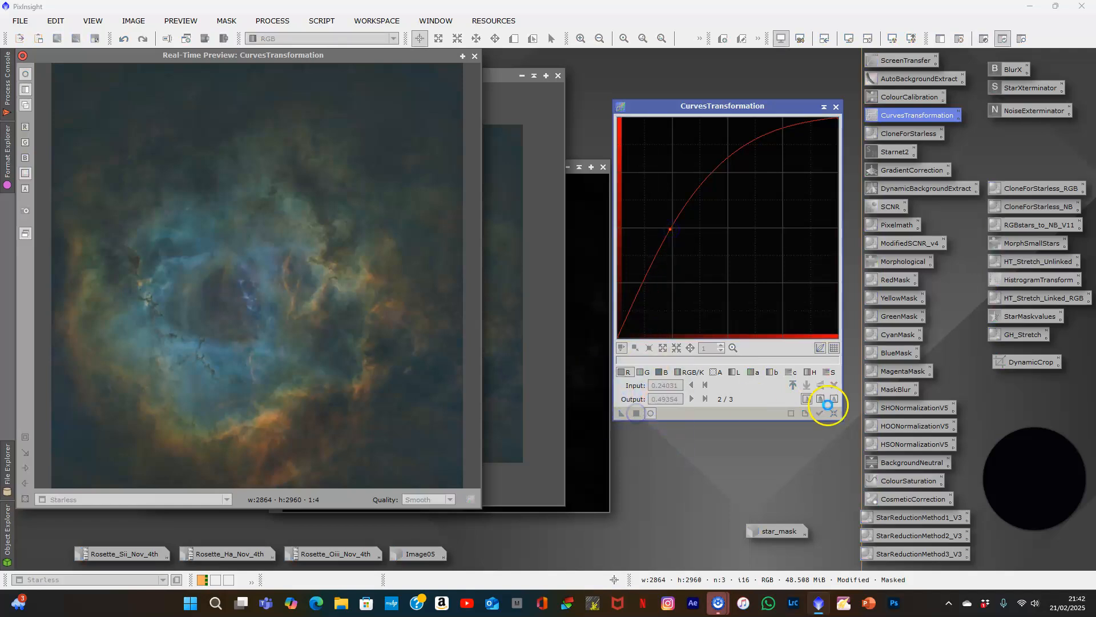
click(834, 412)
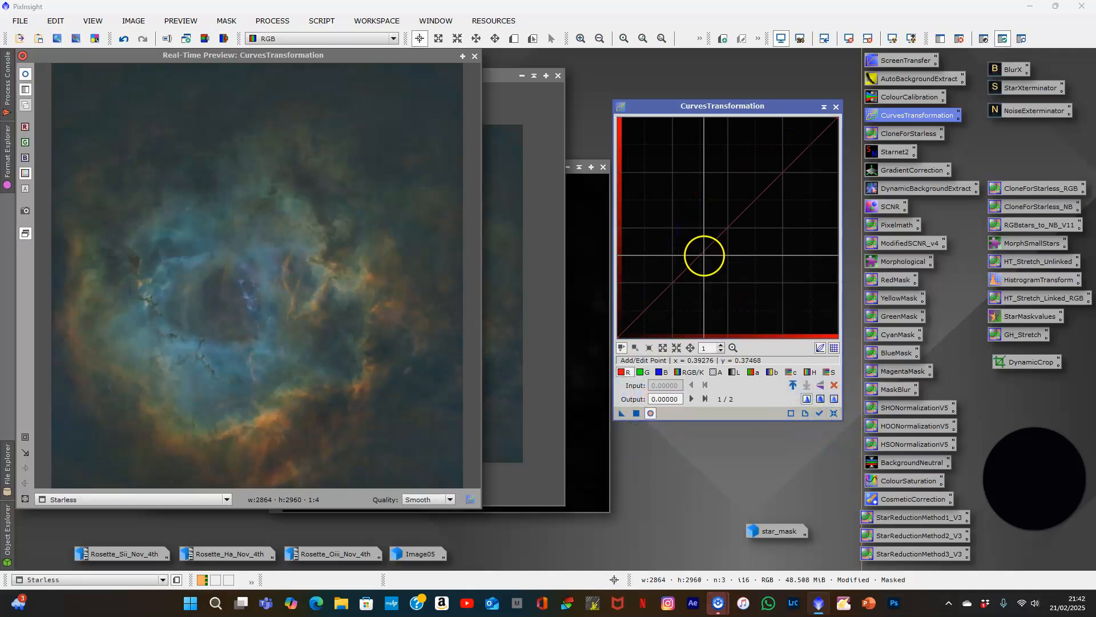
Apply another red channel boost to Starless with a curve point at about input 0.256, output 0.504, and reset the curve.
drag(704, 255, 674, 227)
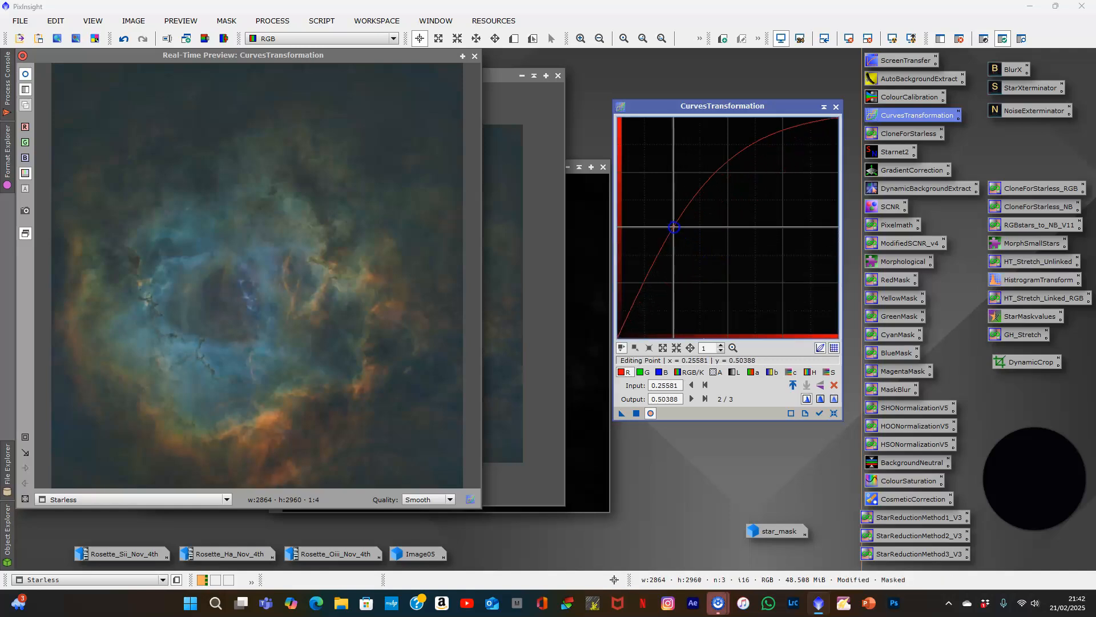
click(652, 413)
click(636, 412)
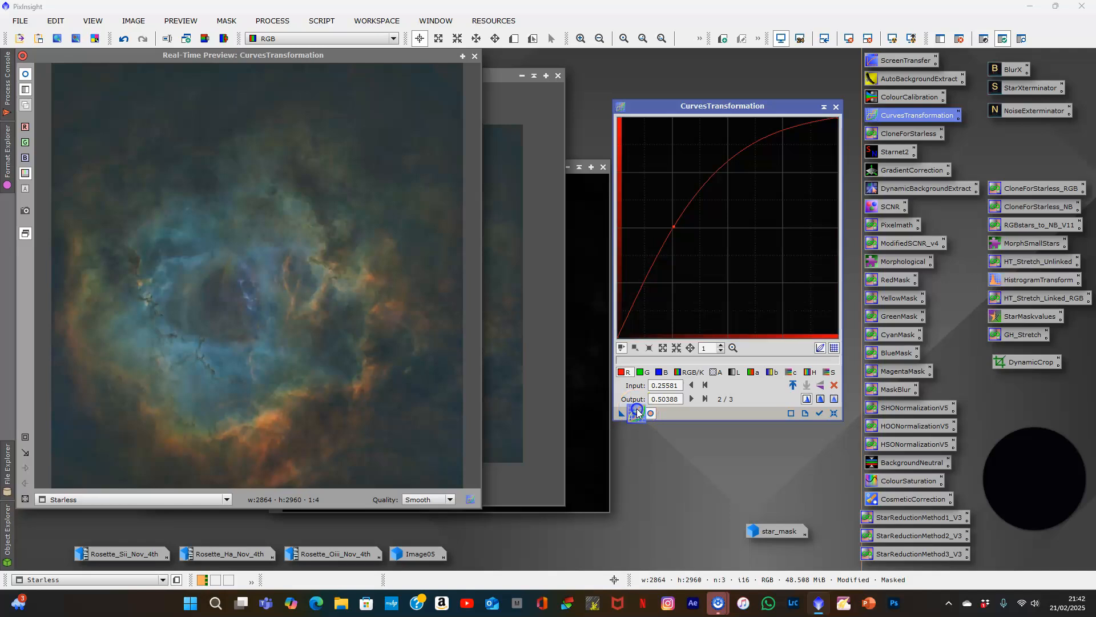
click(833, 412)
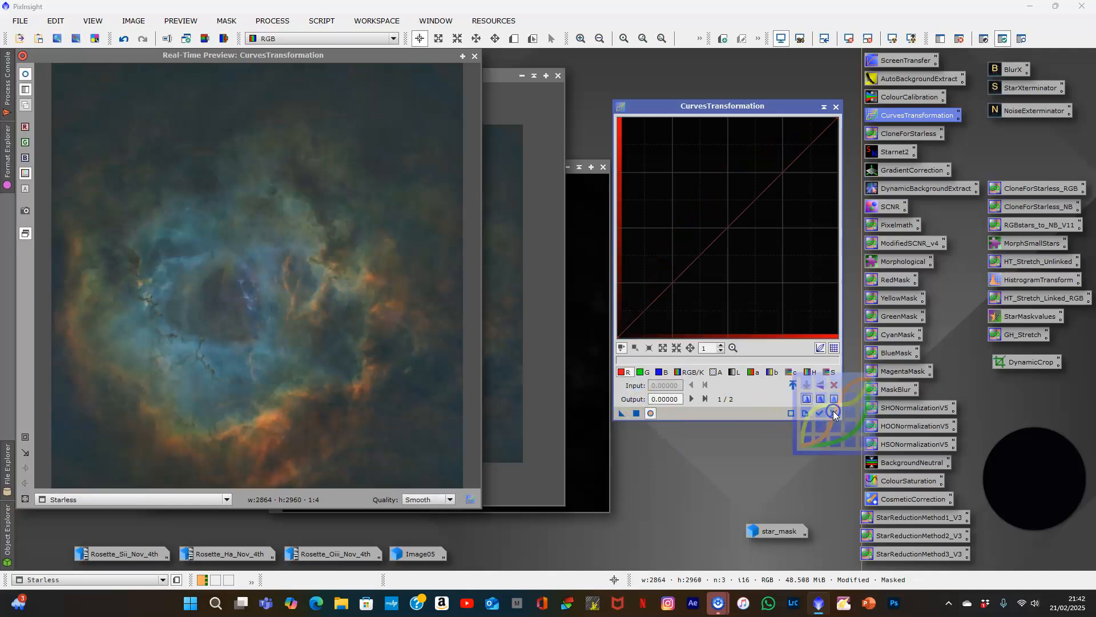
Adjust the green and blue channel curves near their midpoints, resetting after each, and close the real-time preview.
click(642, 372)
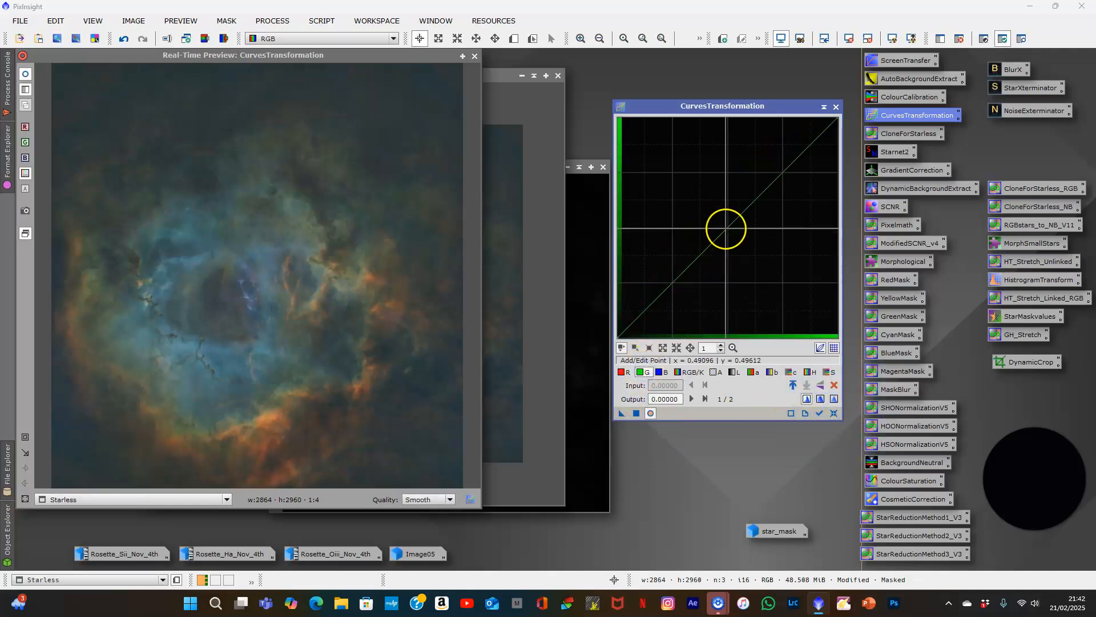
click(726, 229)
mouse_move(726, 229)
mouse_down()
mouse_move(694, 194)
mouse_move(737, 262)
mouse_move(688, 208)
mouse_move(714, 234)
mouse_up()
click(836, 412)
click(662, 372)
drag(724, 231, 697, 235)
click(834, 413)
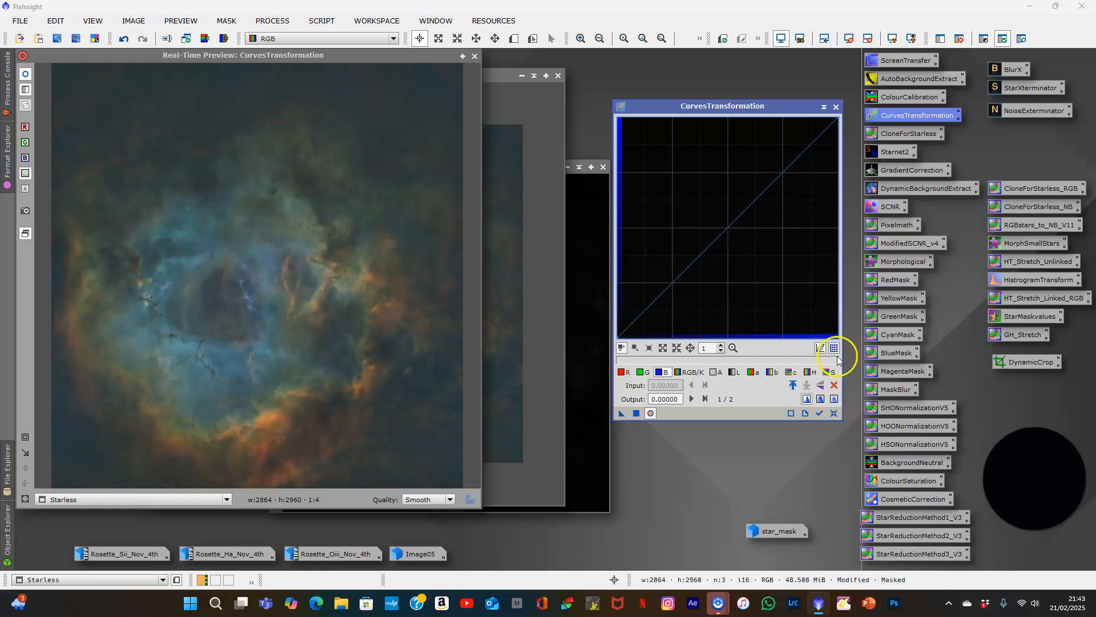
click(475, 57)
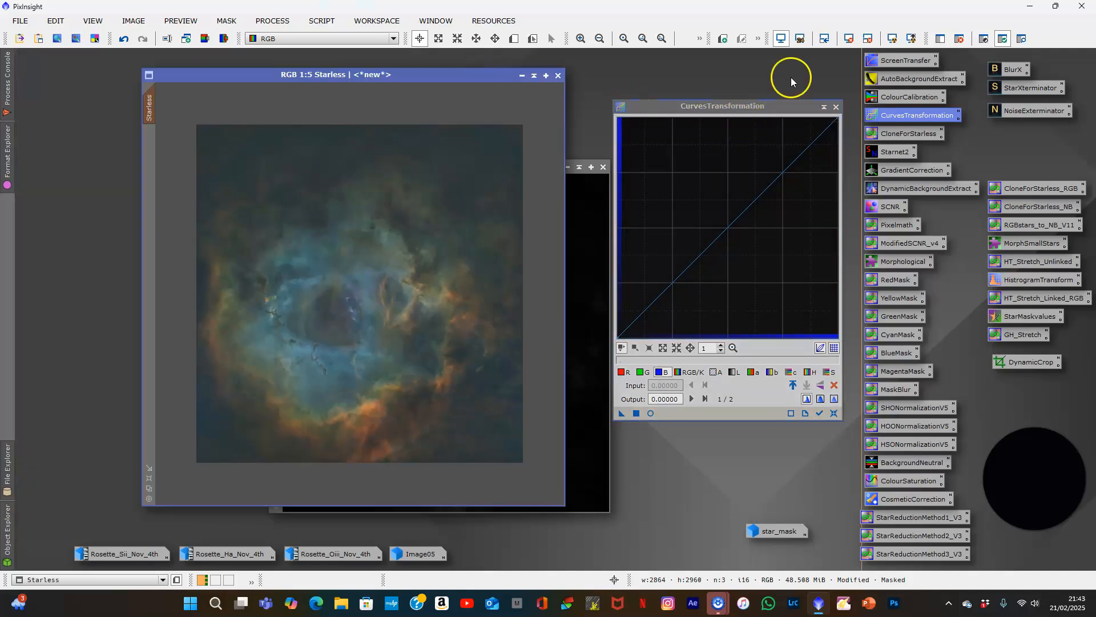
Remove the current mask from Starless and generate a yellow chrominance mask from it with YellowMask at strength 1.0.
click(959, 38)
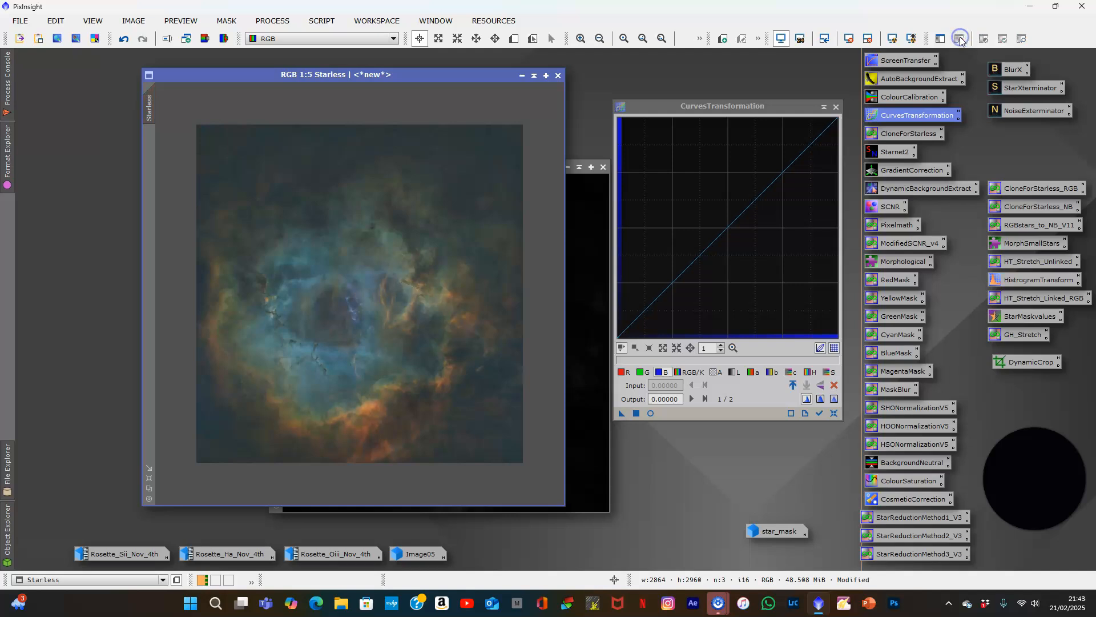
double_click(889, 296)
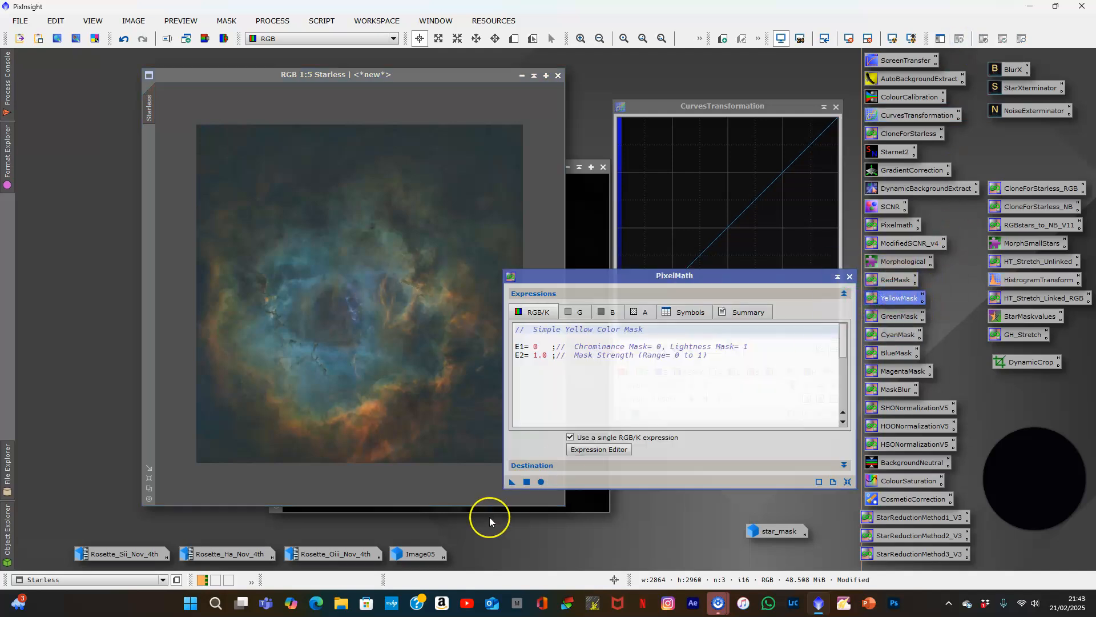
drag(511, 482, 383, 262)
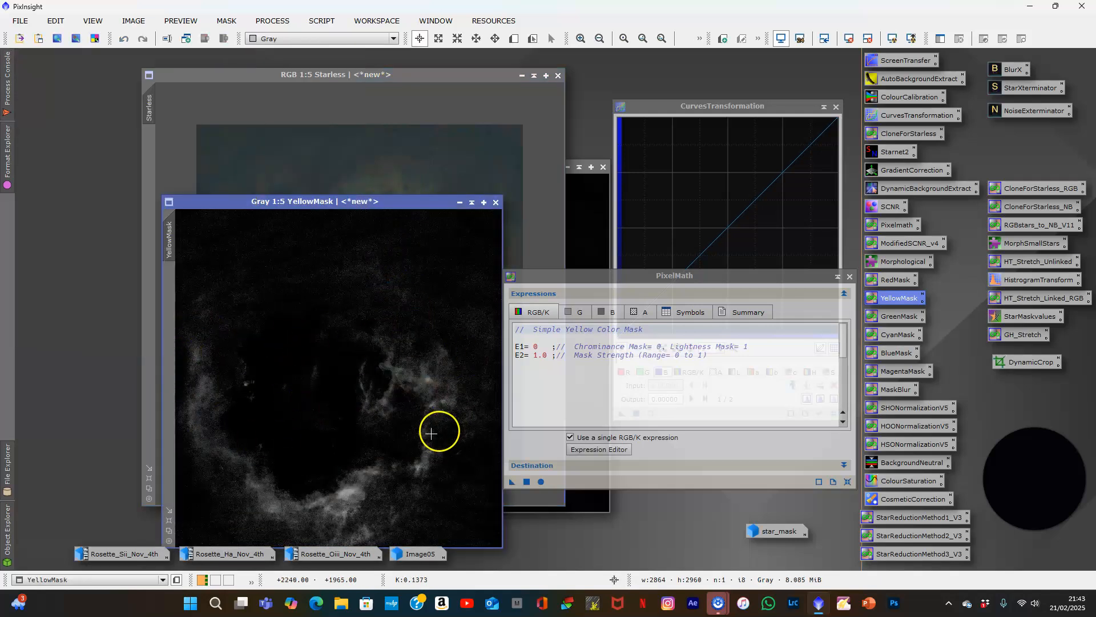
Blur the YellowMask image with the MaskBlur expression at sigma 15 and close PixelMath.
double_click(883, 398)
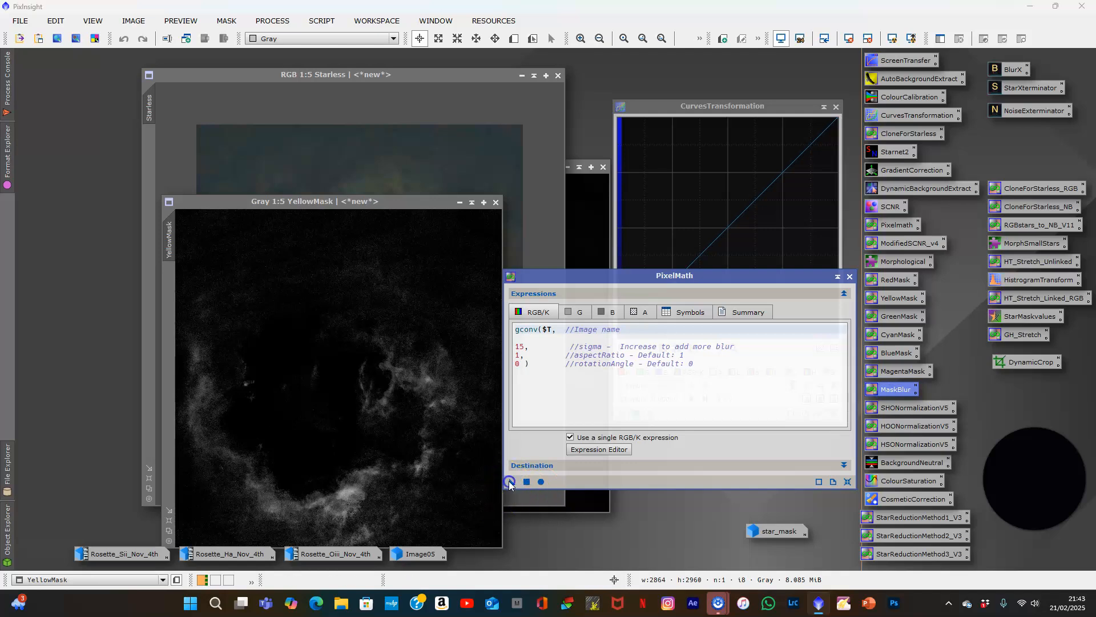
drag(510, 483, 345, 376)
click(846, 278)
Apply YellowMask as a mask to Starless and open a CurvesTransformation real-time preview of the image.
click(176, 237)
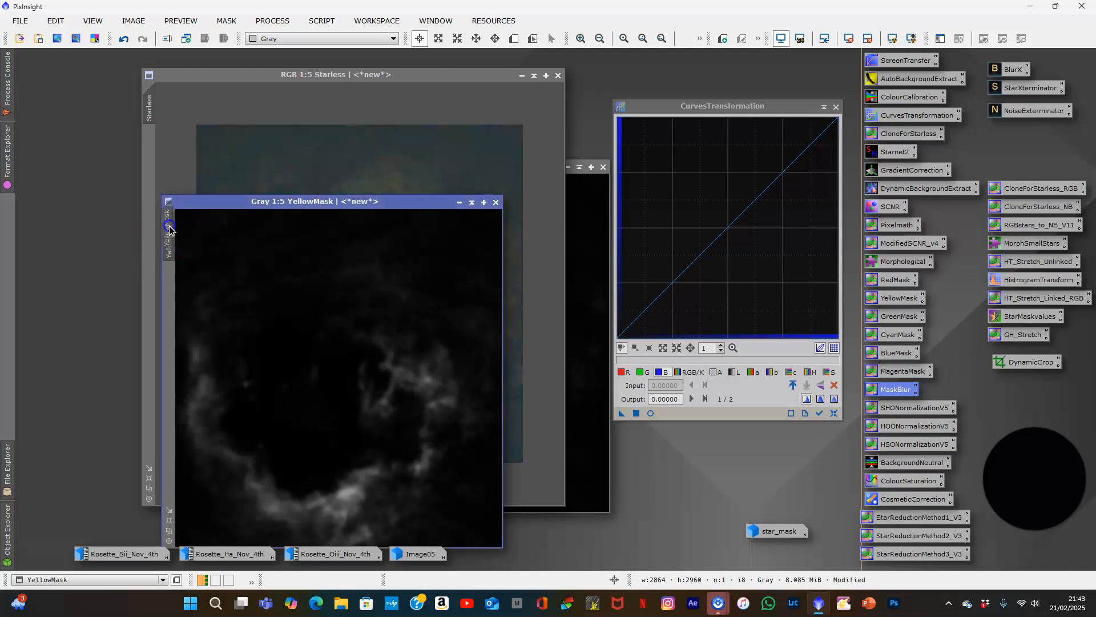
click(423, 170)
click(652, 412)
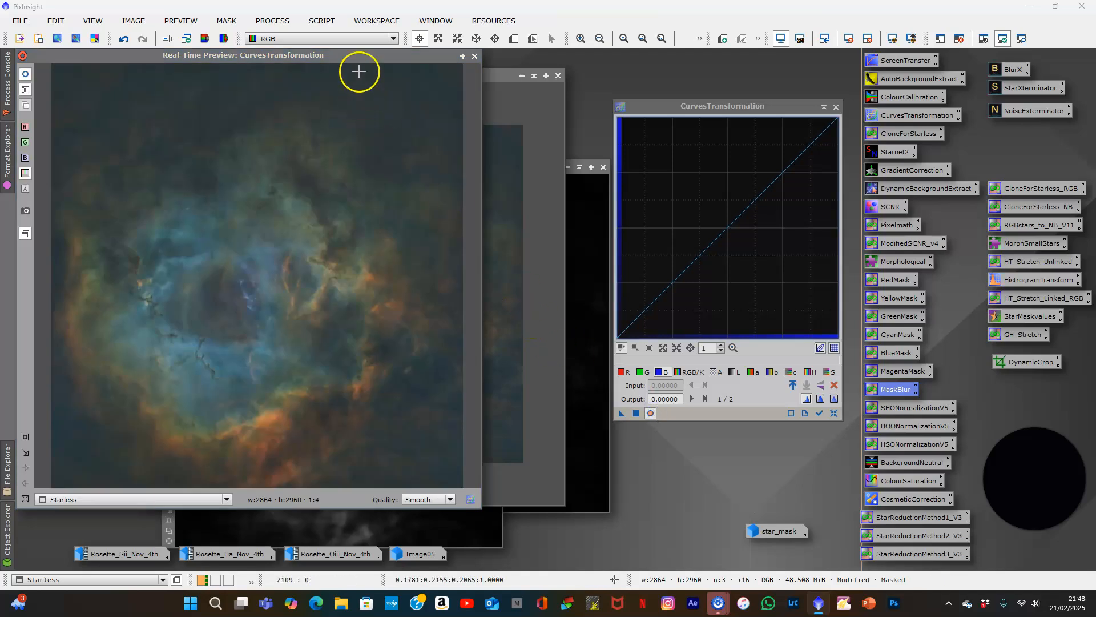
drag(355, 55, 388, 85)
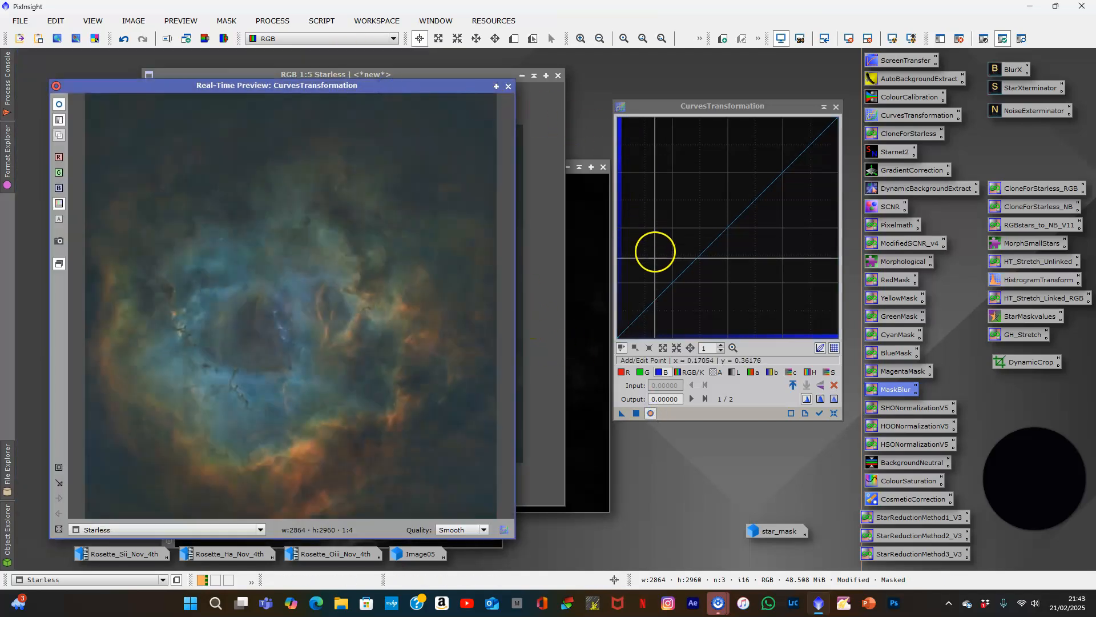
click(623, 372)
mouse_move(718, 228)
mouse_down()
mouse_move(688, 182)
mouse_move(735, 254)
mouse_move(761, 255)
mouse_move(727, 251)
mouse_move(720, 227)
mouse_up()
click(833, 413)
Raise the green channel curve slightly near its midpoint and place a blue curve point at about input 0.506, output 0.499.
click(645, 375)
mouse_move(727, 229)
mouse_down()
mouse_move(684, 199)
mouse_move(730, 267)
mouse_move(714, 238)
mouse_move(728, 246)
mouse_move(729, 228)
mouse_up()
click(662, 372)
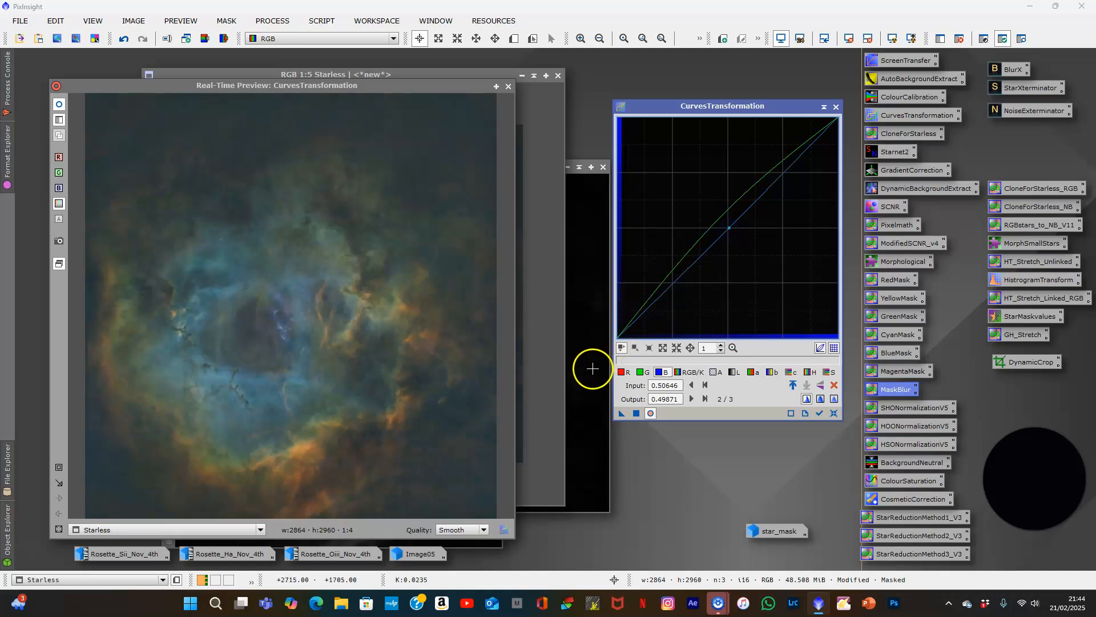
Raise the red channel curve to about 0.623 at input 0.439, apply the curves to masked Starless and reset them.
click(627, 373)
drag(752, 215, 714, 200)
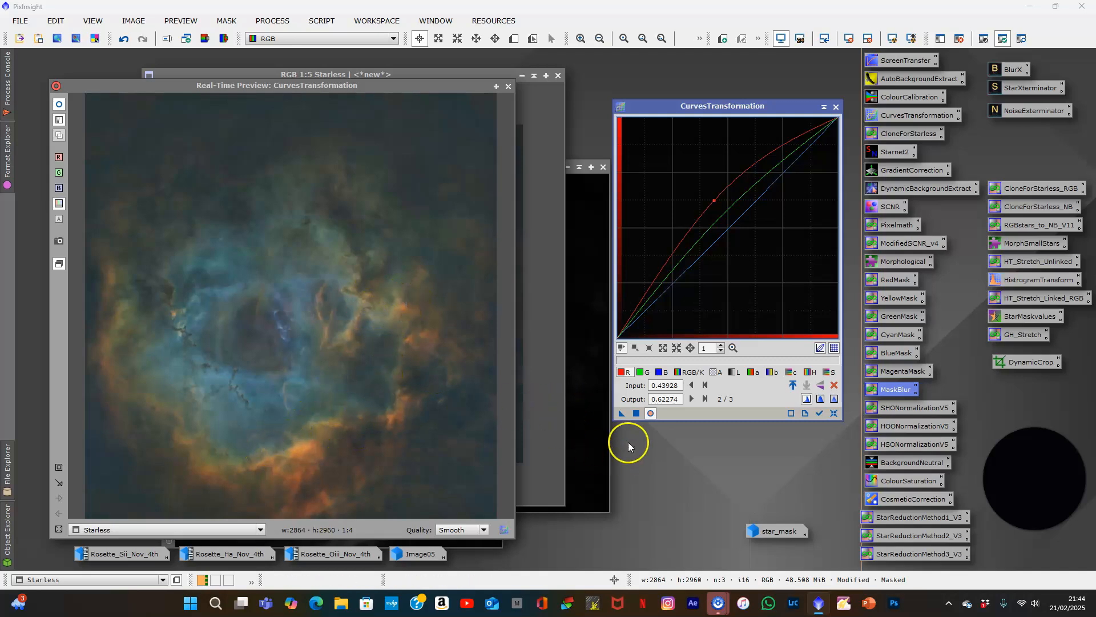
click(636, 413)
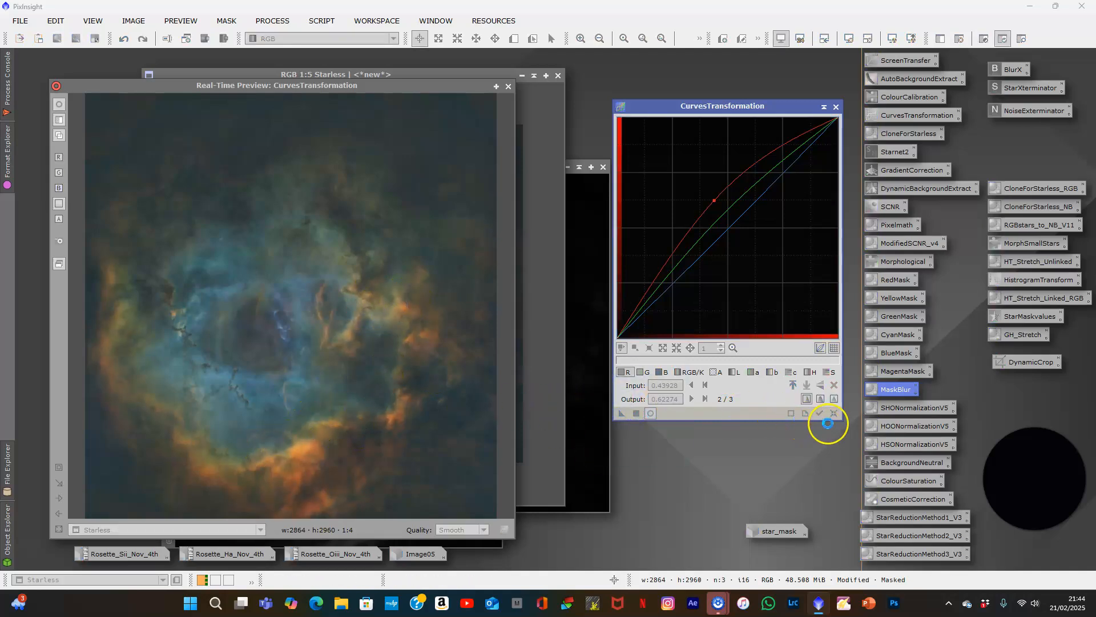
click(835, 413)
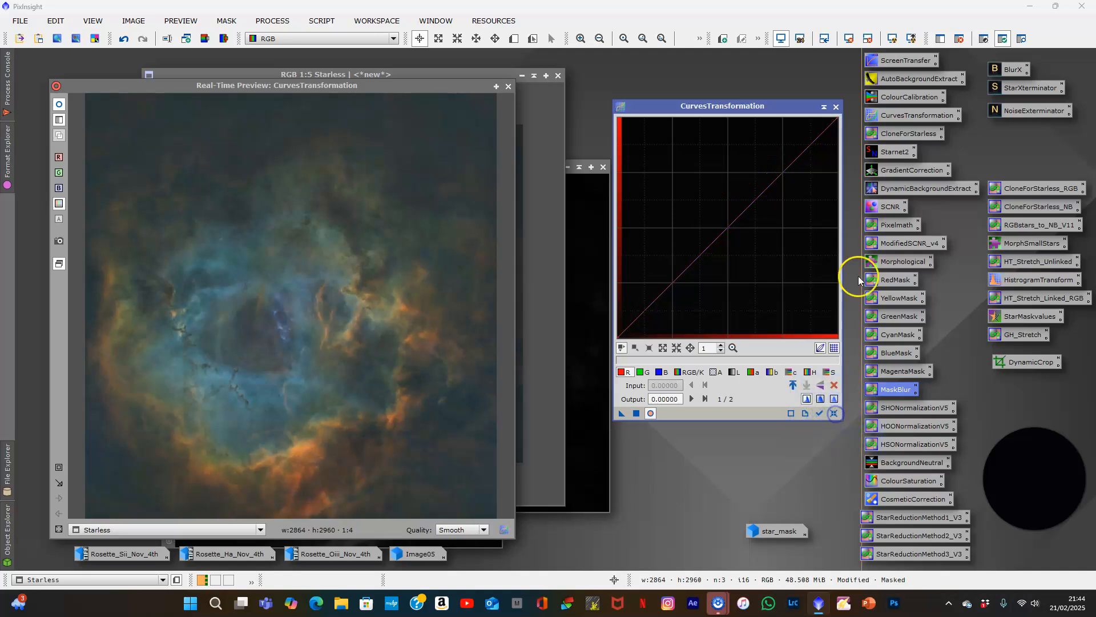
Remove the yellow mask from Starless and raise the combined RGB/K curve to about 0.543 at input 0.463.
click(960, 39)
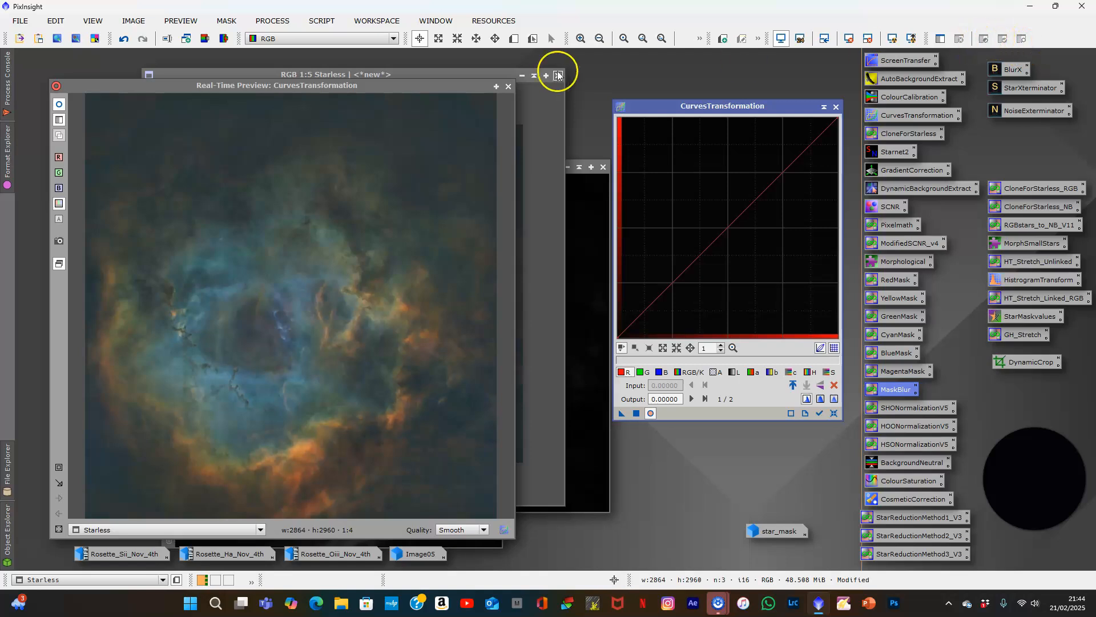
drag(451, 85, 487, 84)
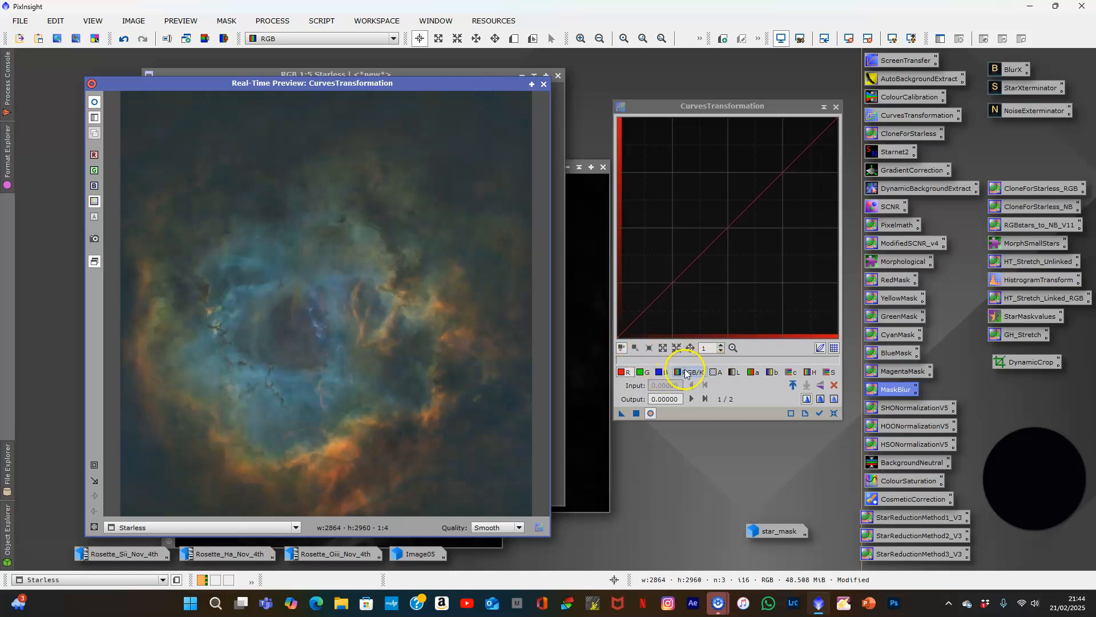
click(685, 372)
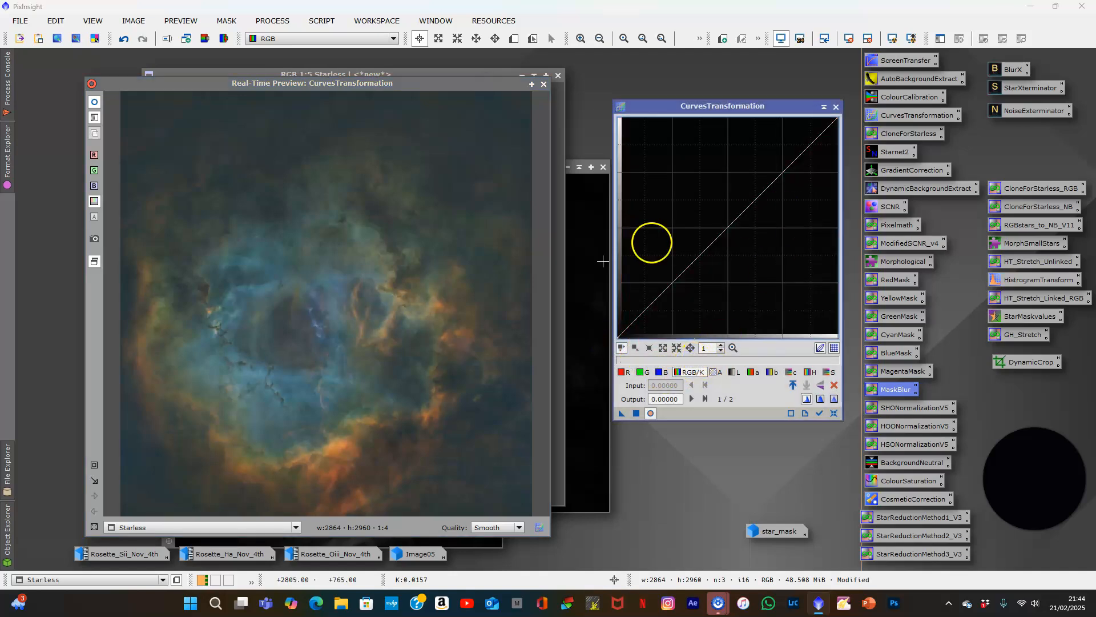
click(318, 322)
mouse_move(318, 321)
mouse_down()
mouse_move(330, 275)
mouse_move(246, 308)
mouse_move(331, 383)
mouse_move(333, 321)
mouse_up()
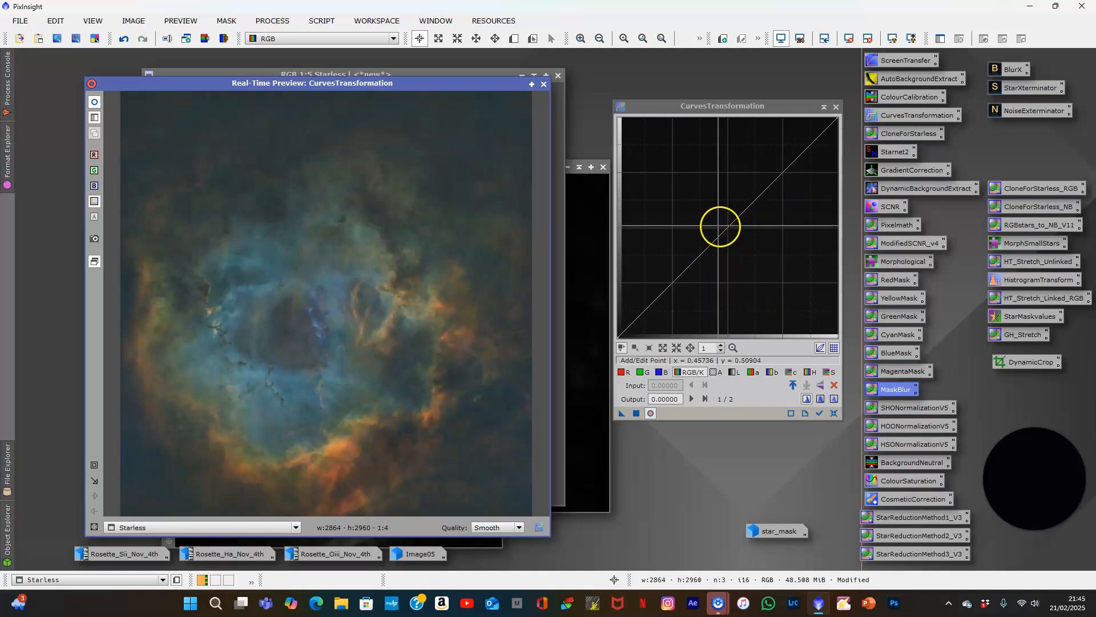
click(726, 227)
drag(726, 228, 719, 218)
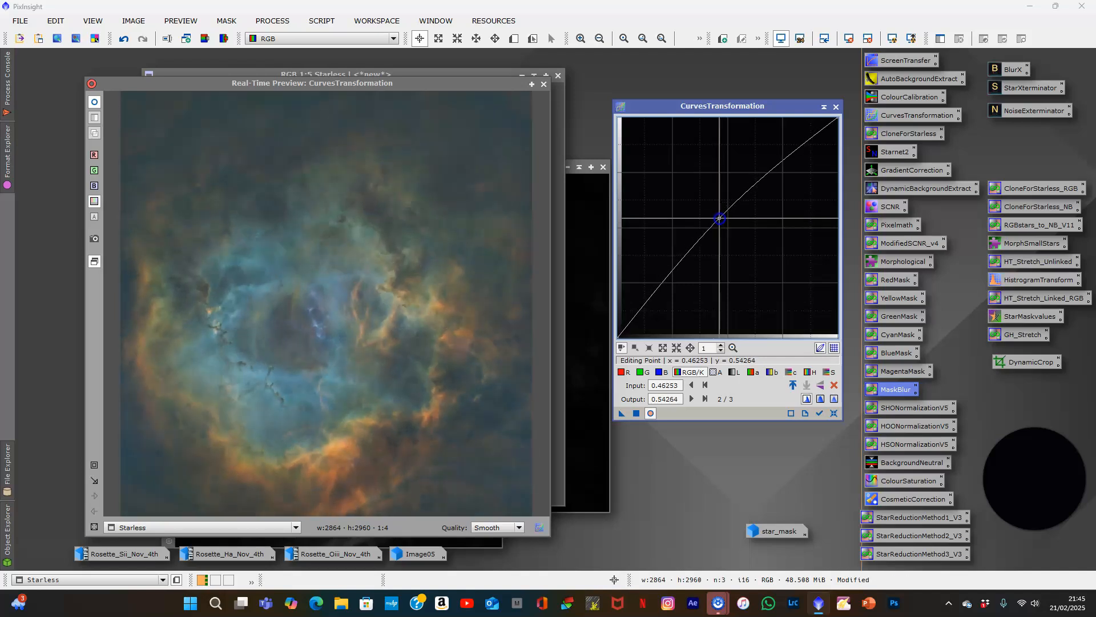
click(149, 465)
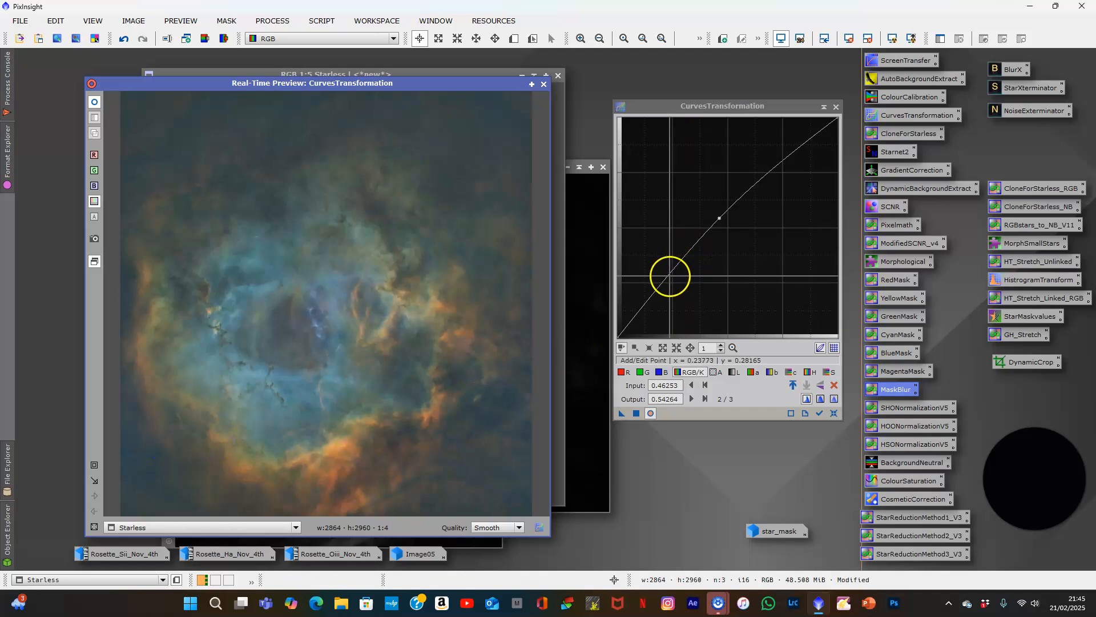
Add an RGB/K shadow point at about input 0.245, output 0.245, apply the contrast curve to Starless and reset it.
click(666, 278)
drag(667, 278, 680, 292)
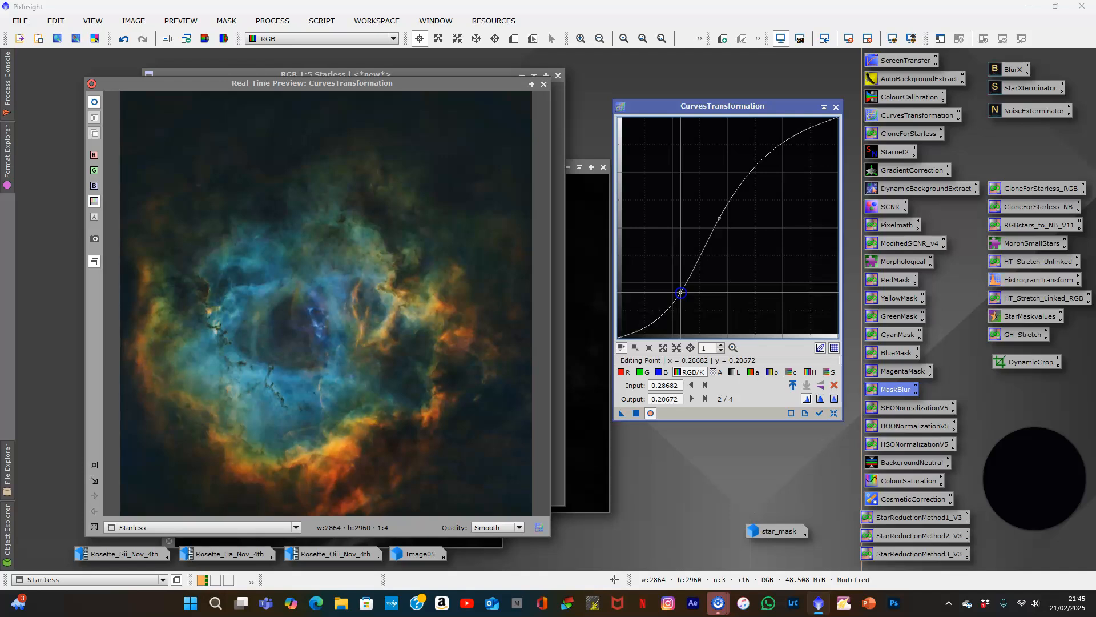
mouse_move(681, 292)
mouse_down()
mouse_move(665, 308)
mouse_move(672, 285)
mouse_up()
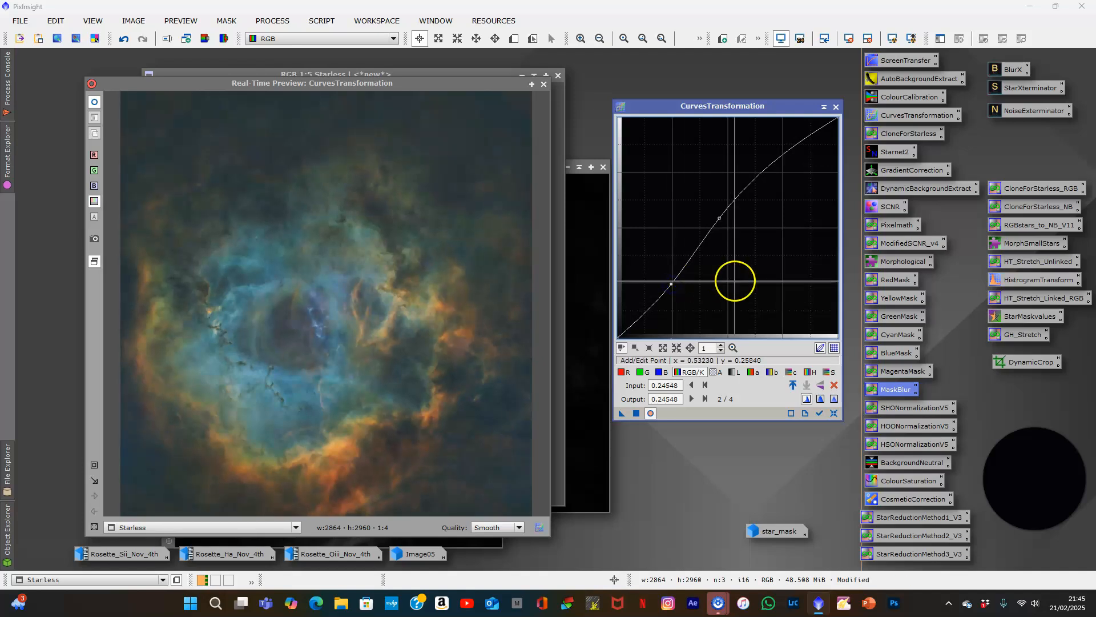
click(636, 412)
click(834, 412)
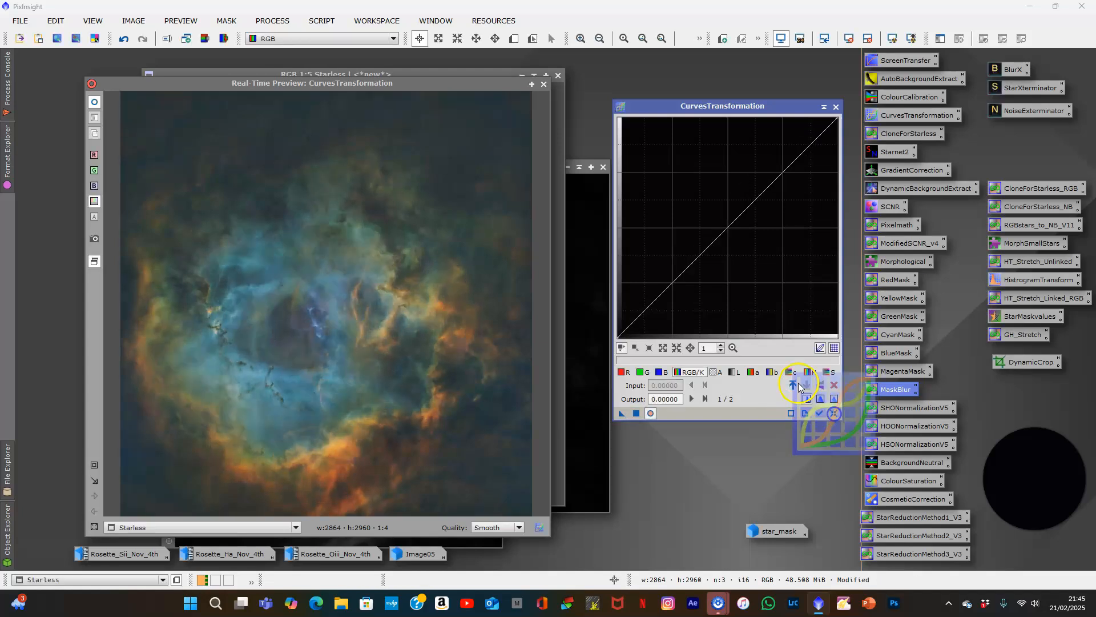
Try a chrominance curve point at about input 0.491, output 0.501, inspect the lower nebula up close and reset the curve.
click(791, 371)
mouse_move(719, 212)
mouse_down()
mouse_move(697, 208)
mouse_move(702, 280)
mouse_move(712, 239)
mouse_move(703, 229)
mouse_move(726, 228)
mouse_up()
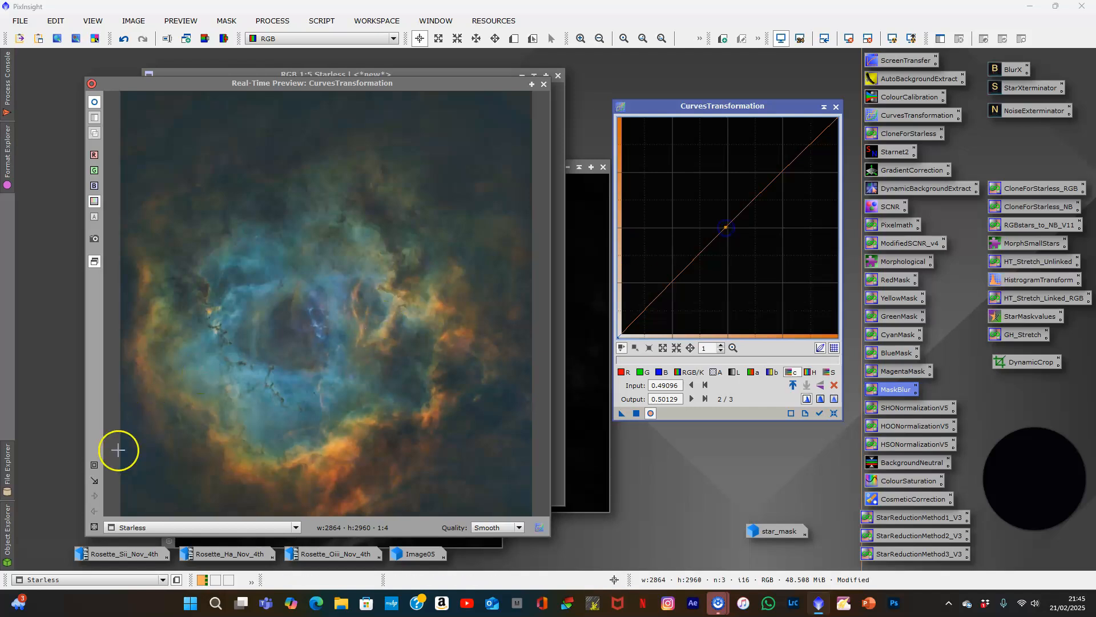
click(93, 461)
drag(285, 402, 437, 509)
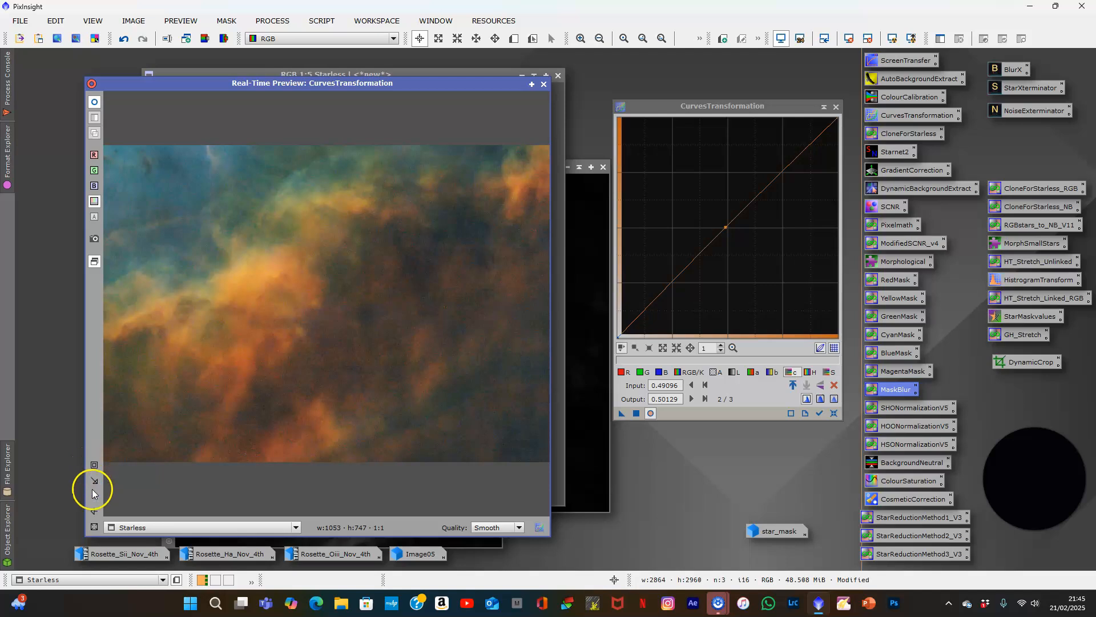
click(96, 510)
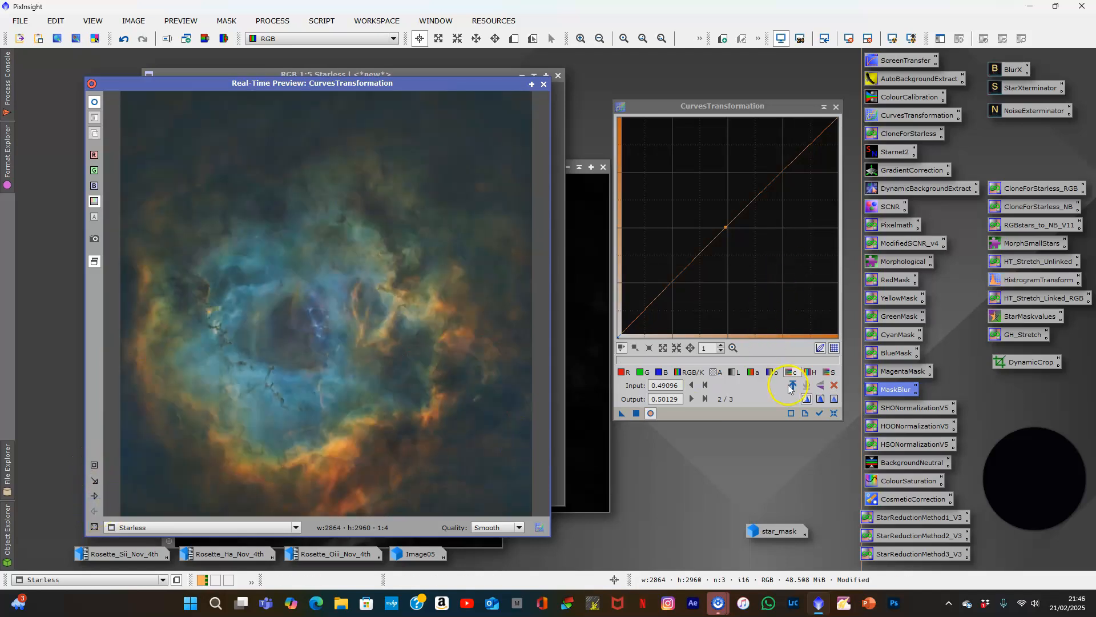
click(834, 413)
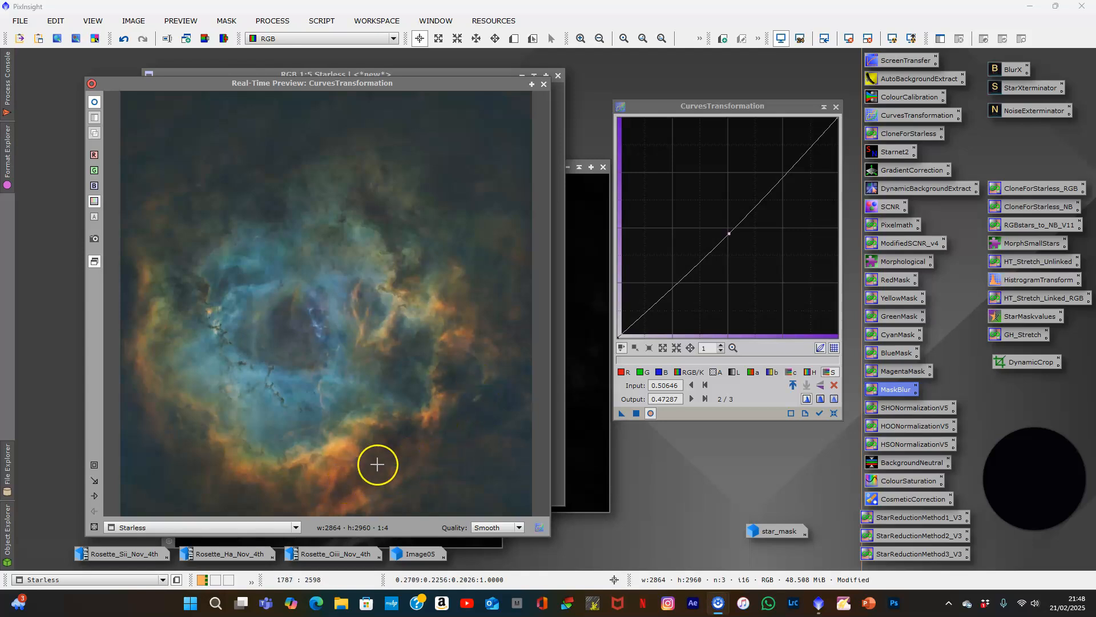
Apply a saturation curve with a point at about input 0.506, output 0.473 to Starless, reset it and close the real-time preview.
click(635, 412)
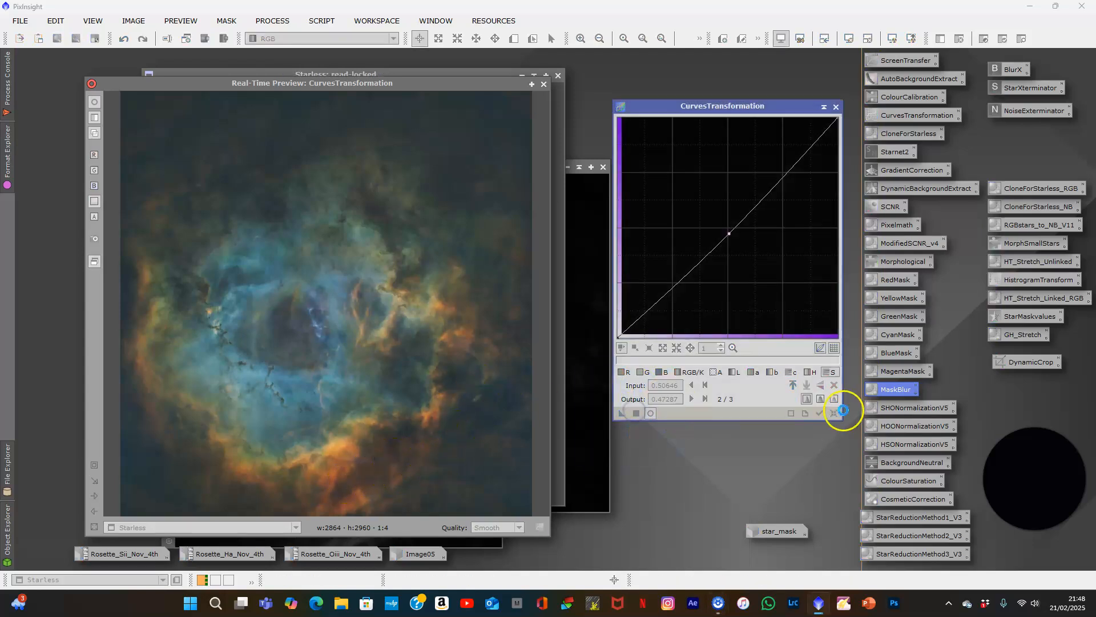
click(835, 413)
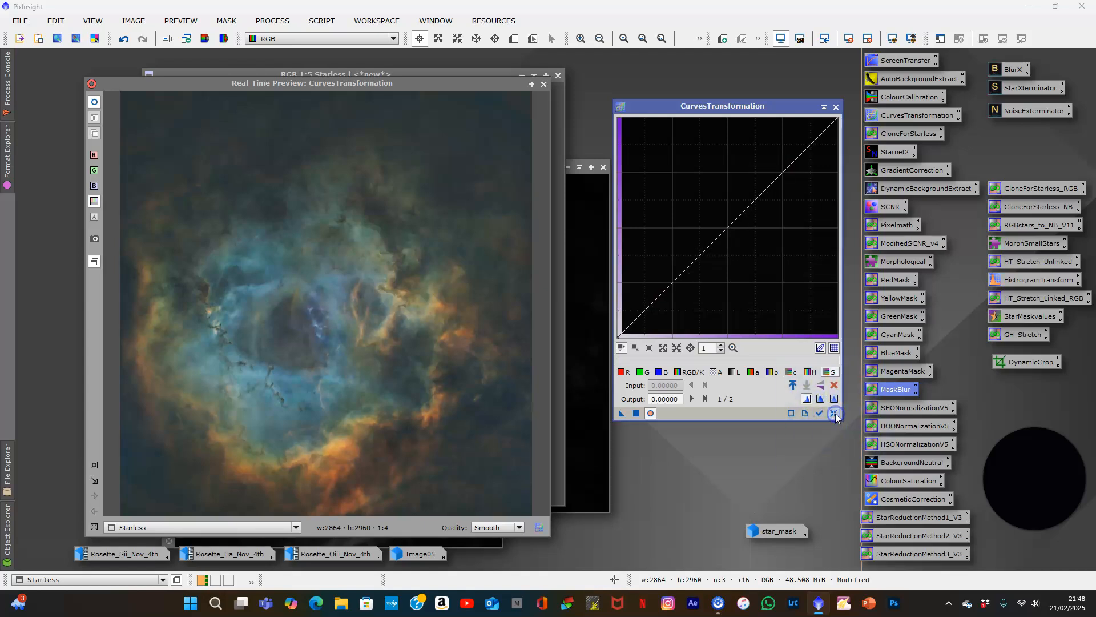
click(545, 85)
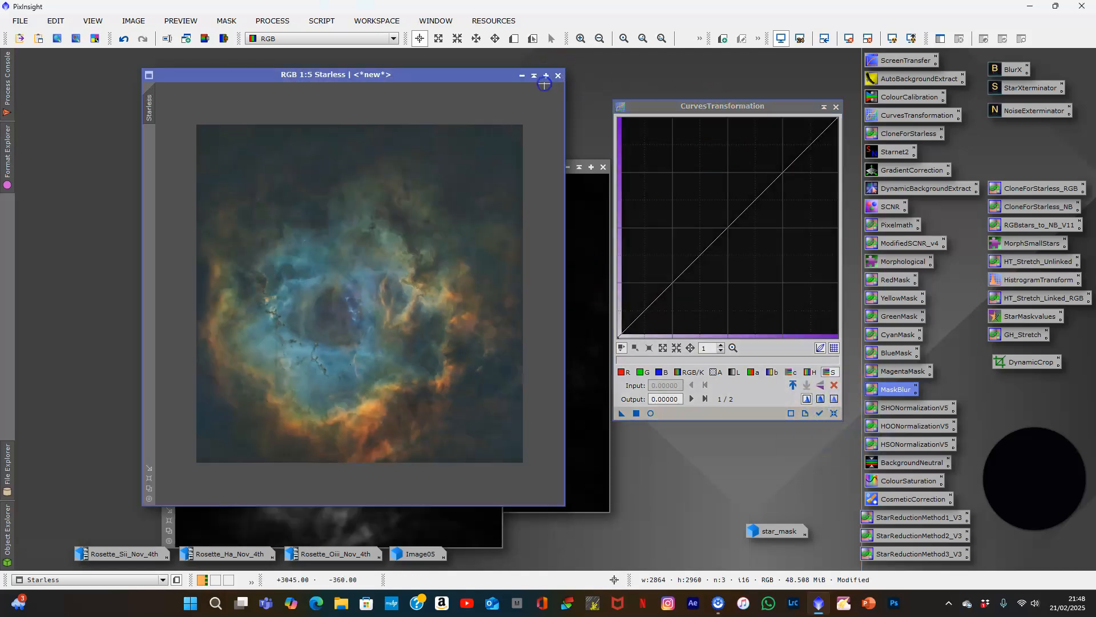
Set up AutomaticBackgroundExtractor with Subtraction as the correction and replacement of the target image enabled.
double_click(909, 81)
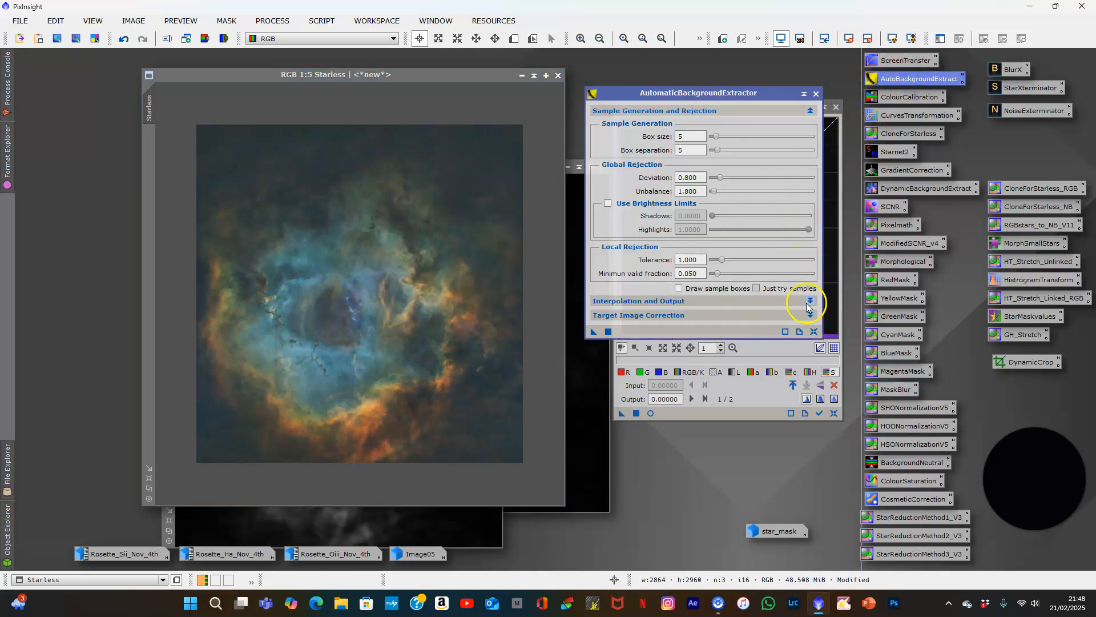
click(808, 302)
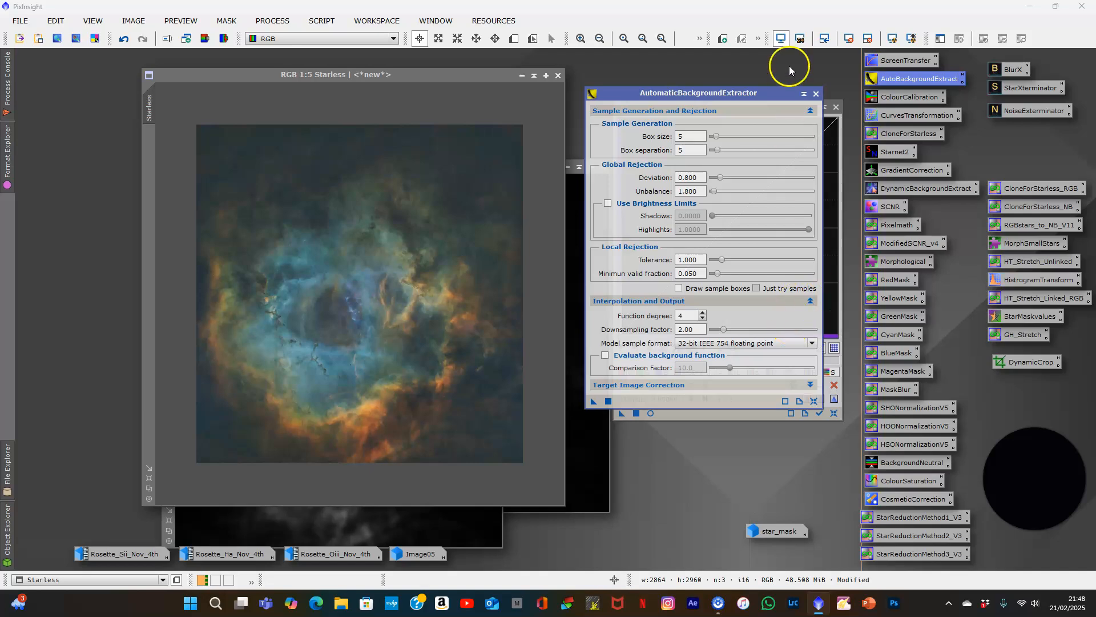
click(811, 301)
click(811, 316)
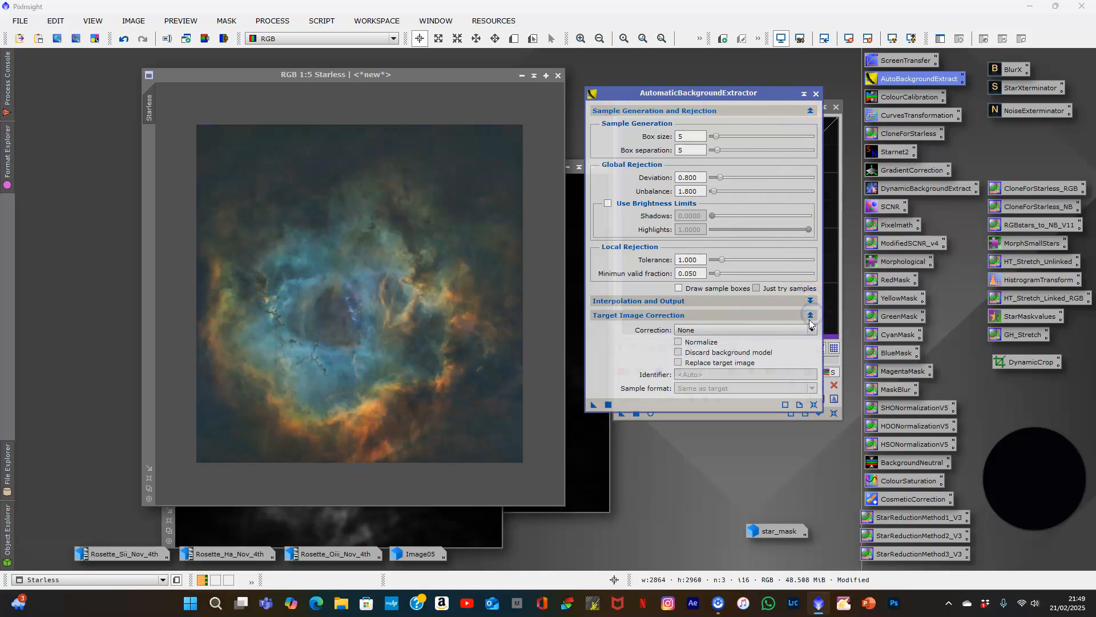
click(813, 331)
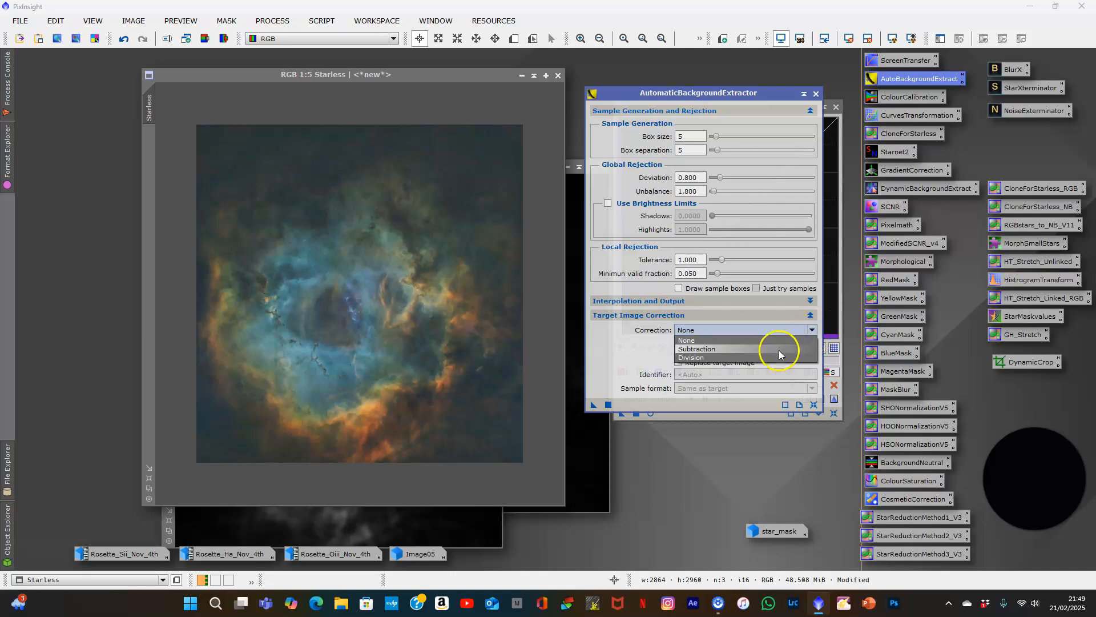
click(779, 349)
click(678, 362)
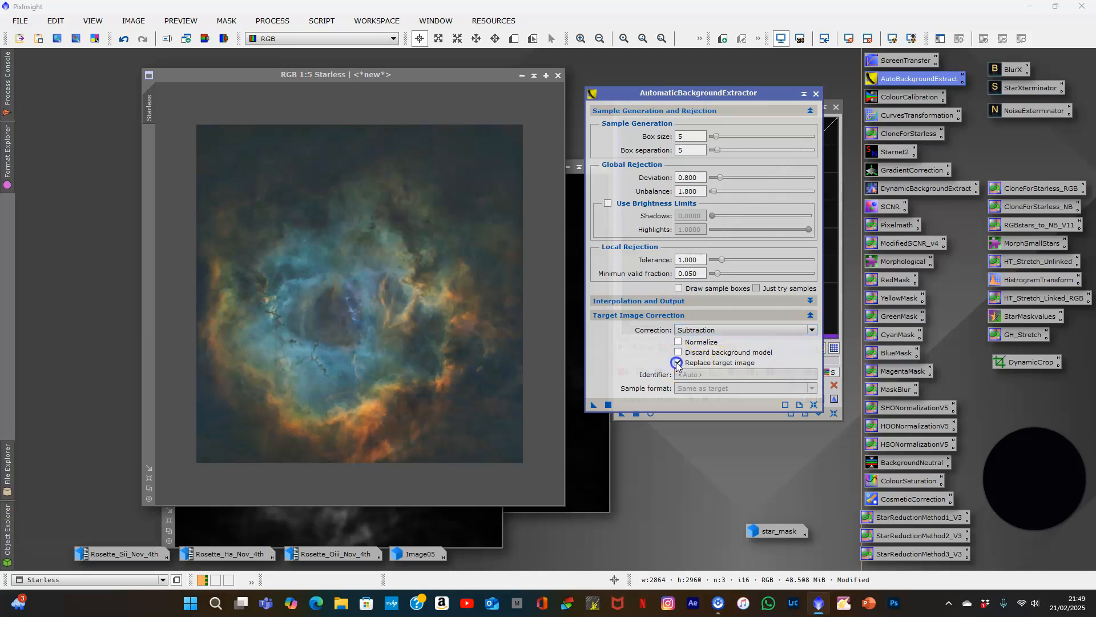
Run the background extraction on Starless, then close the generated background model and the extractor.
drag(592, 406, 340, 278)
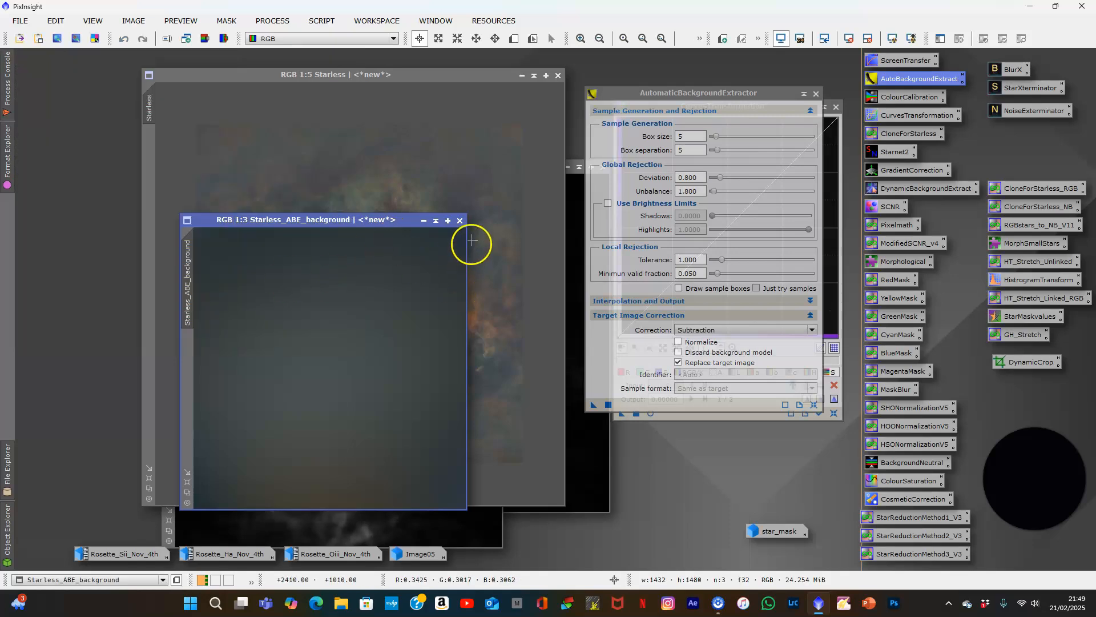
click(460, 221)
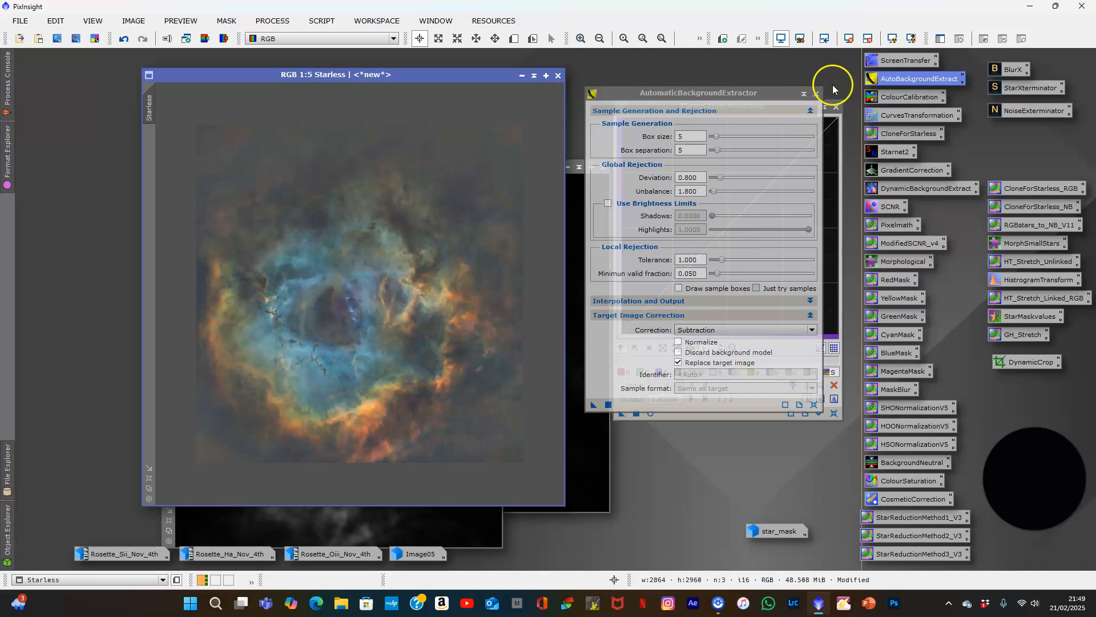
click(817, 93)
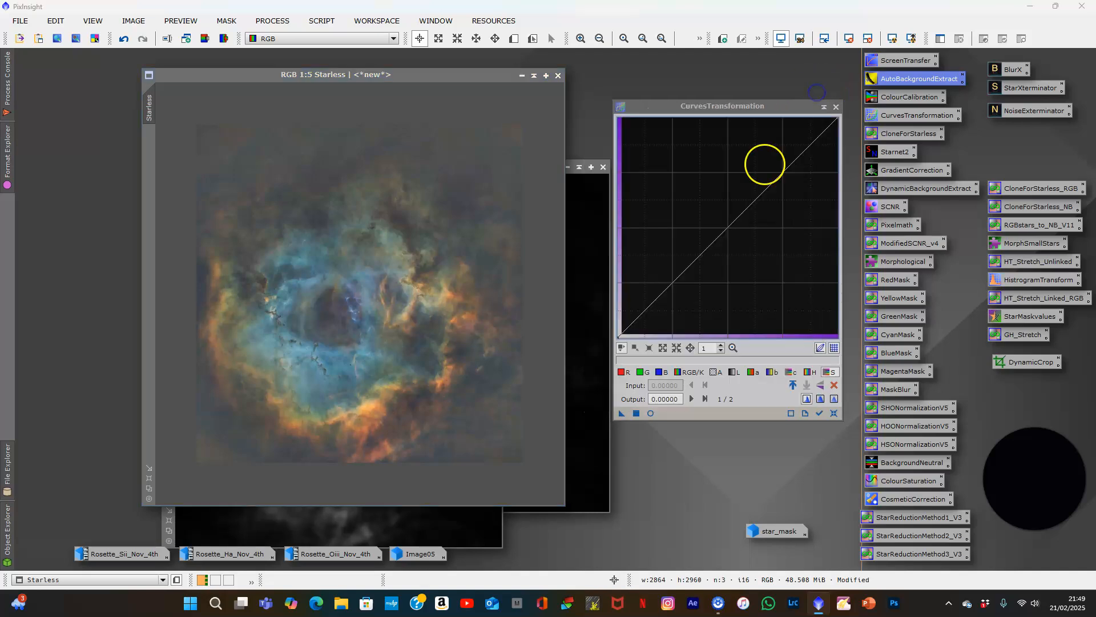
Try a saturation curve on Starless with points at about input 0.514, output 0.506 and input 0.199, output 0.183, then reset it.
click(650, 412)
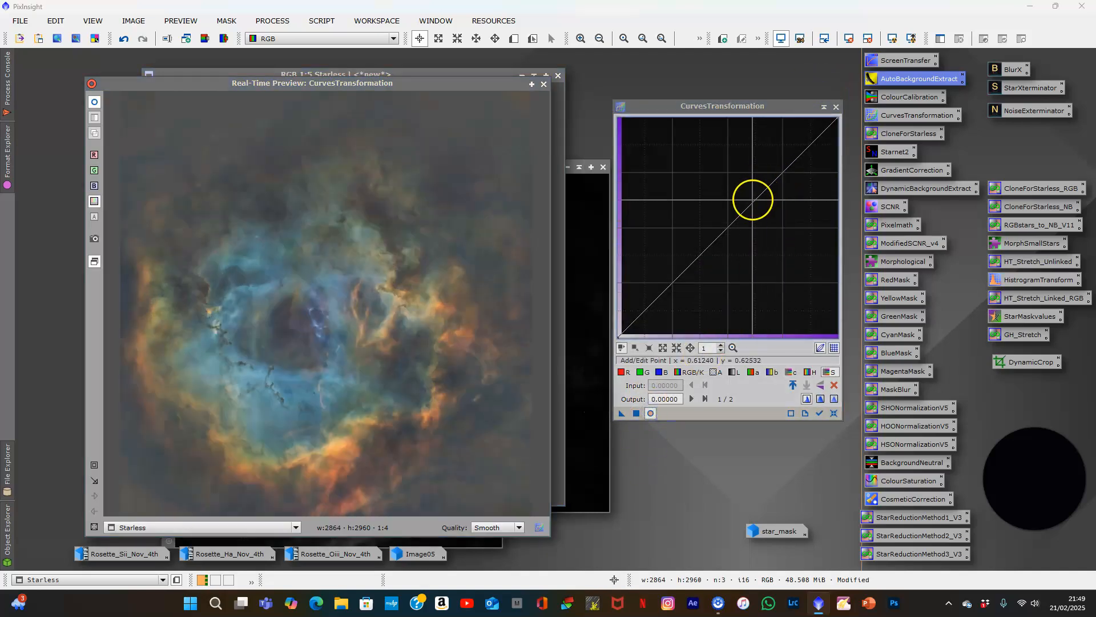
click(730, 227)
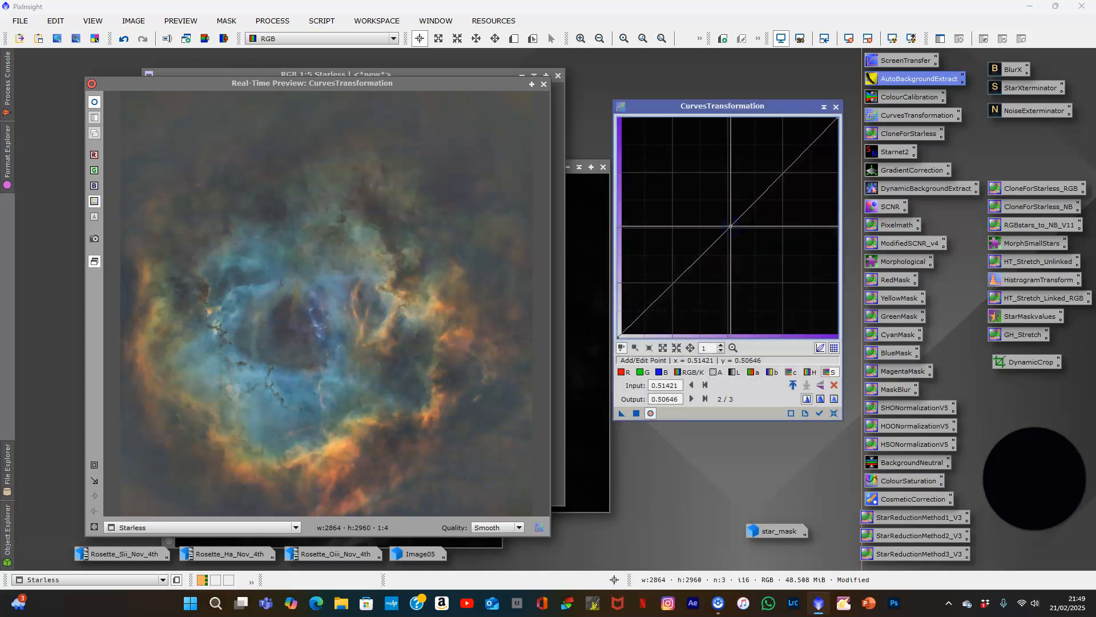
click(654, 304)
drag(654, 304, 661, 297)
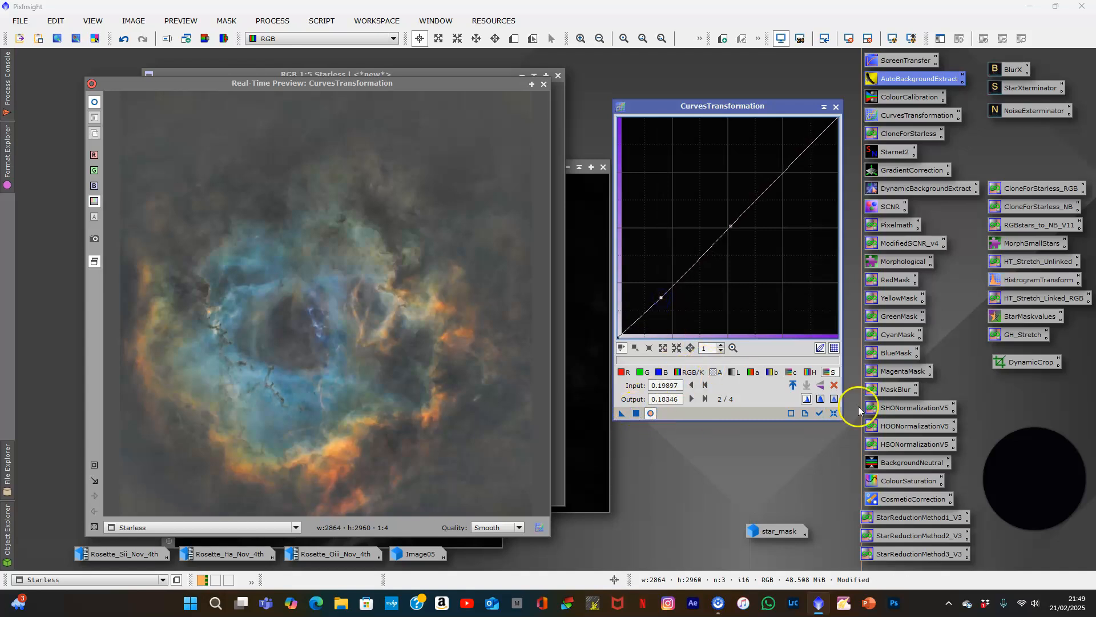
click(834, 412)
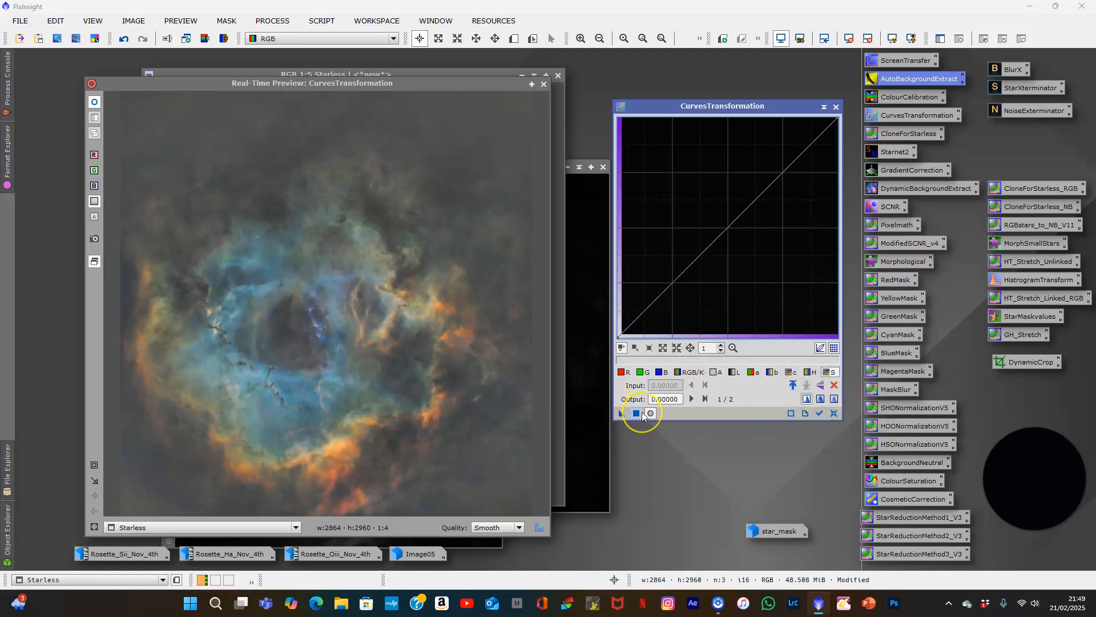
Darken Starless with an RGB/K curve through about 0.238, 0.183 and 0.517, 0.470, then reset the curve and close the preview.
click(677, 372)
click(728, 228)
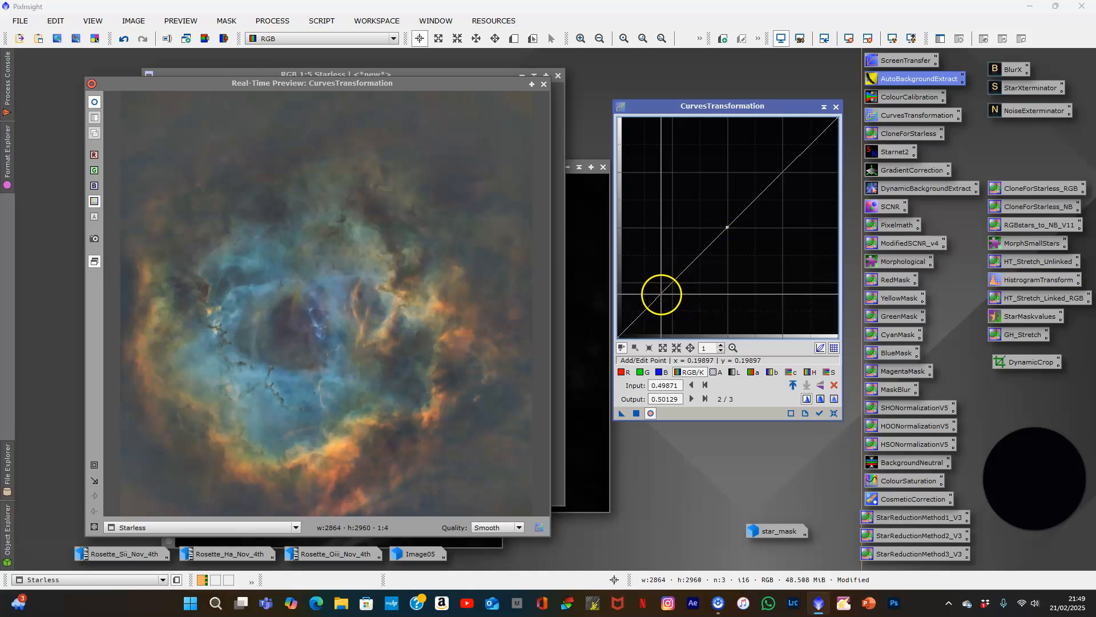
click(665, 290)
drag(665, 290, 670, 298)
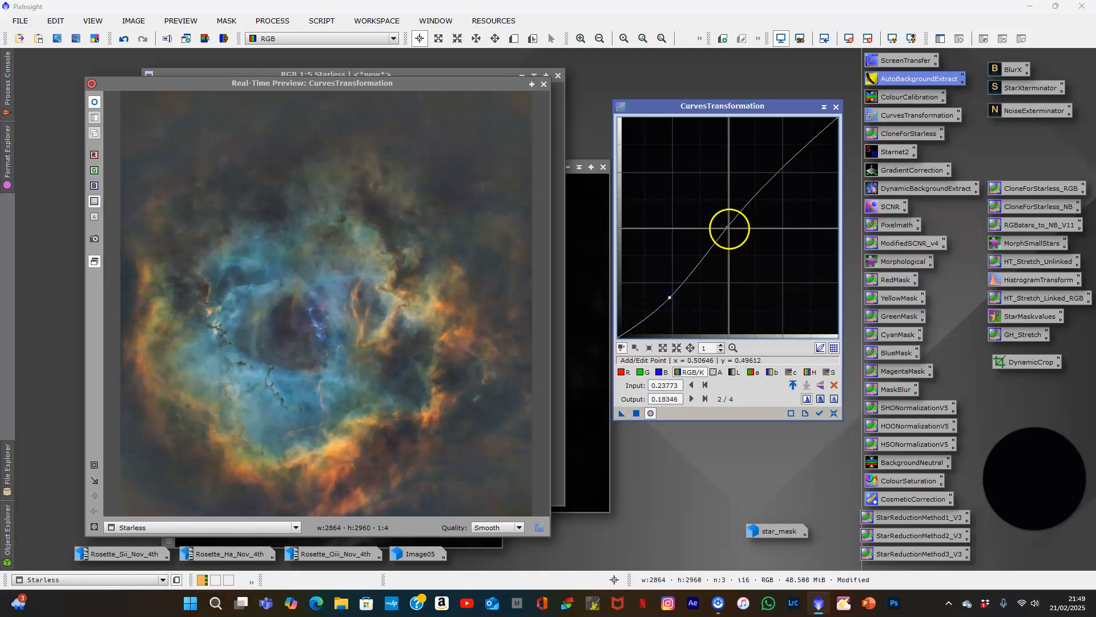
mouse_move(728, 227)
mouse_down()
mouse_move(720, 222)
mouse_move(732, 234)
mouse_up()
click(636, 411)
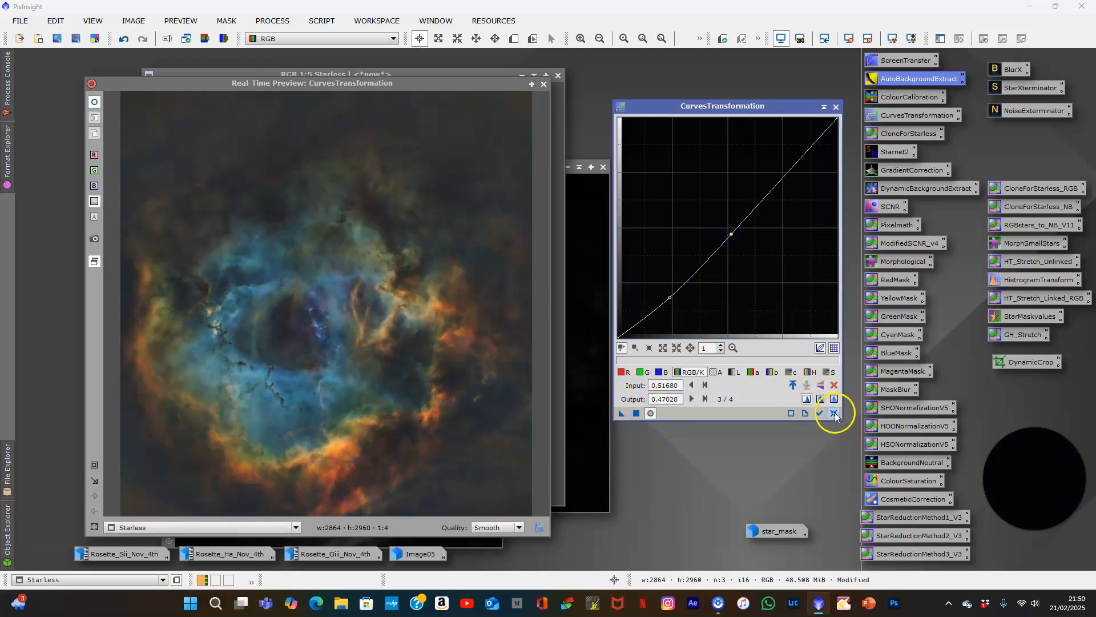
click(835, 413)
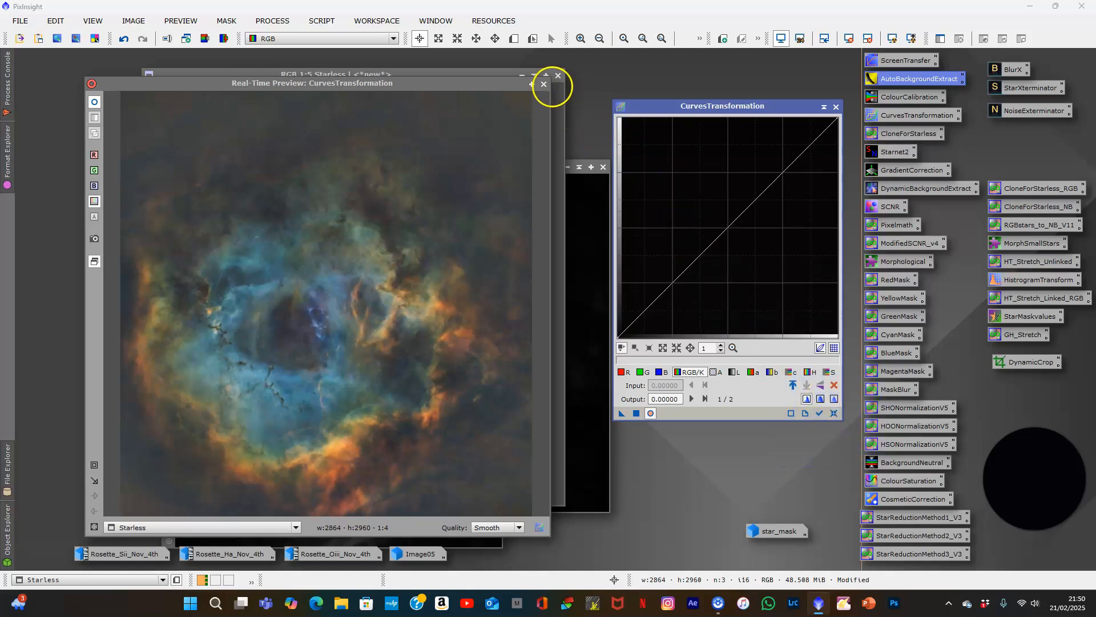
click(544, 84)
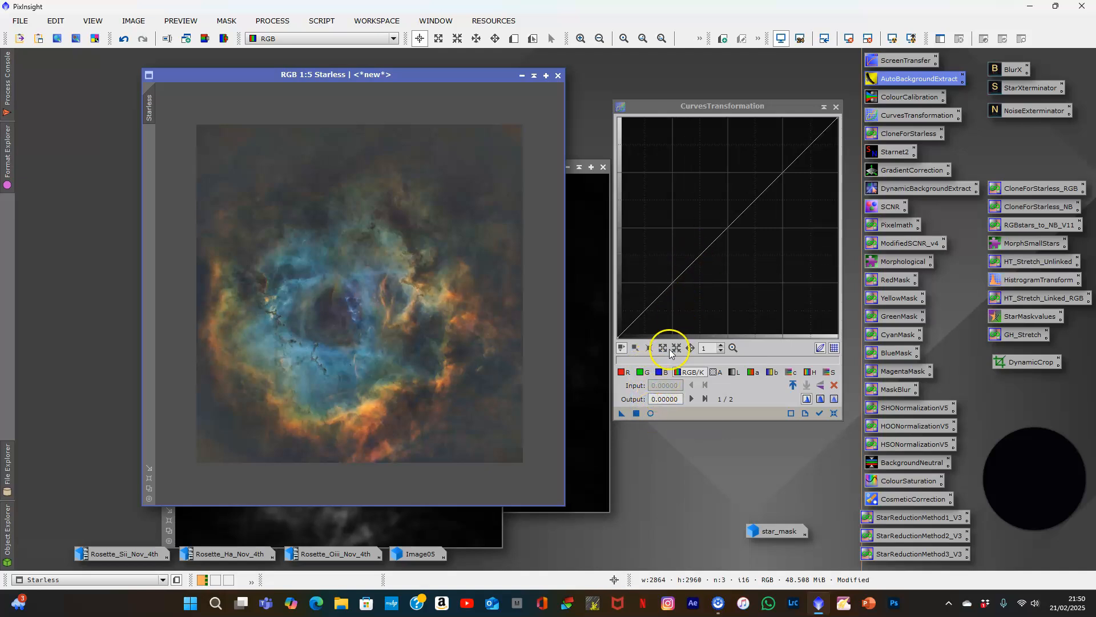
Apply an RGB/K curve with a point at about input 0.499, output 0.382 to Starless and reset the curve.
click(648, 414)
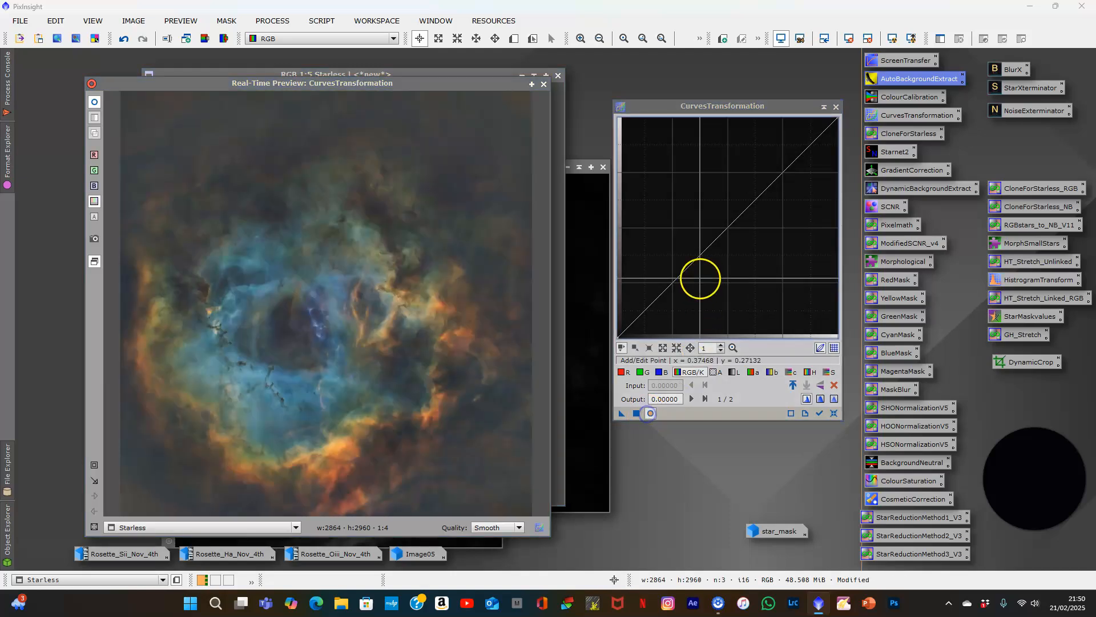
click(725, 232)
drag(725, 232, 728, 254)
click(636, 413)
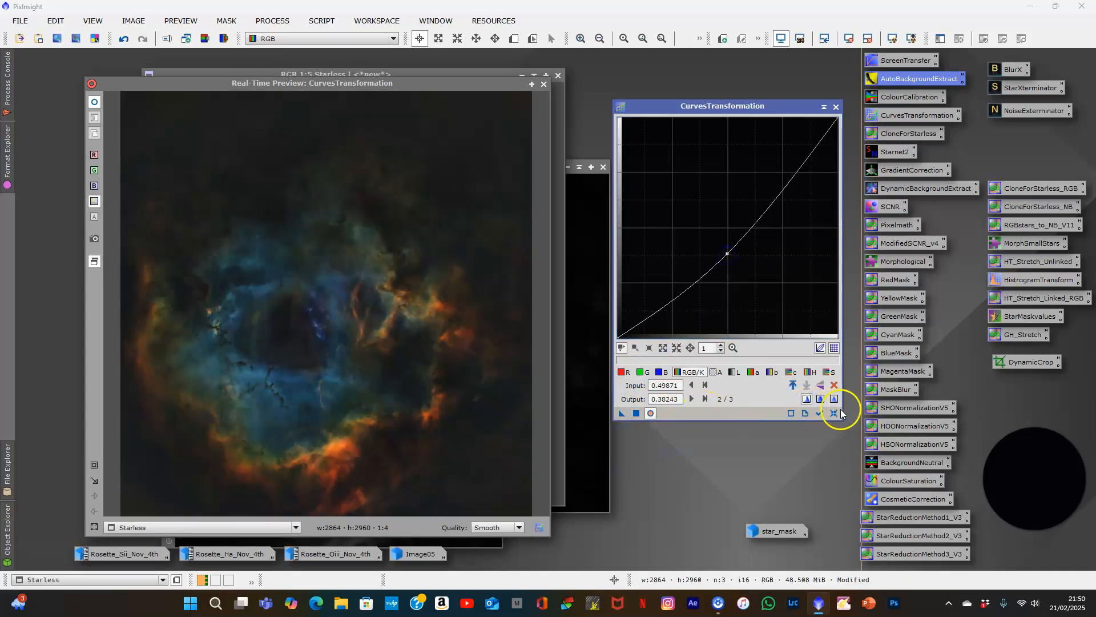
click(830, 413)
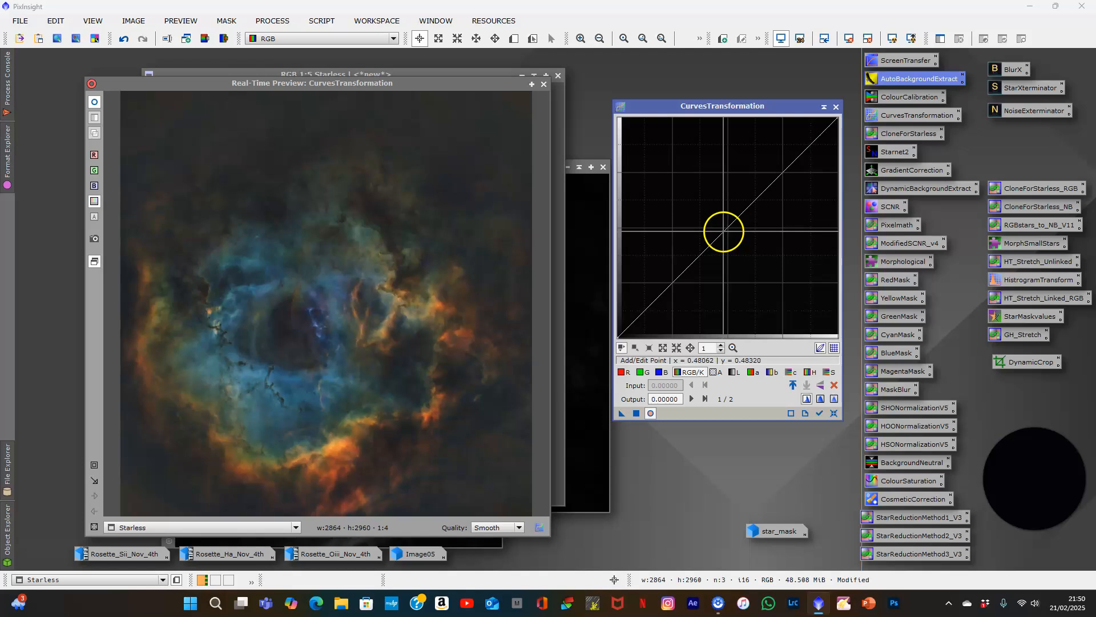
Apply an RGB/K contrast curve to Starless with points at about 0.473, 0.517 and 0.207, 0.202 and a raised highlight point, then reset it.
click(724, 230)
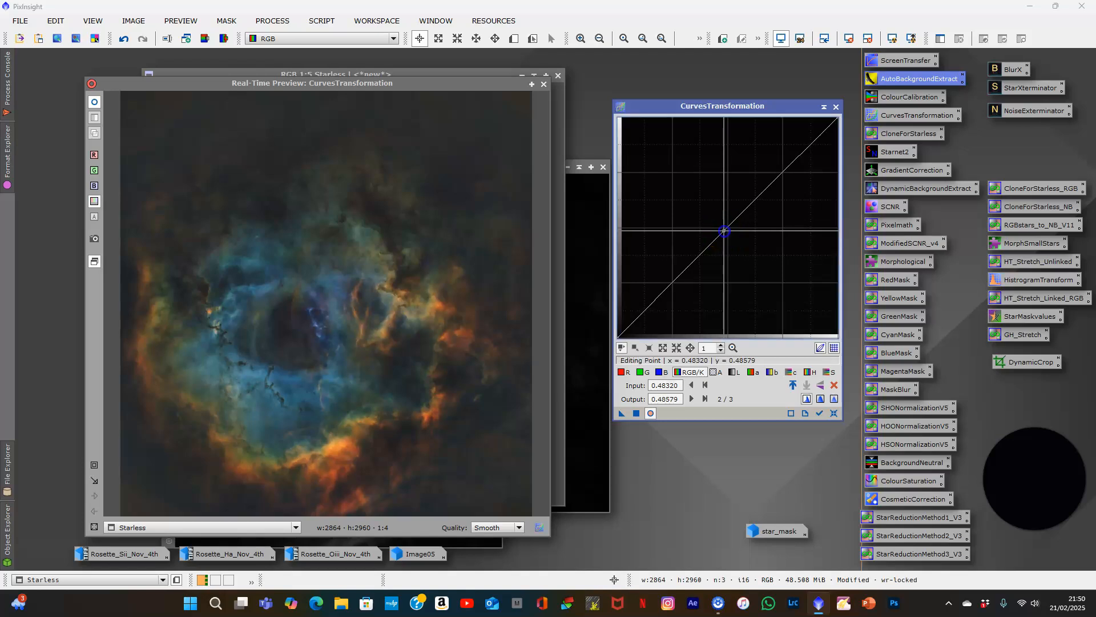
drag(724, 231, 722, 224)
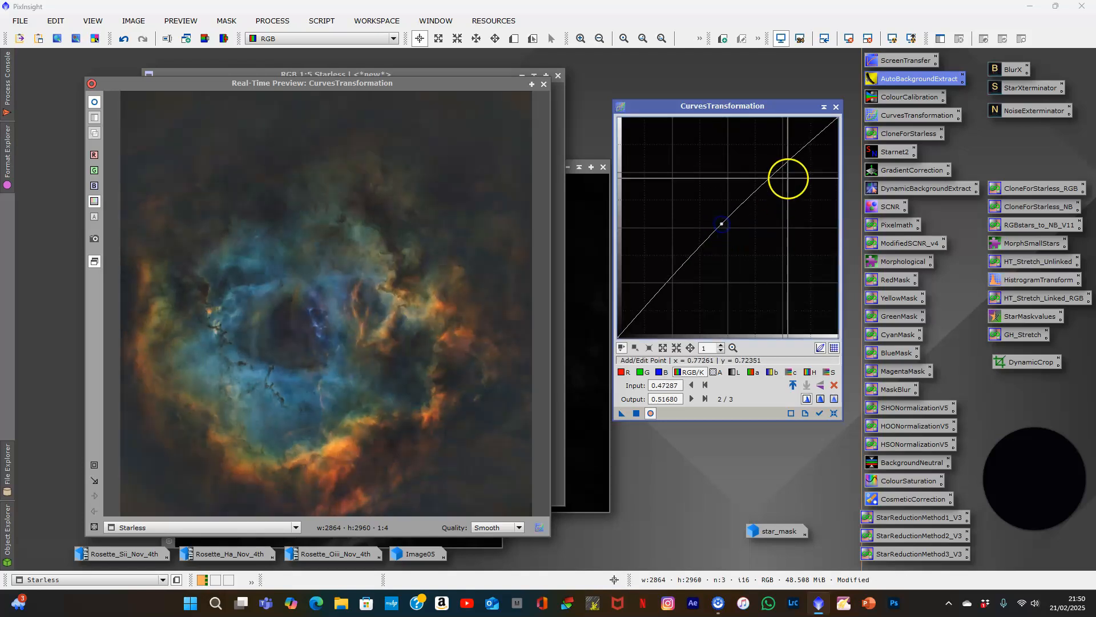
mouse_move(779, 170)
mouse_down()
mouse_move(768, 163)
mouse_move(813, 143)
mouse_move(782, 156)
mouse_up()
drag(680, 288, 663, 294)
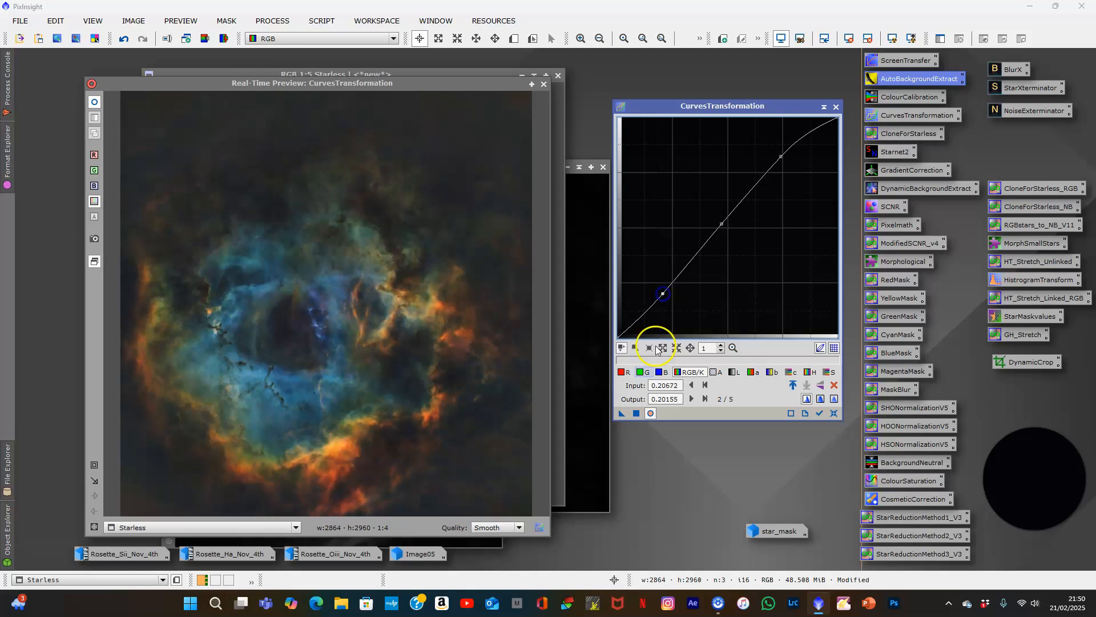
click(636, 412)
click(834, 413)
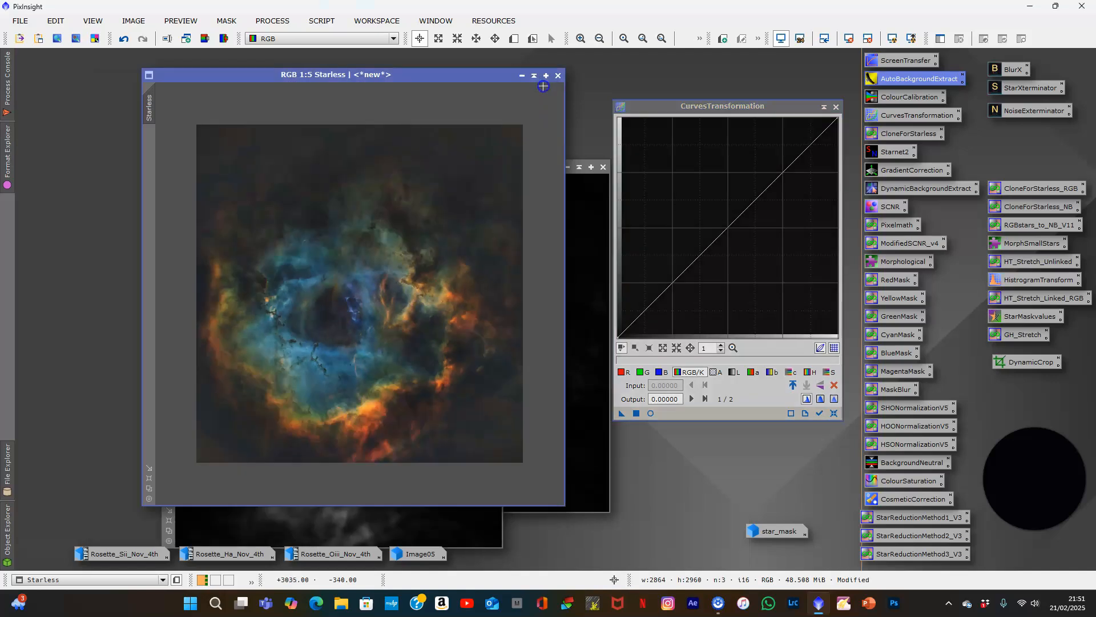
click(544, 84)
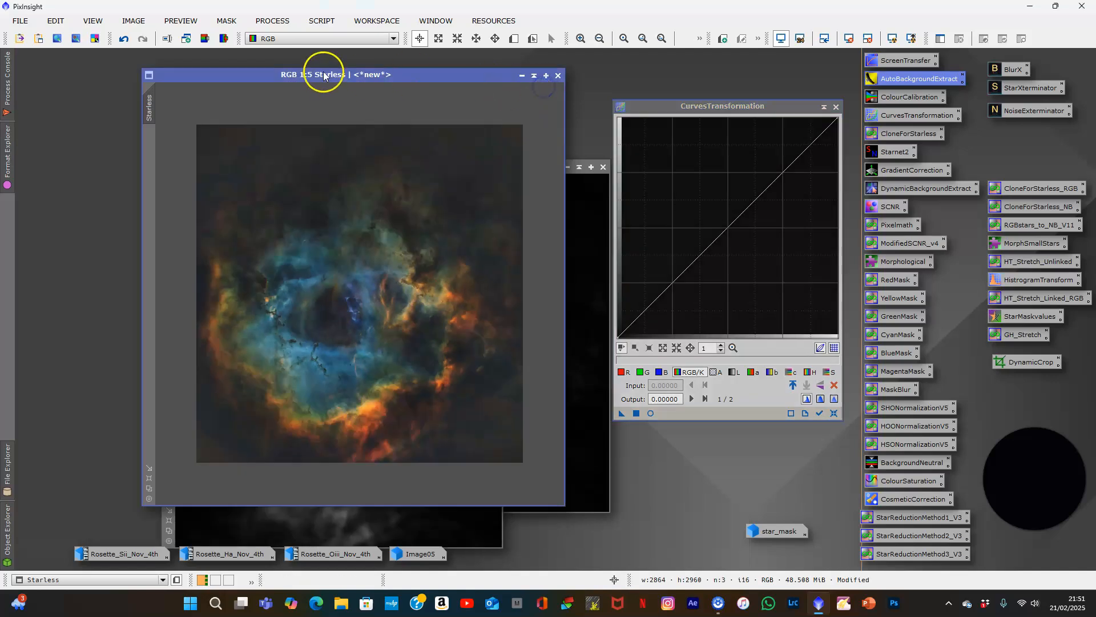
Run the DarkStructureEnhance script on Starless and inspect the dark lanes of the nebula up close in a real-time preview.
click(313, 22)
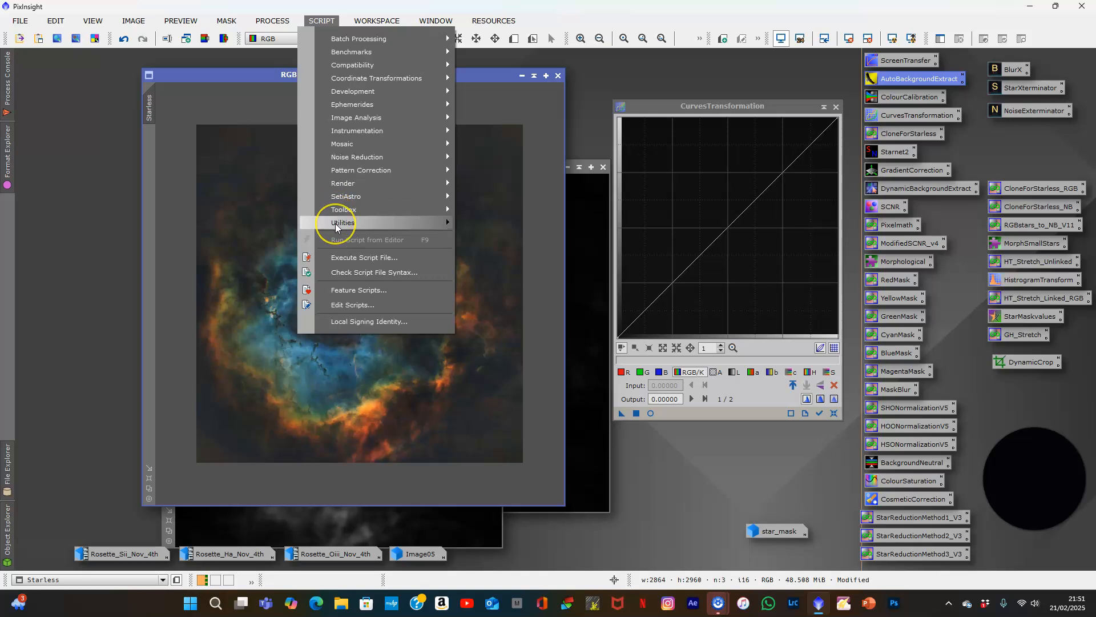
mouse_move(336, 226)
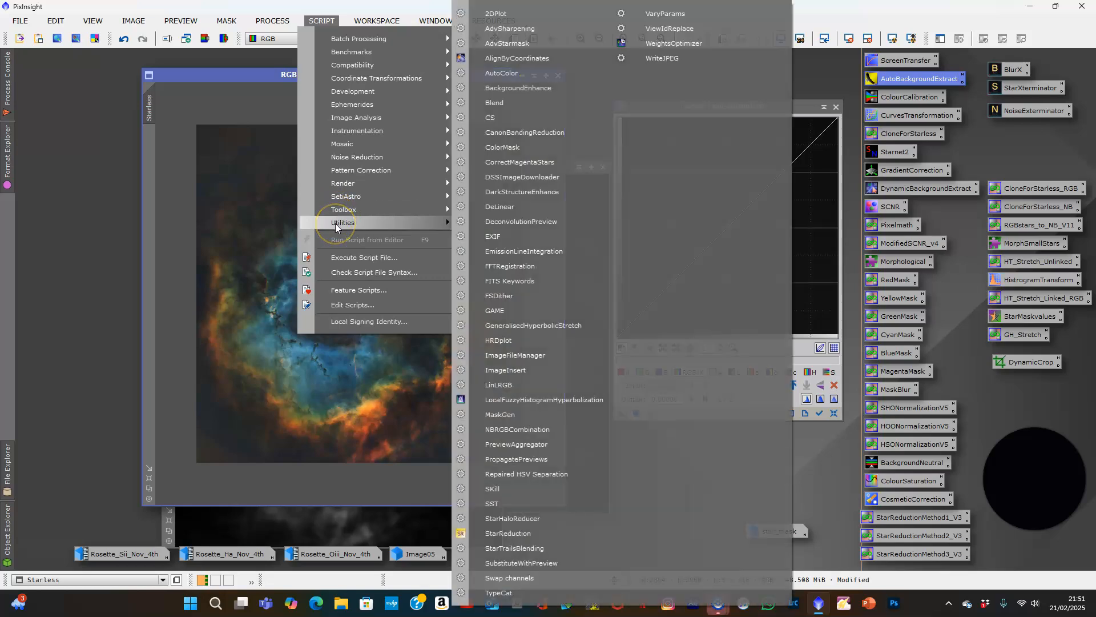
click(515, 193)
click(594, 388)
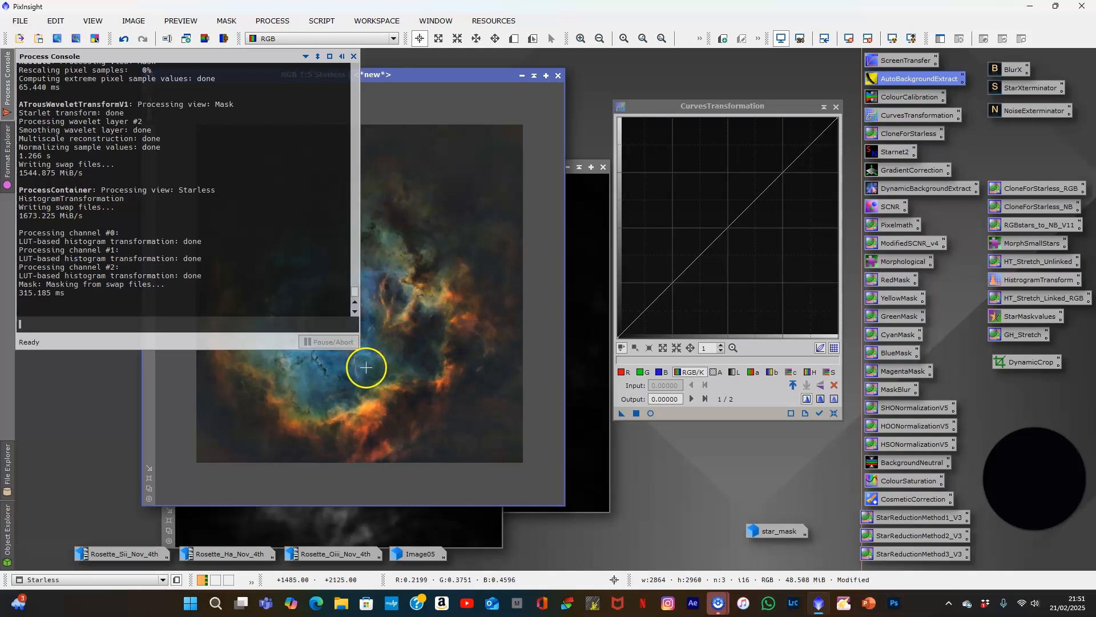
click(149, 479)
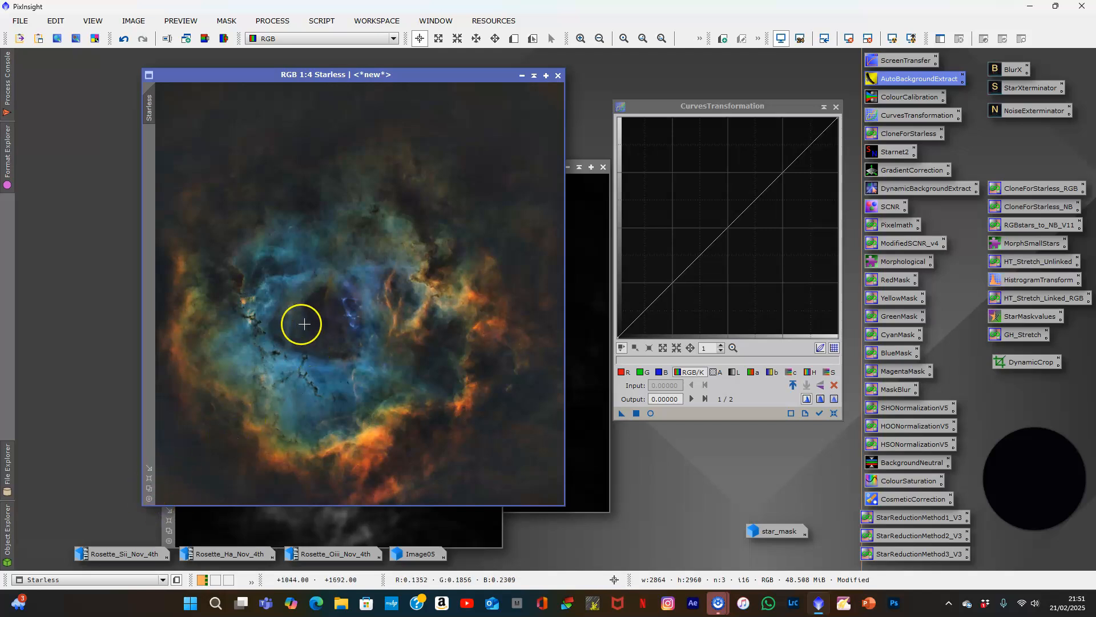
click(651, 413)
click(95, 463)
drag(169, 266, 314, 454)
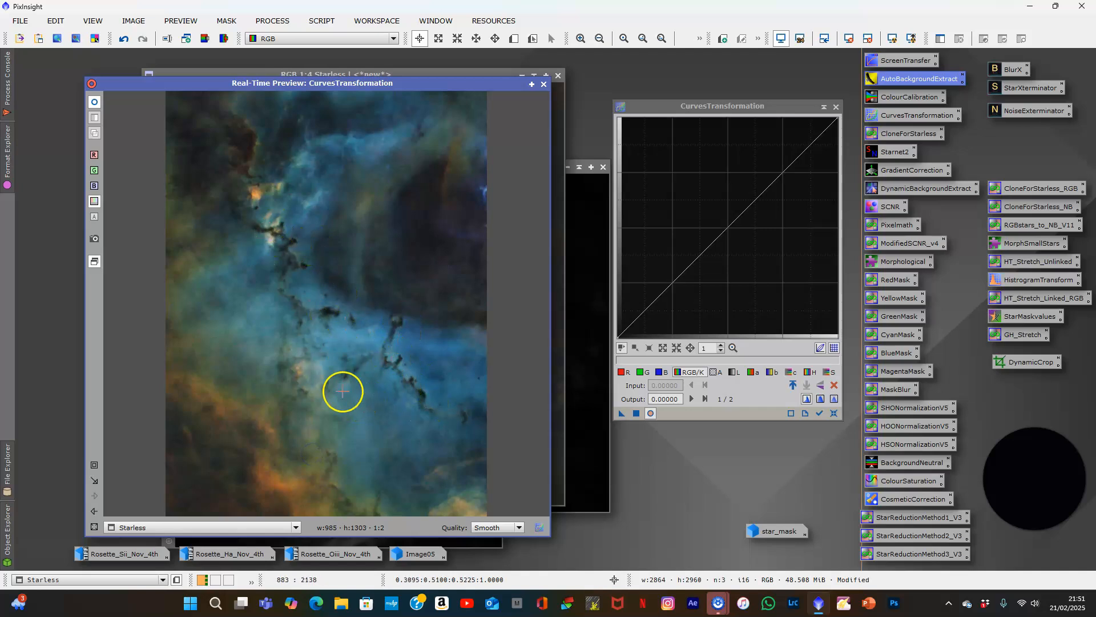
click(95, 513)
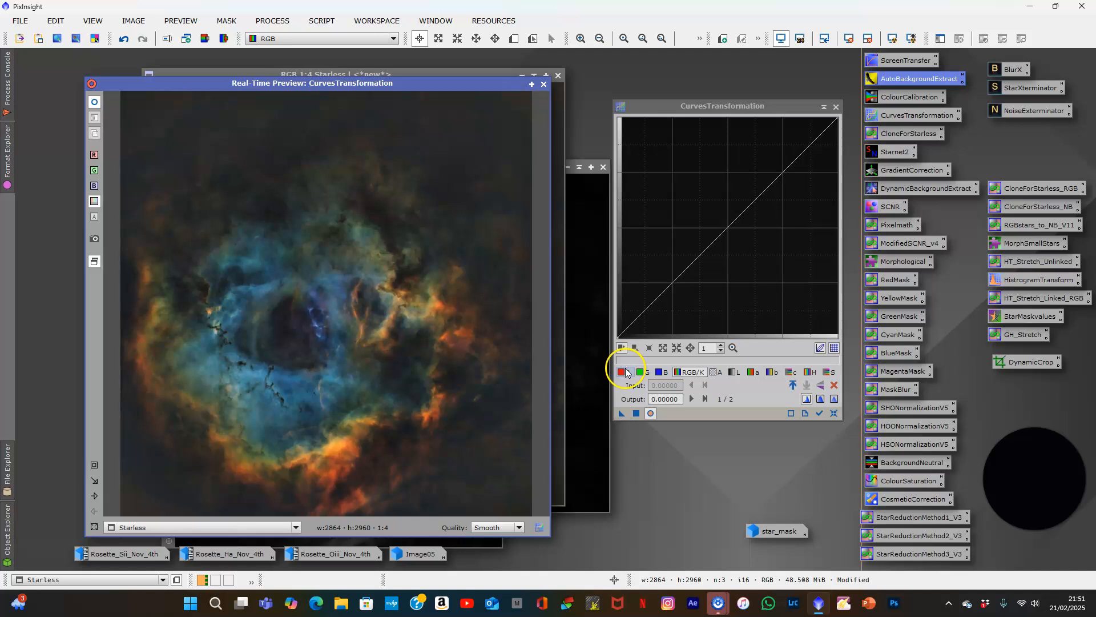
Close the real-time preview and assign RedMask as the mask of the Starless image.
click(587, 357)
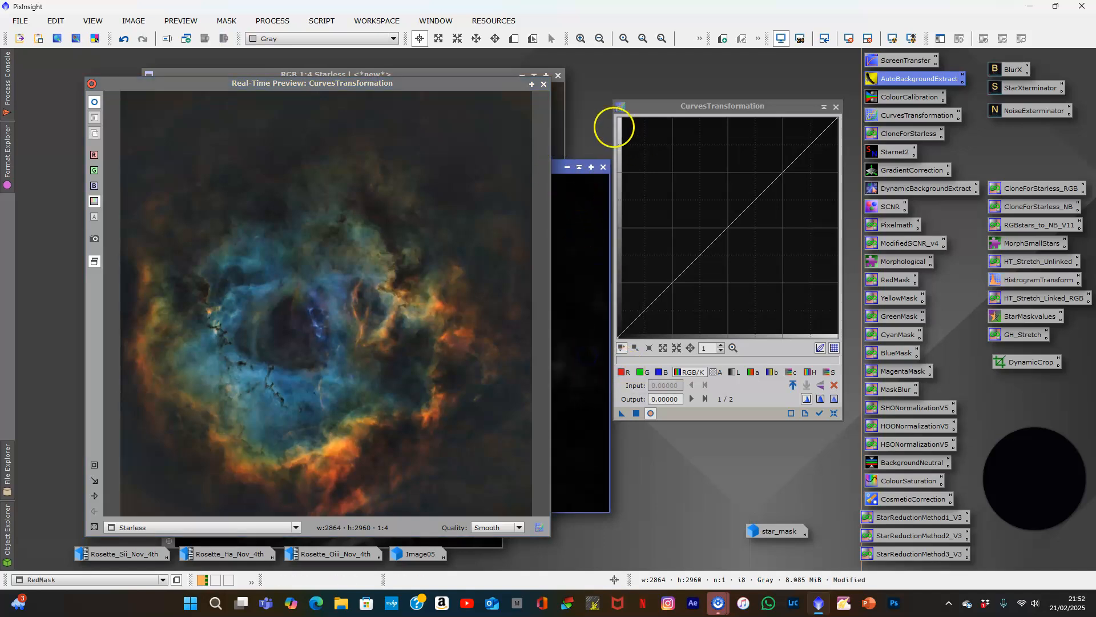
click(544, 84)
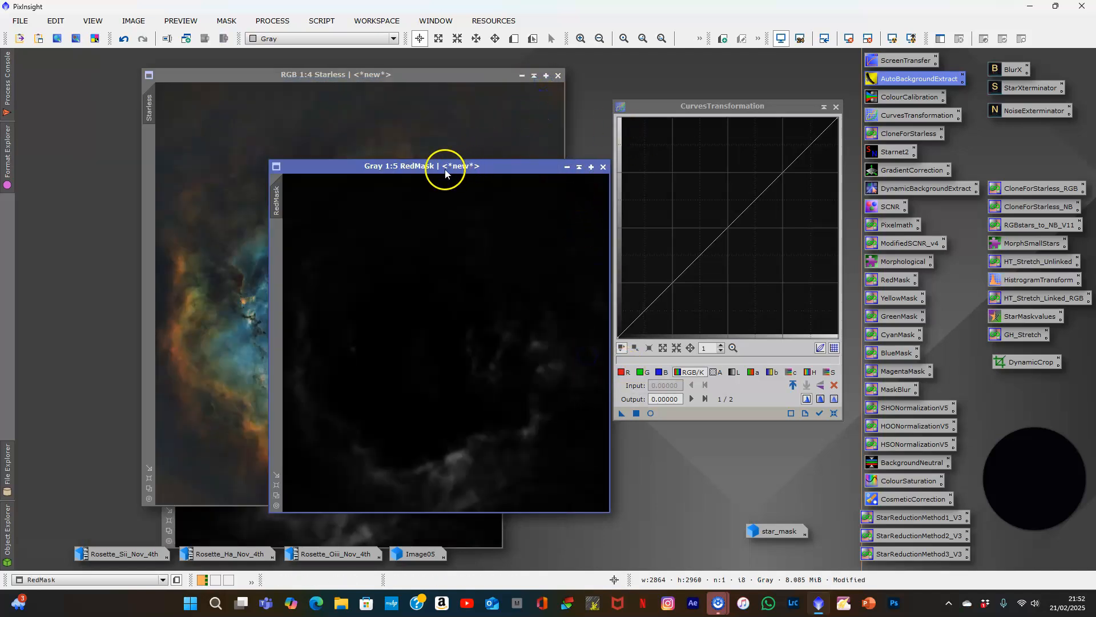
drag(276, 190, 148, 179)
click(200, 184)
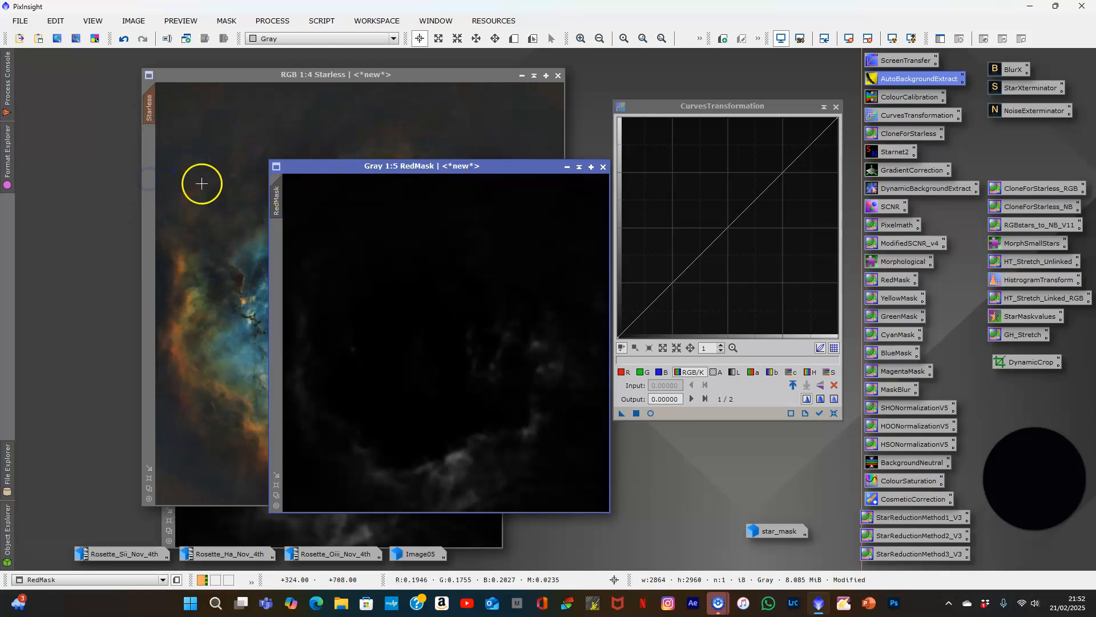
Lower the red channel curve for masked Starless with a point at about input 0.475, output 0.403 in a real-time preview.
click(650, 413)
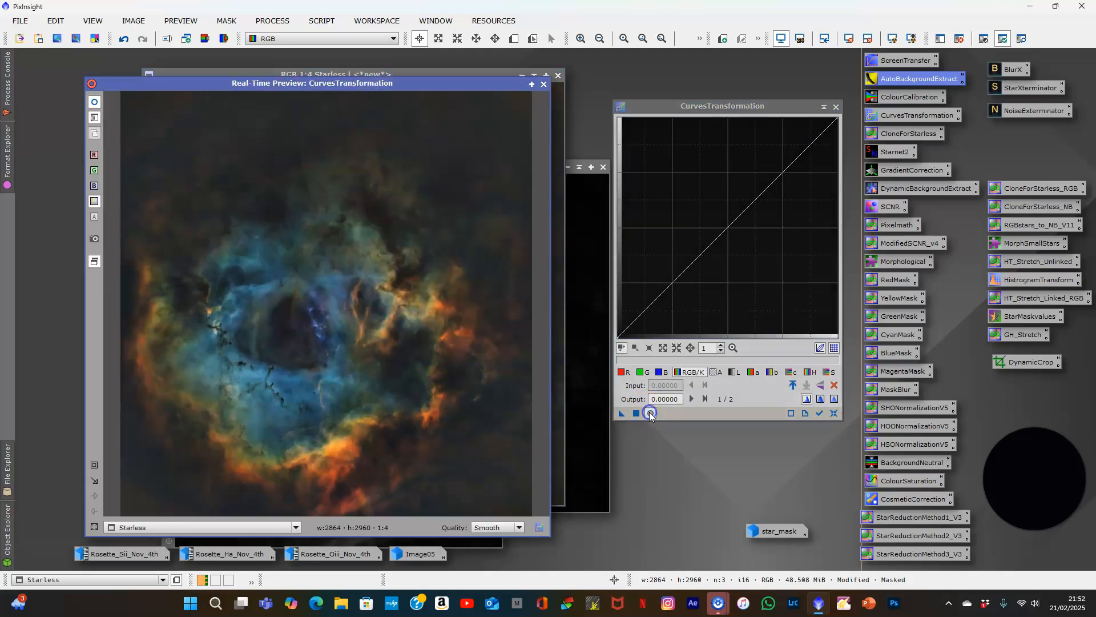
click(626, 372)
click(725, 233)
mouse_move(725, 232)
mouse_down()
mouse_move(740, 246)
mouse_move(663, 185)
mouse_move(712, 270)
mouse_move(722, 249)
mouse_up()
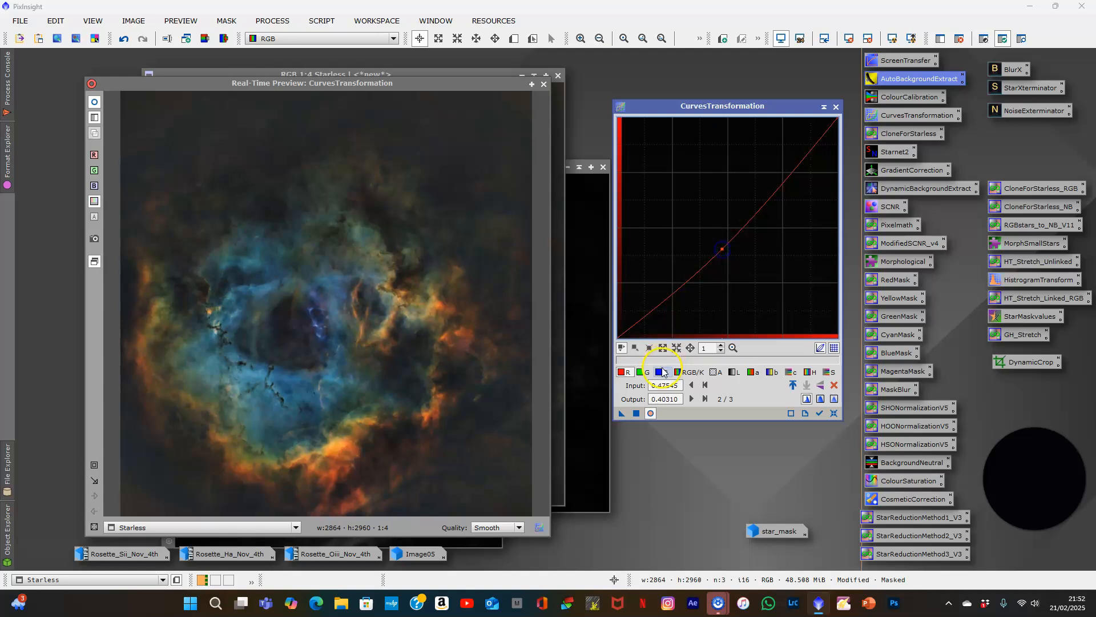
Raise the green curve to about input 0.488, output 0.587, apply the curves to Starless, then reset them and close the preview.
click(641, 375)
click(726, 232)
drag(727, 232, 726, 205)
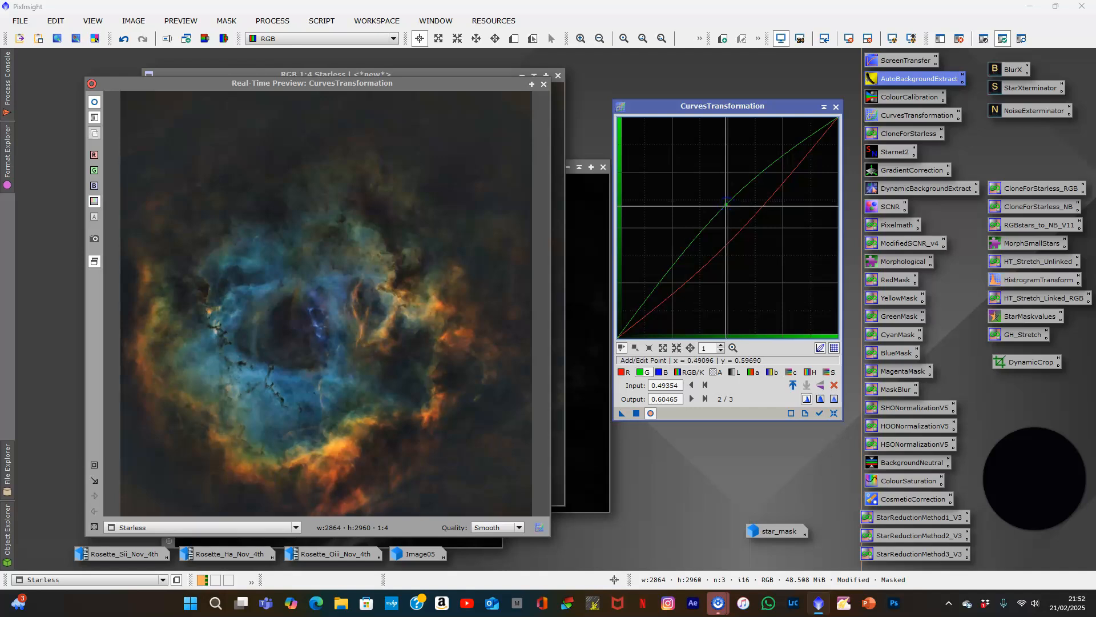
mouse_move(726, 205)
mouse_down()
mouse_move(761, 296)
mouse_move(713, 217)
mouse_move(726, 208)
mouse_up()
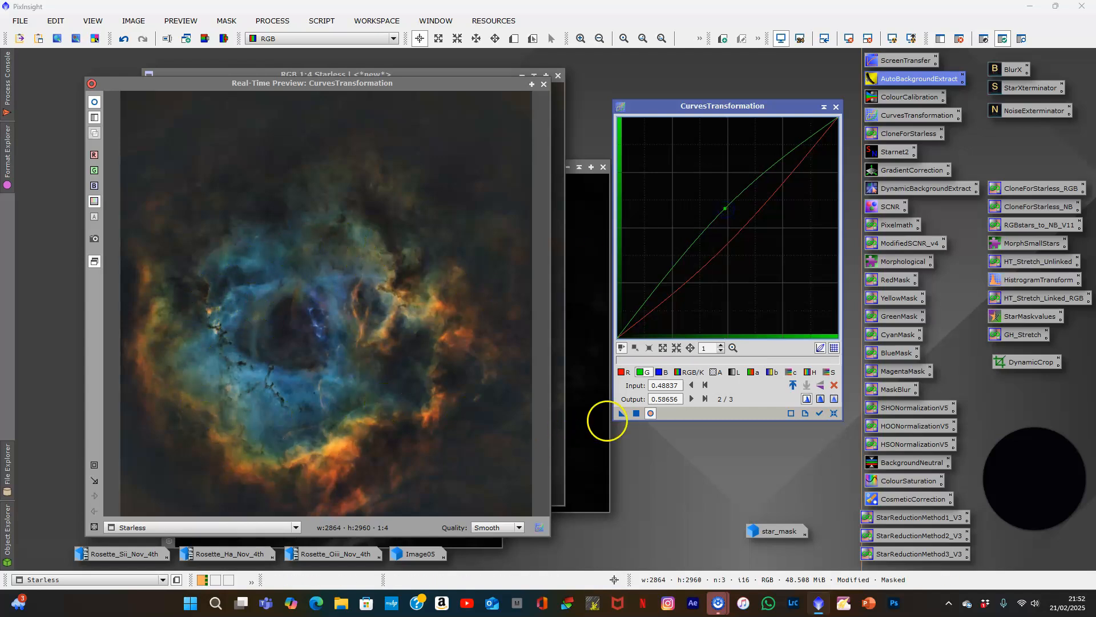
click(637, 412)
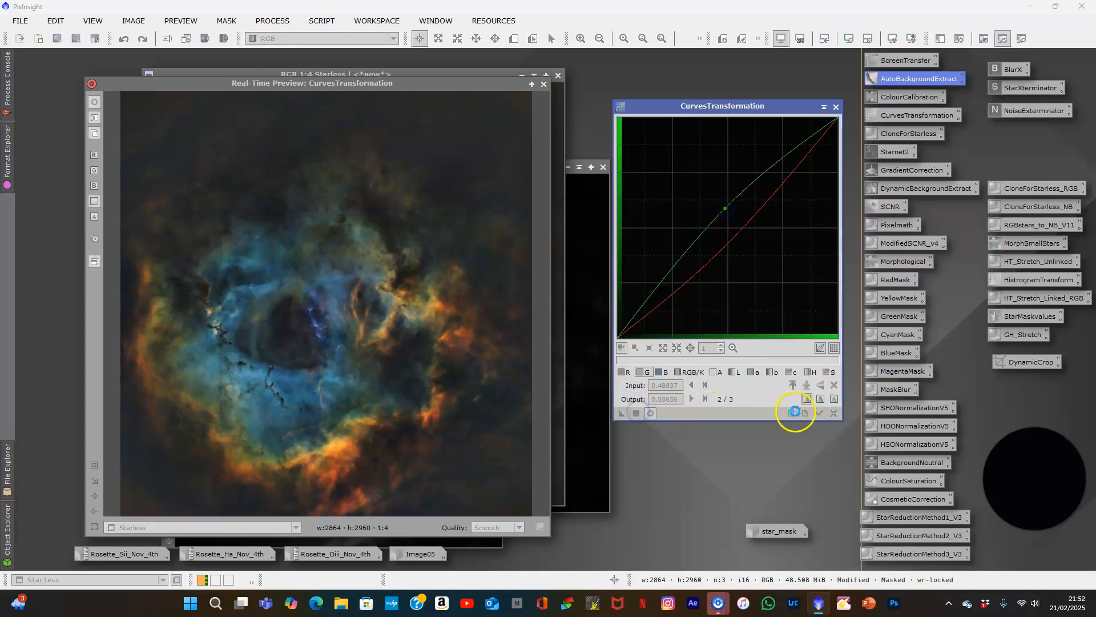
click(836, 413)
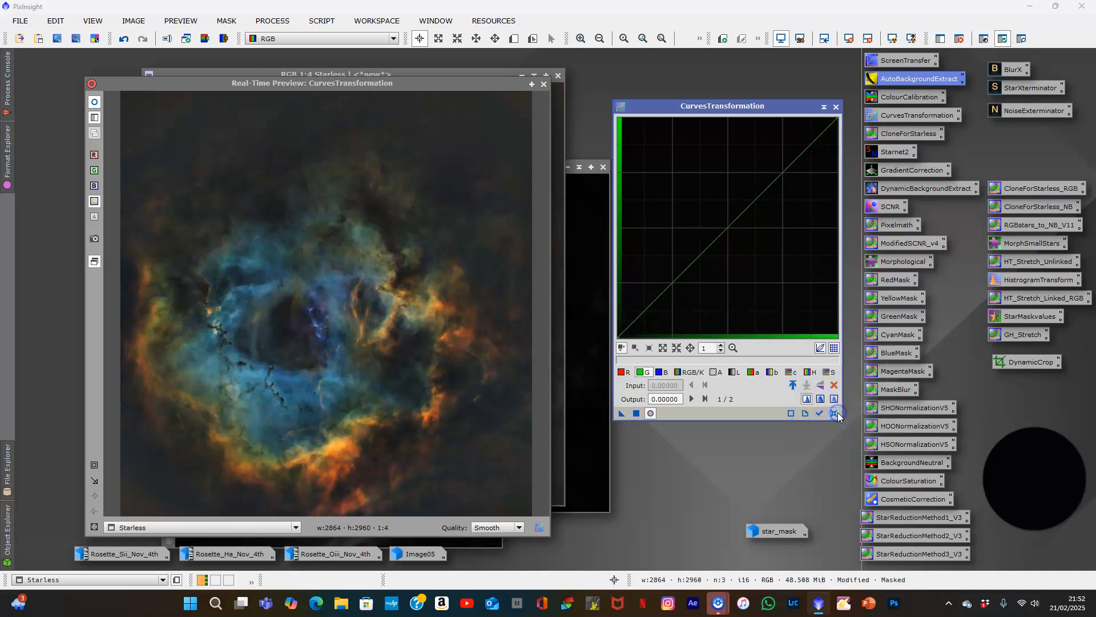
click(543, 85)
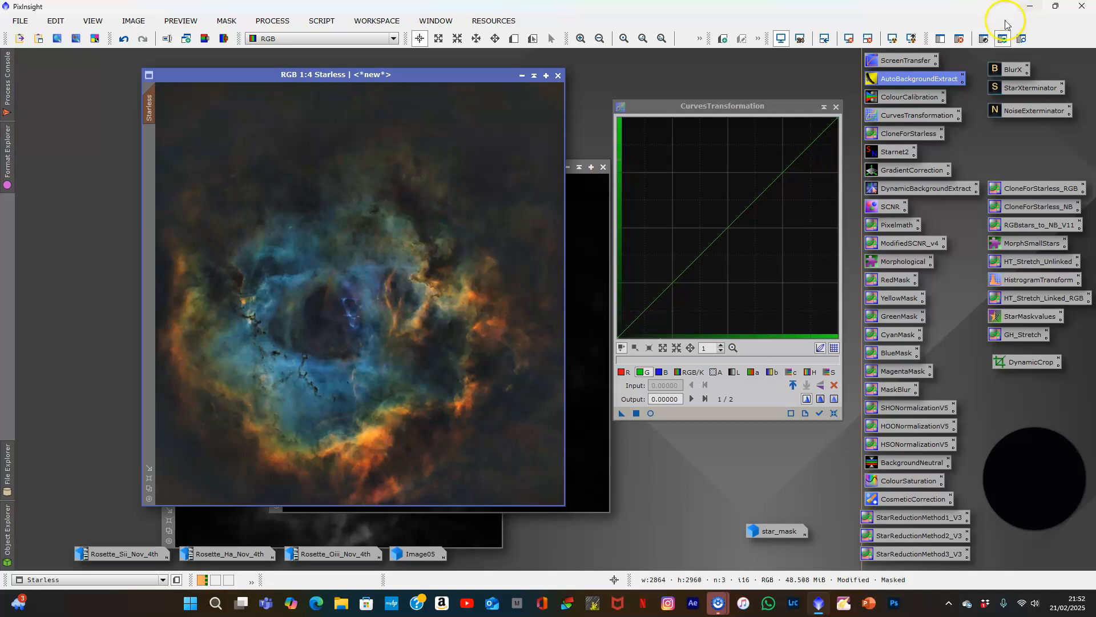
Remove the mask from Starless and open the star_mask image in place of CurvesTransformation.
click(960, 39)
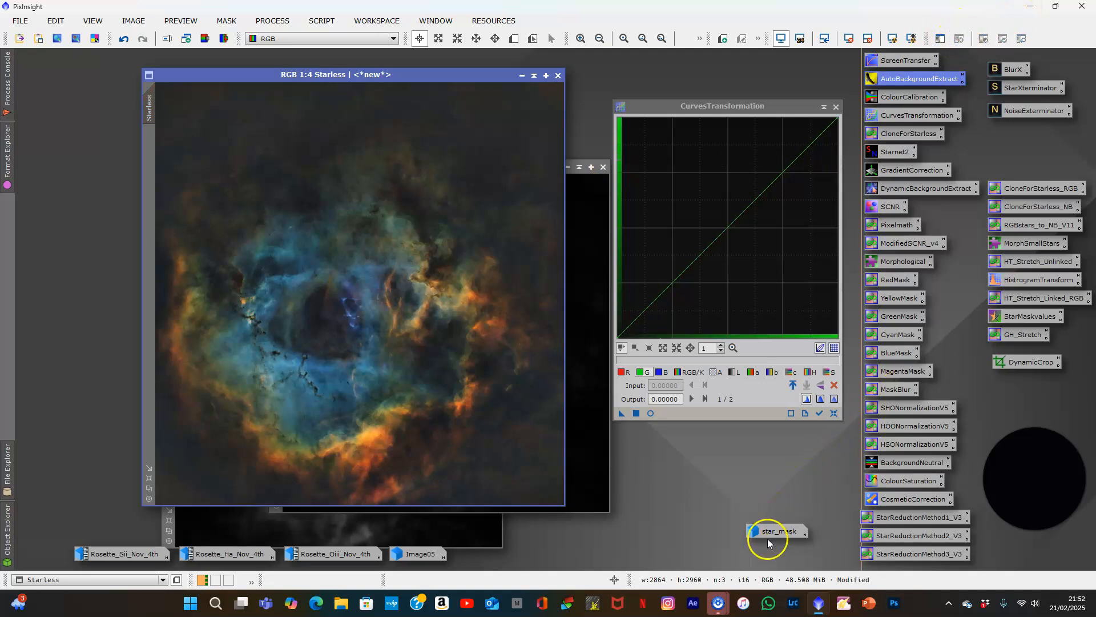
click(836, 107)
double_click(788, 530)
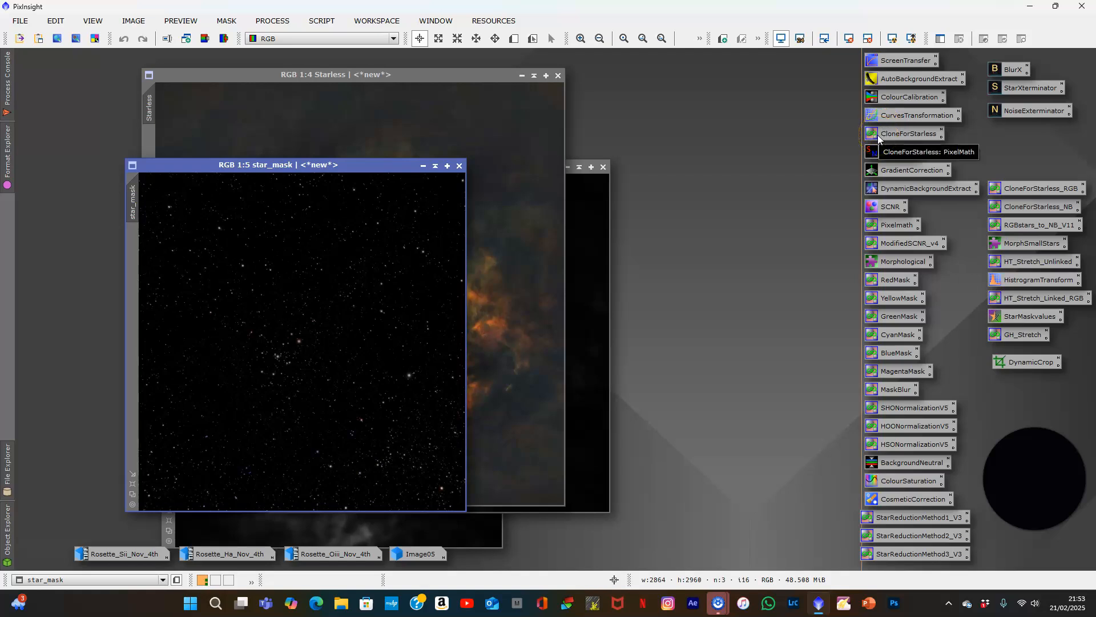
Reset PixelMath, build the expression Starless+star_mask, apply it to the star_mask image, and close PixelMath.
click(892, 226)
double_click(891, 227)
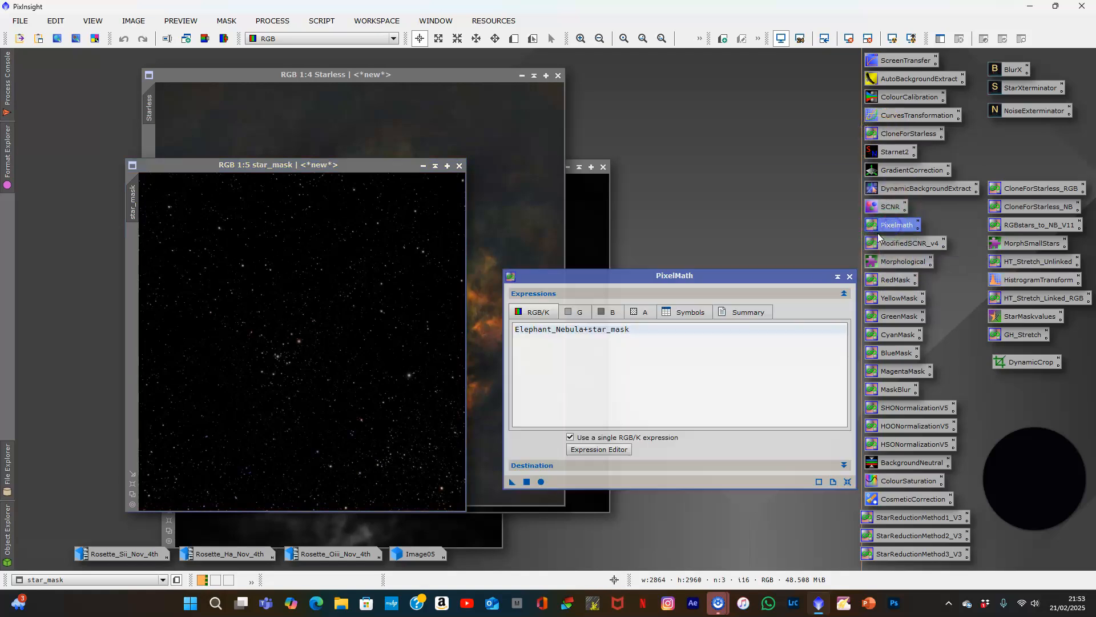
click(849, 483)
click(599, 451)
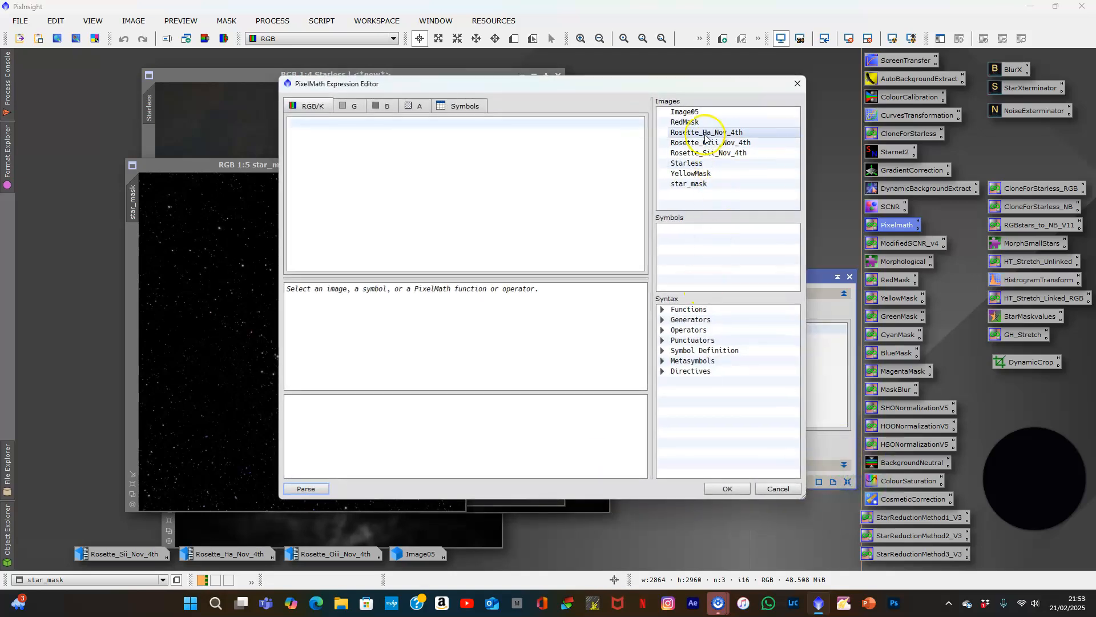
double_click(695, 165)
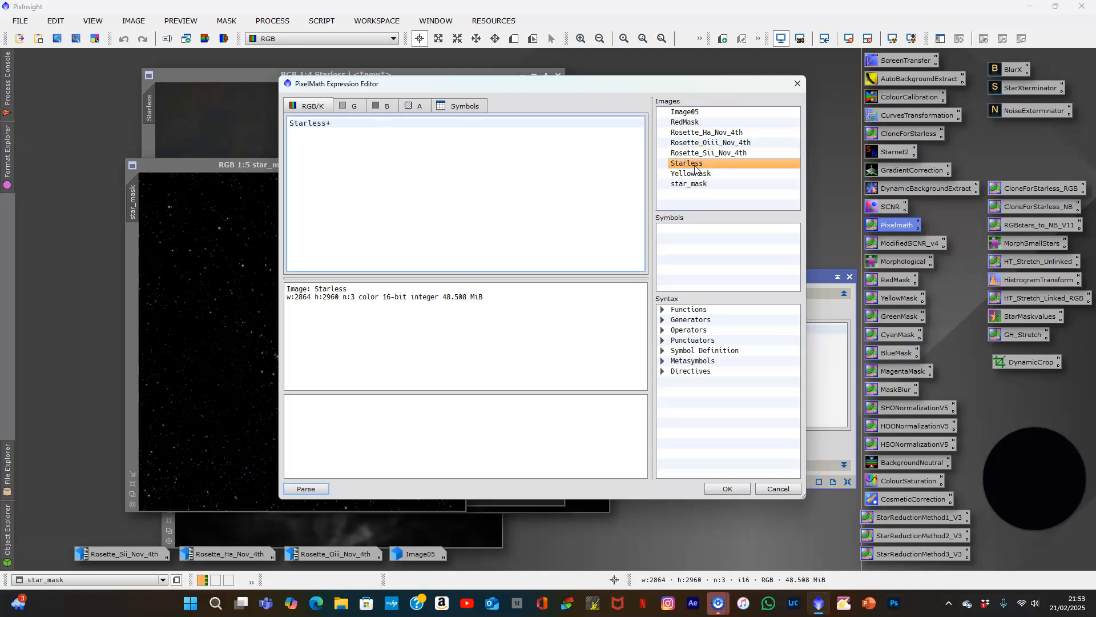
text(+)
double_click(692, 183)
click(729, 487)
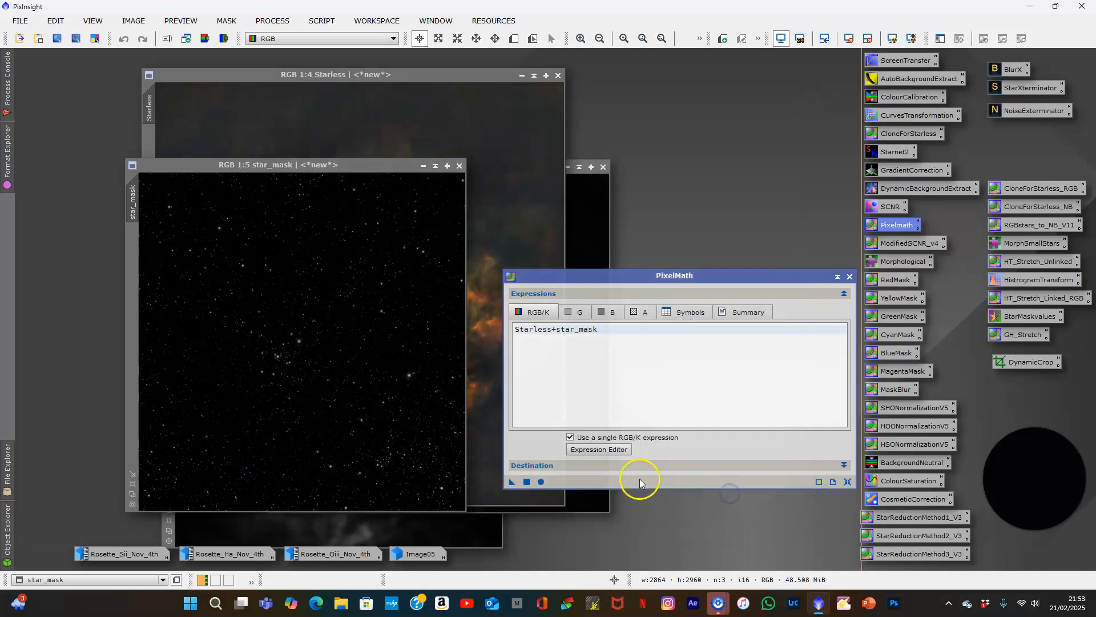
click(511, 483)
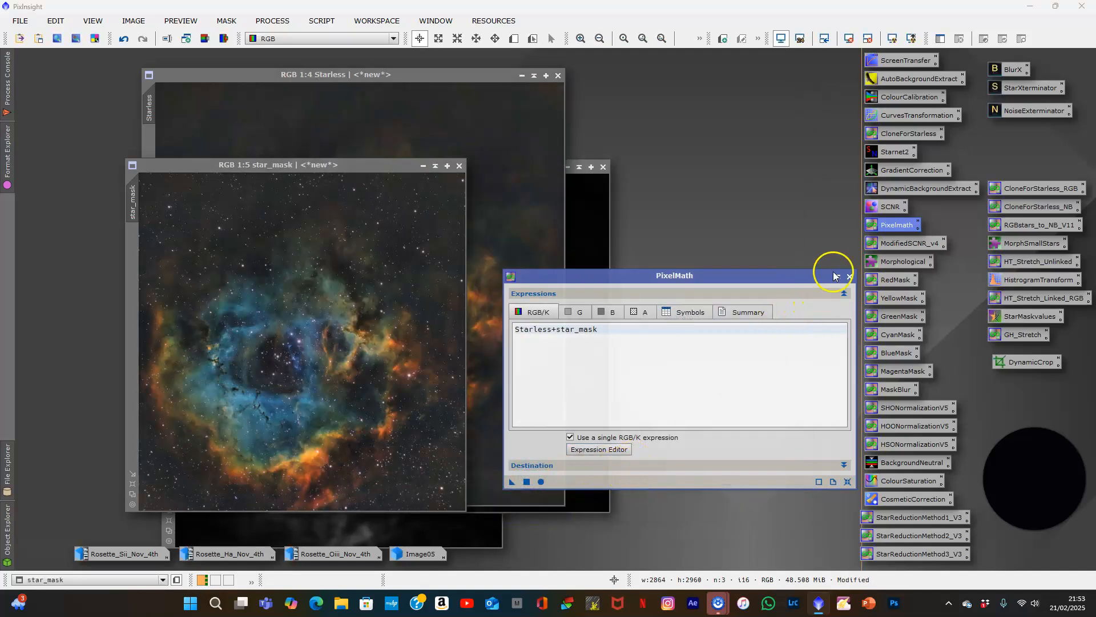
click(850, 278)
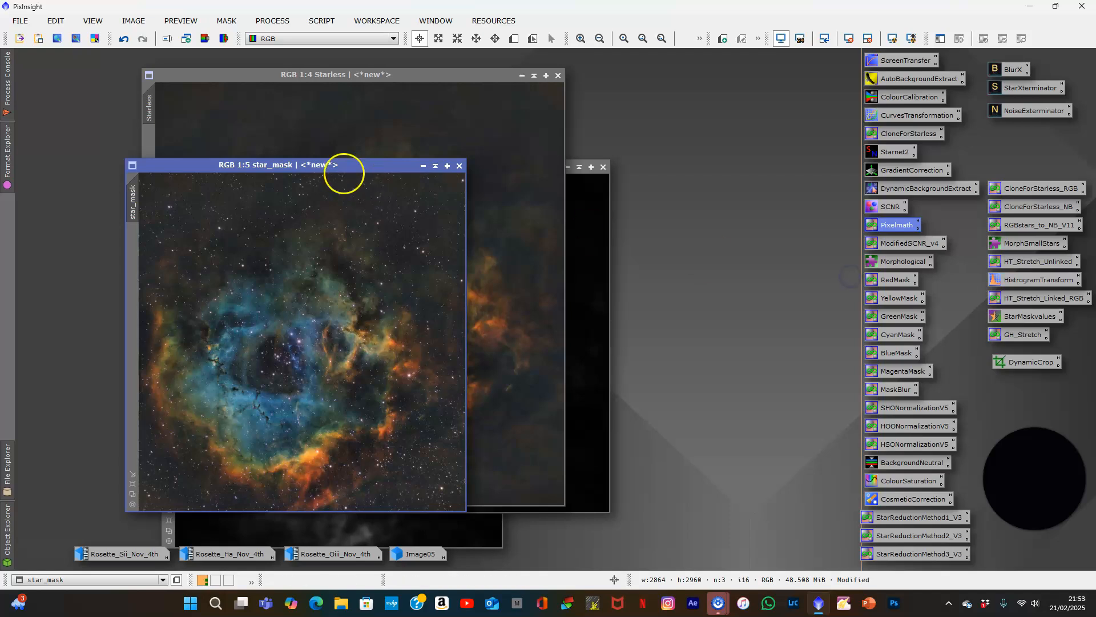
Minimize the Starless image and close the RedMask and YellowMask images.
click(522, 75)
click(603, 167)
click(569, 330)
click(577, 329)
click(496, 202)
click(569, 330)
click(568, 326)
Restore the Starless image and place it beside star_mask, with star_mask enlarged to 1:4 for comparison.
drag(361, 301, 520, 526)
double_click(519, 526)
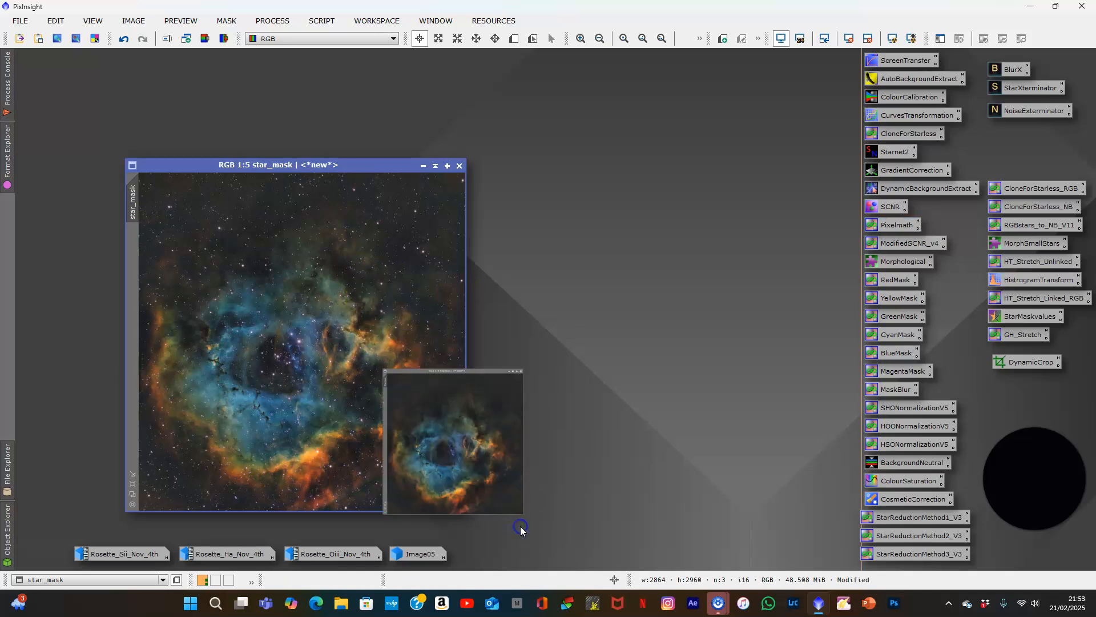
drag(384, 69, 675, 101)
drag(275, 167, 202, 89)
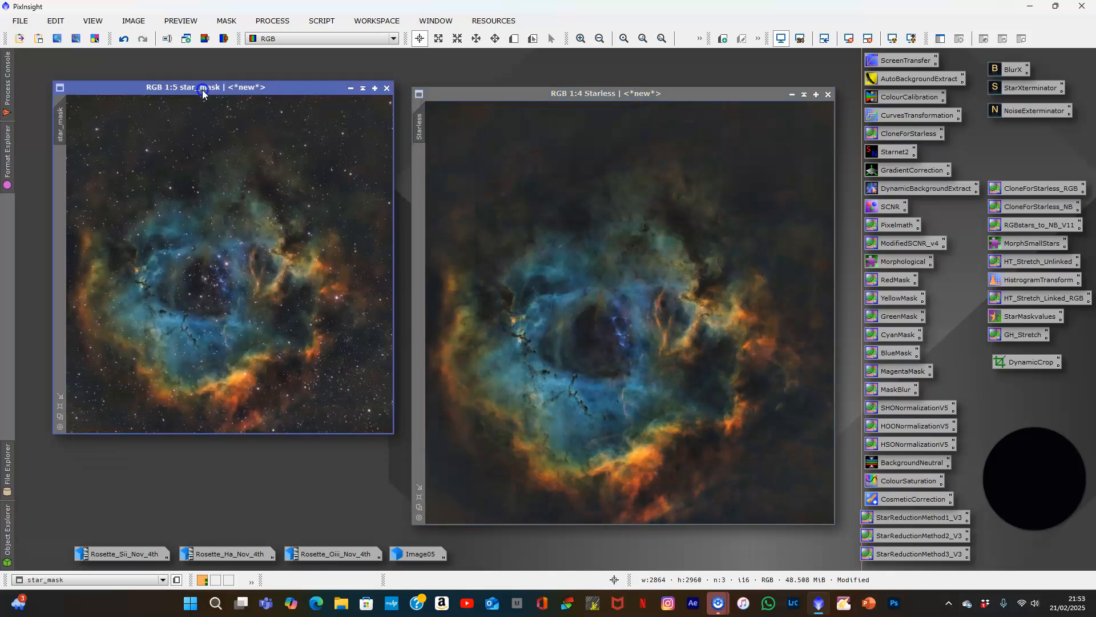
click(59, 410)
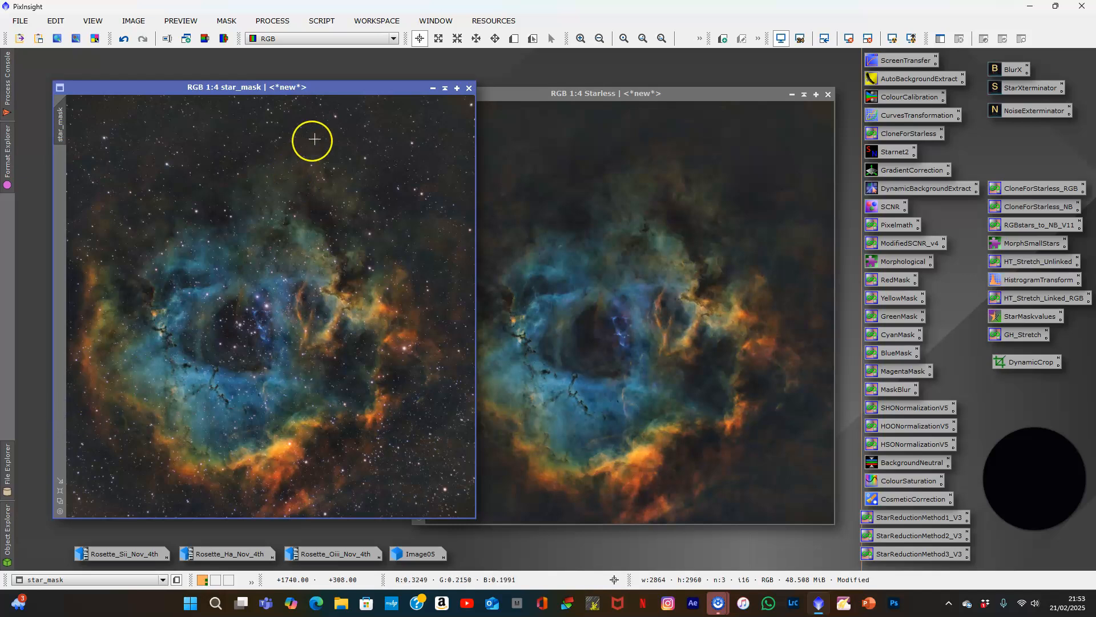
drag(622, 96, 655, 90)
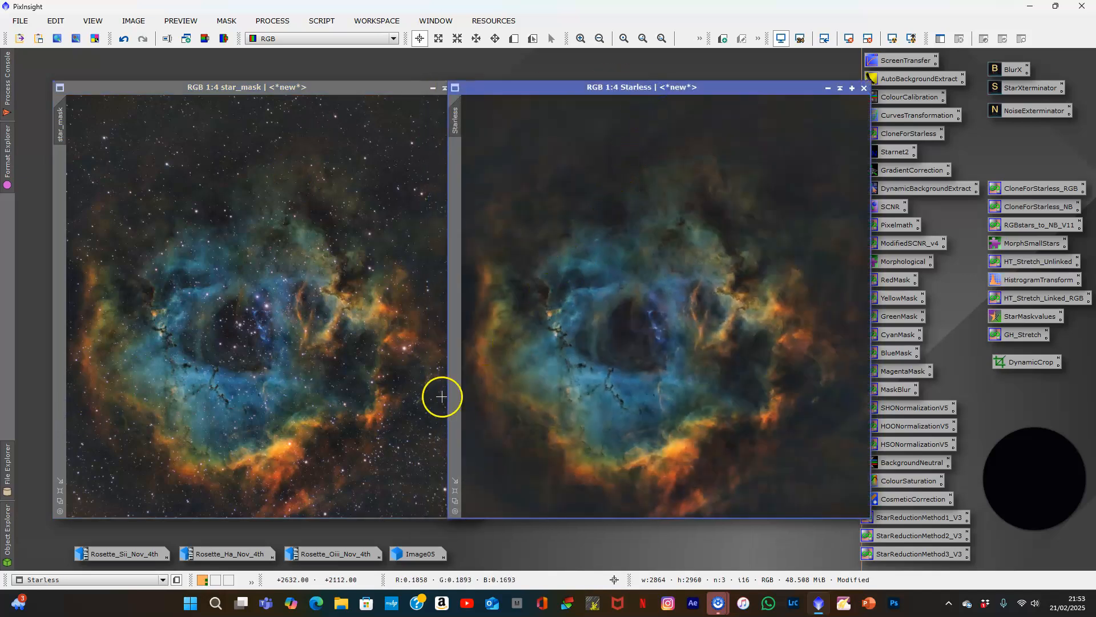